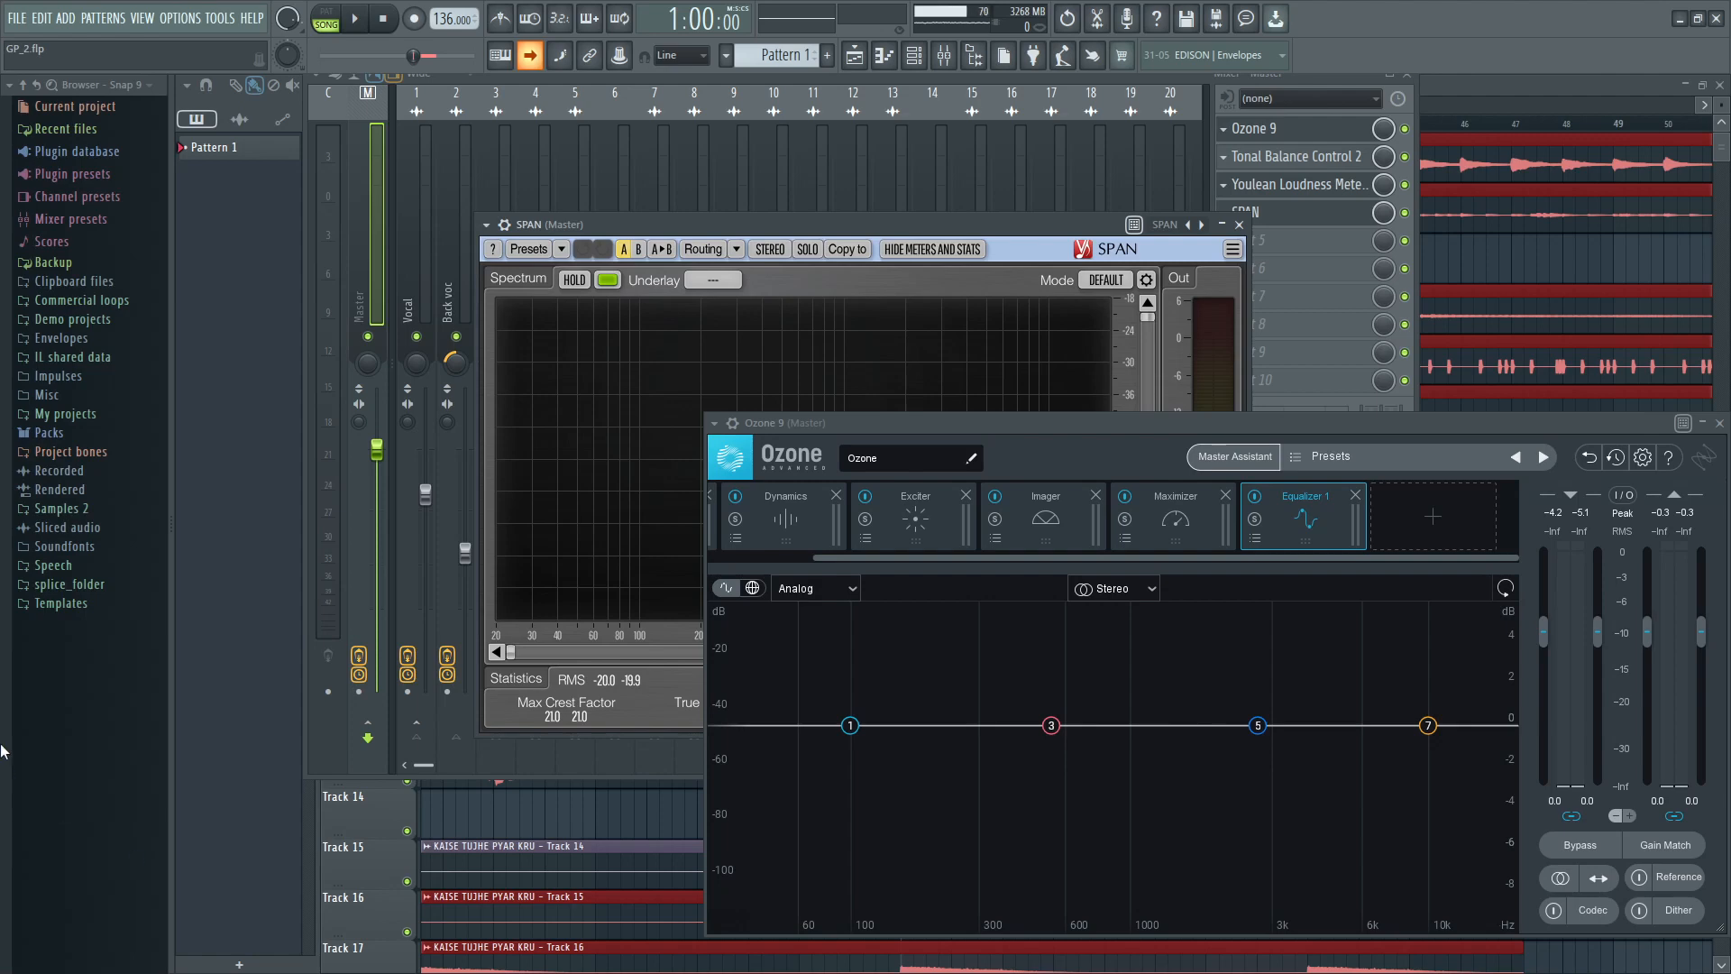
Step: Close the Ozone 9 window and open the SPAN analyzer from the master track's effects
{"action": "left_click", "coordinate": [1239, 224]}
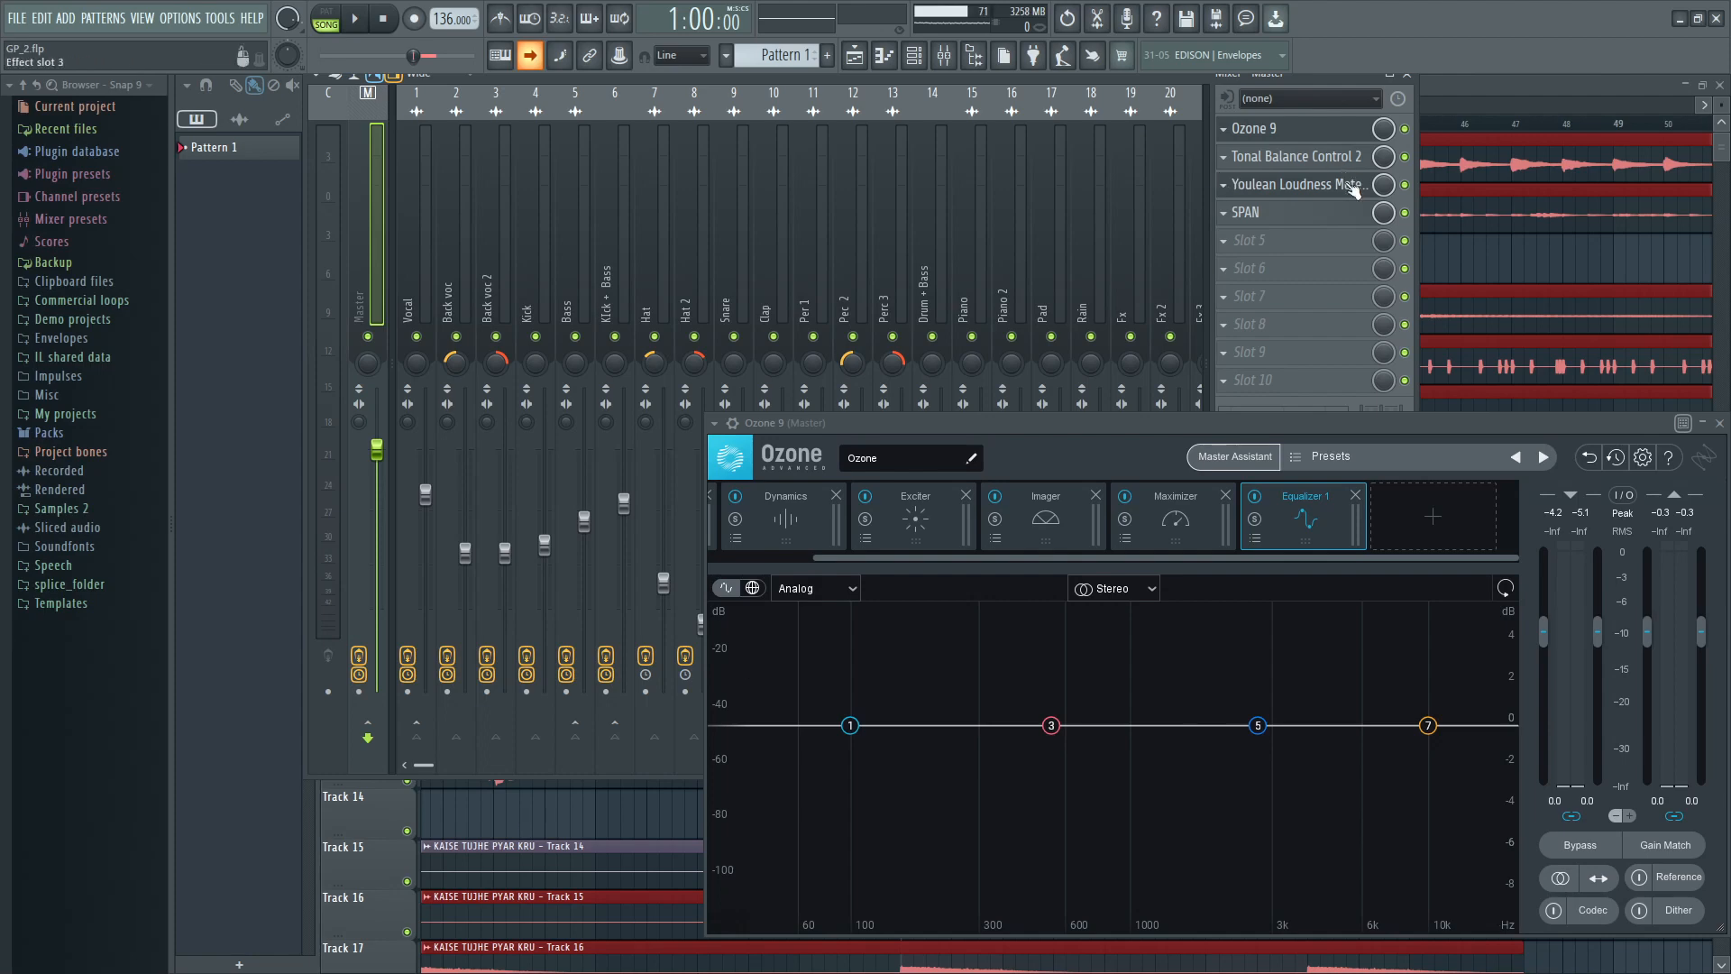
{"action": "left_click", "coordinate": [1355, 214]}
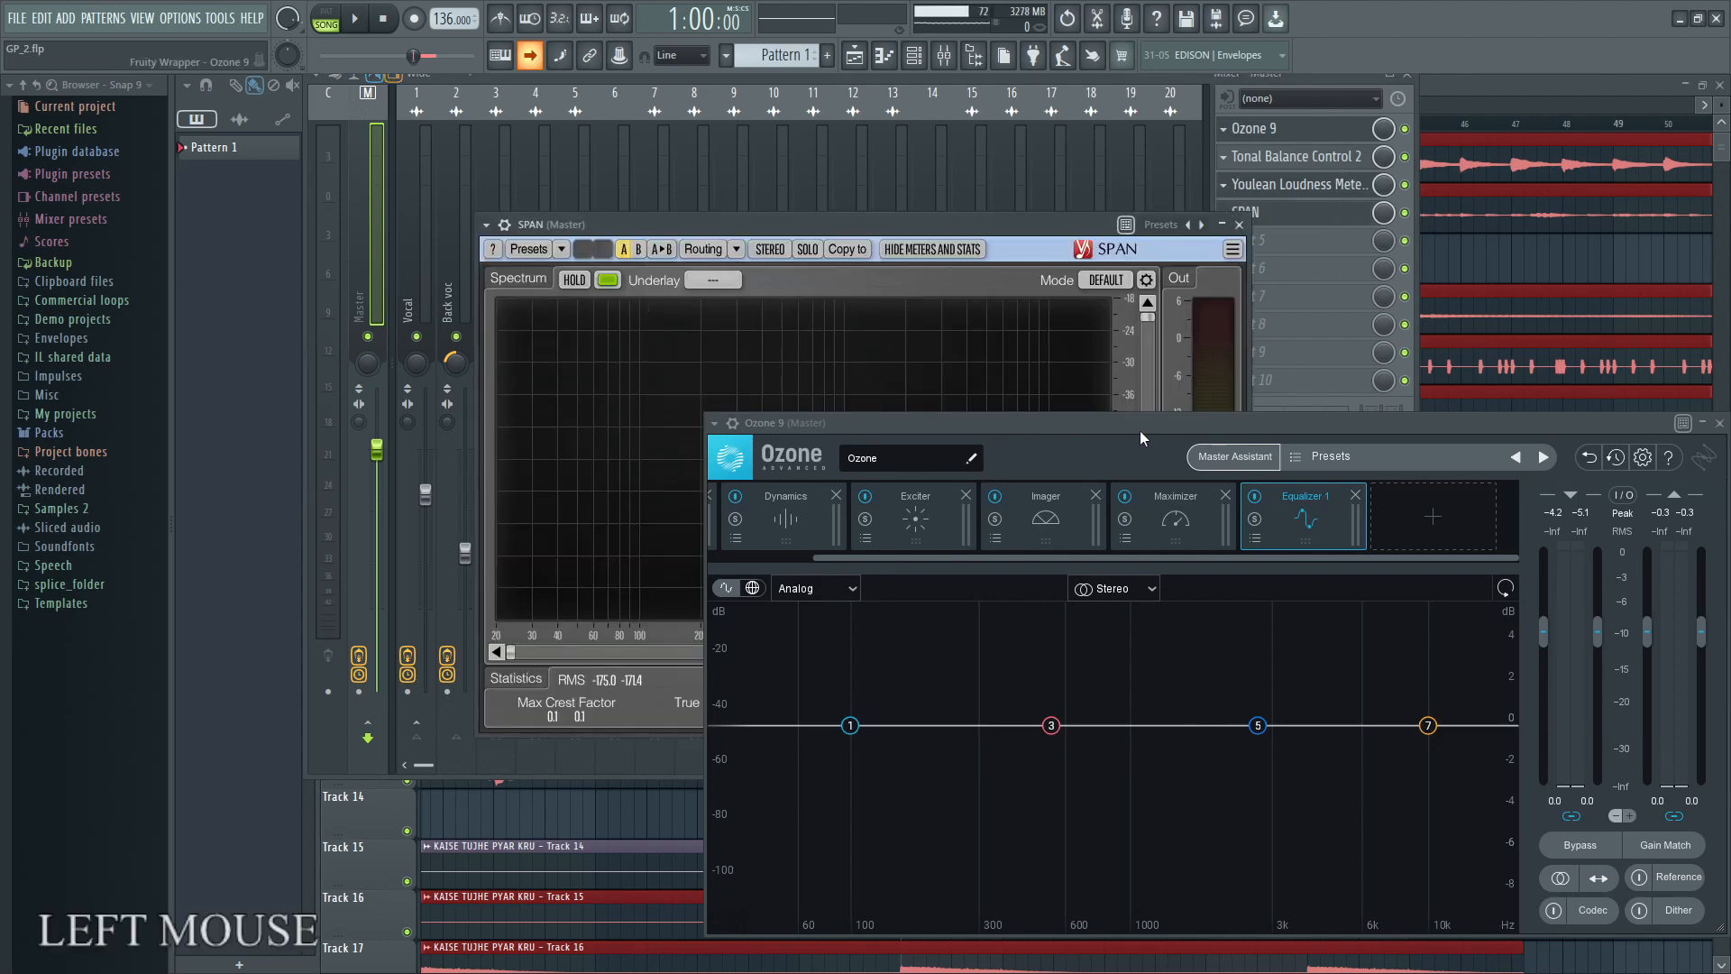
{"action": "left_click_drag", "start_coordinate": [1140, 430], "coordinate": [556, 622]}
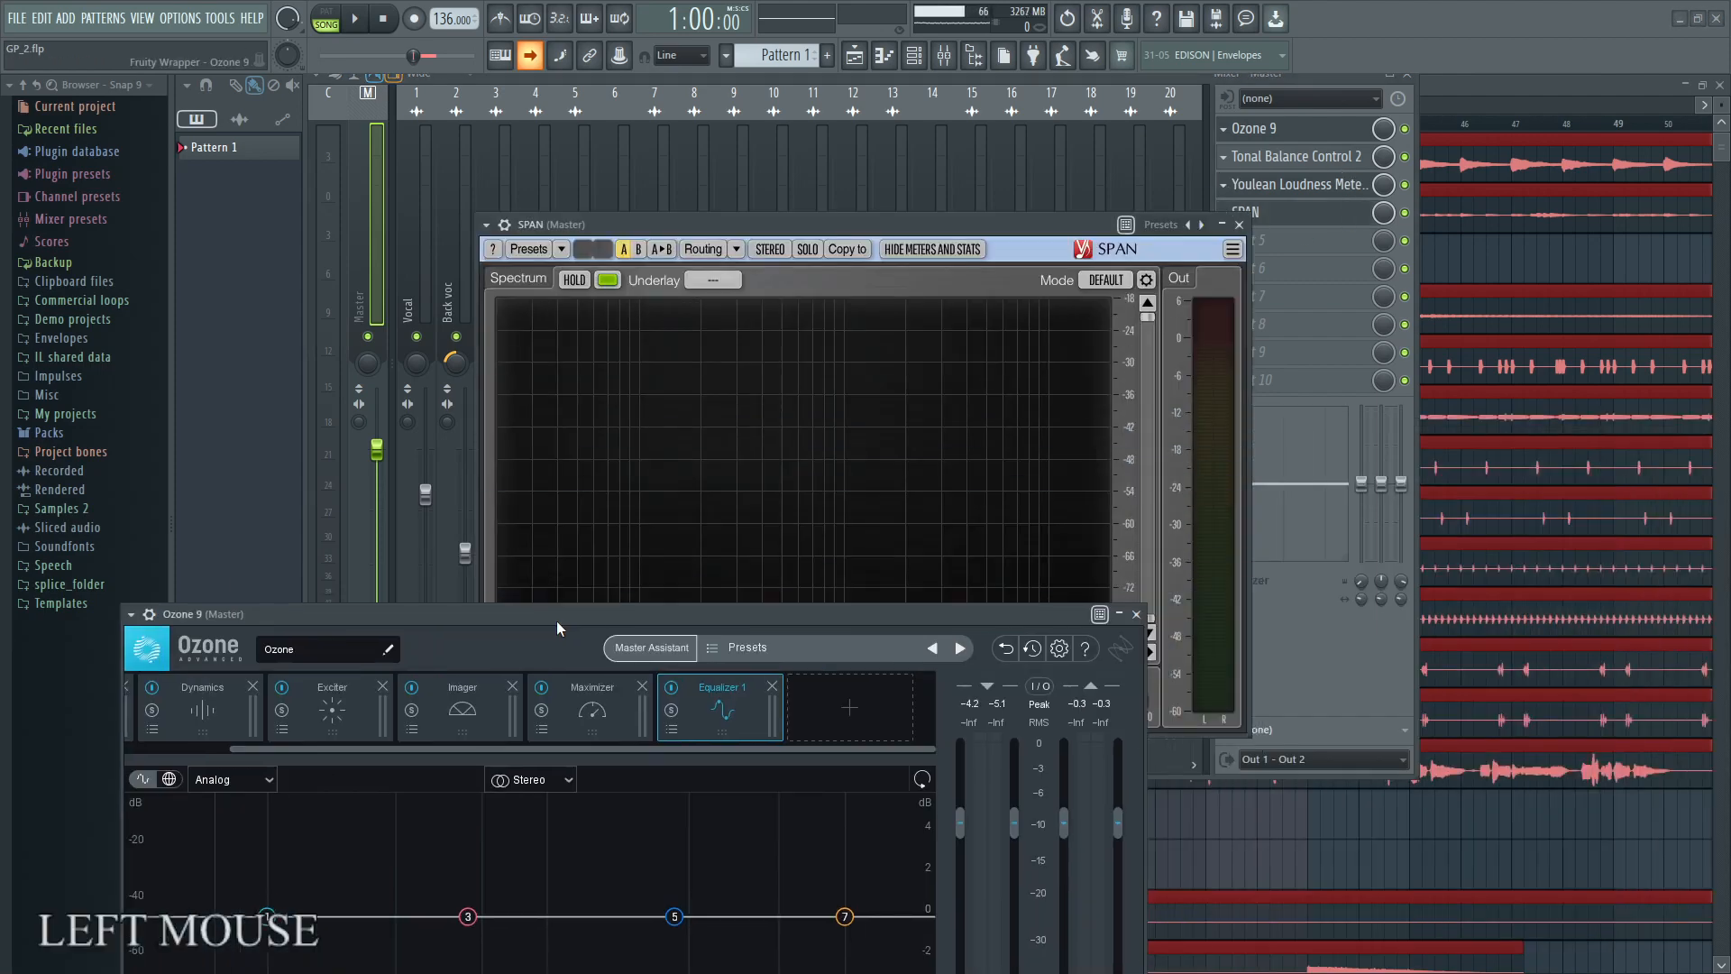
{"action": "left_click", "coordinate": [1134, 614]}
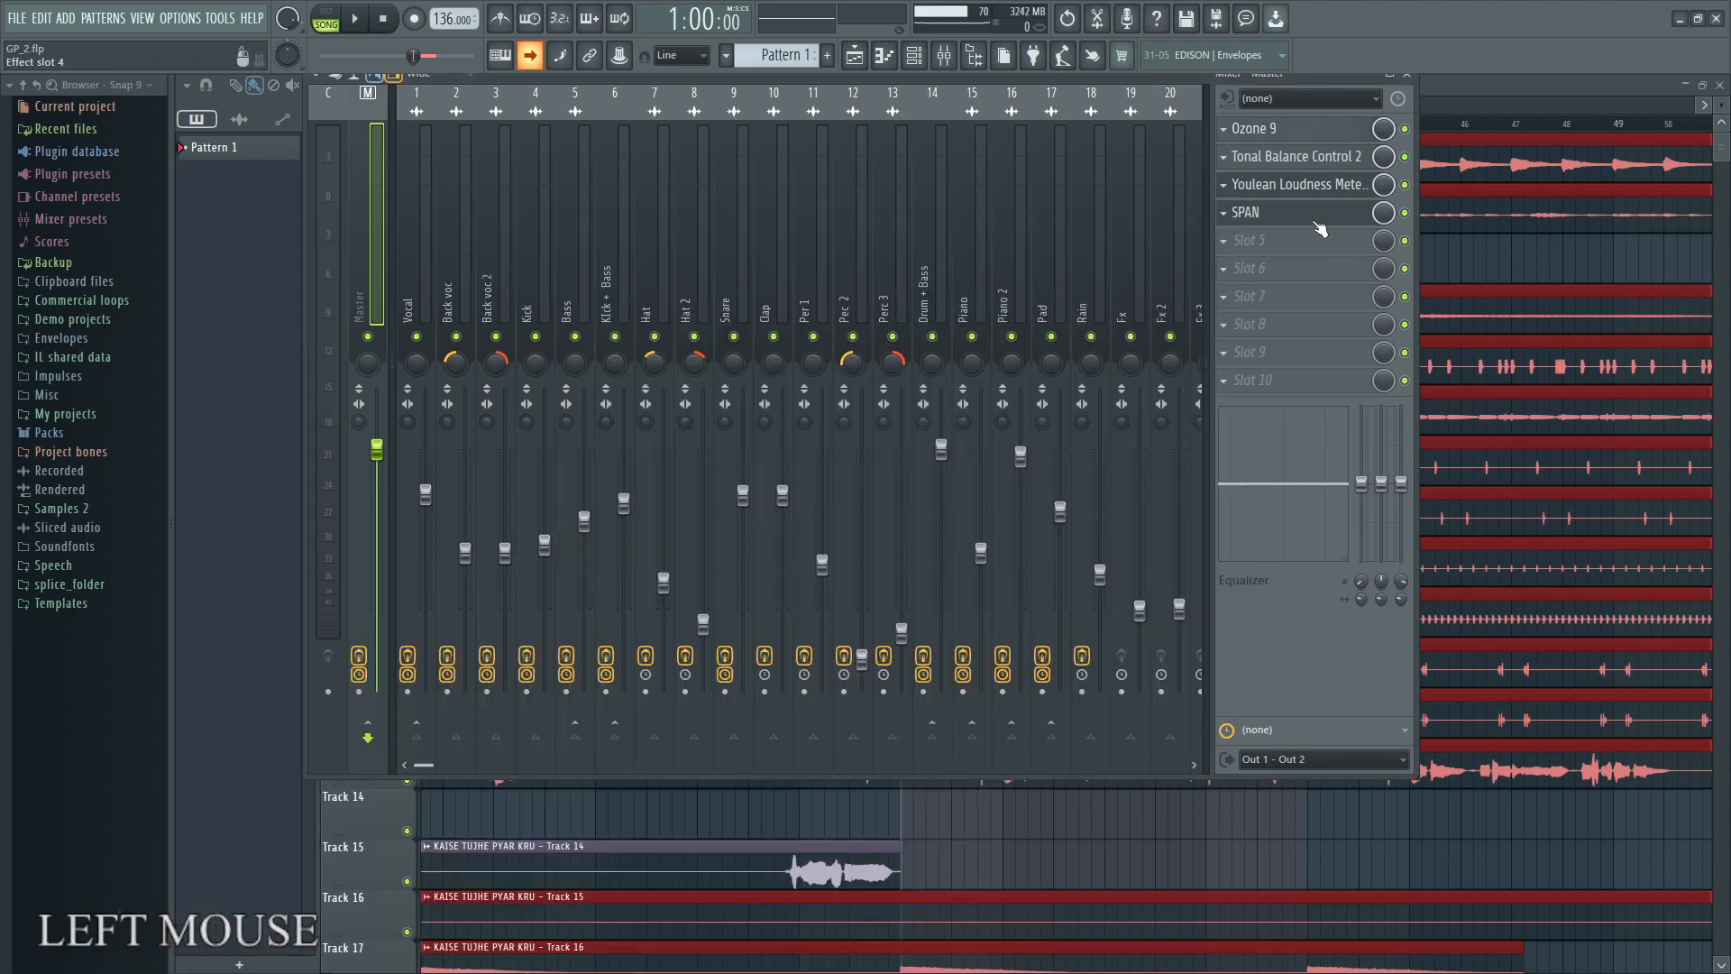
{"action": "left_click", "coordinate": [1317, 218]}
Step: Play the song, audition the frequency band around 6.77 kHz in SPAN's spectrum, and stop playback
{"action": "left_click", "coordinate": [358, 19]}
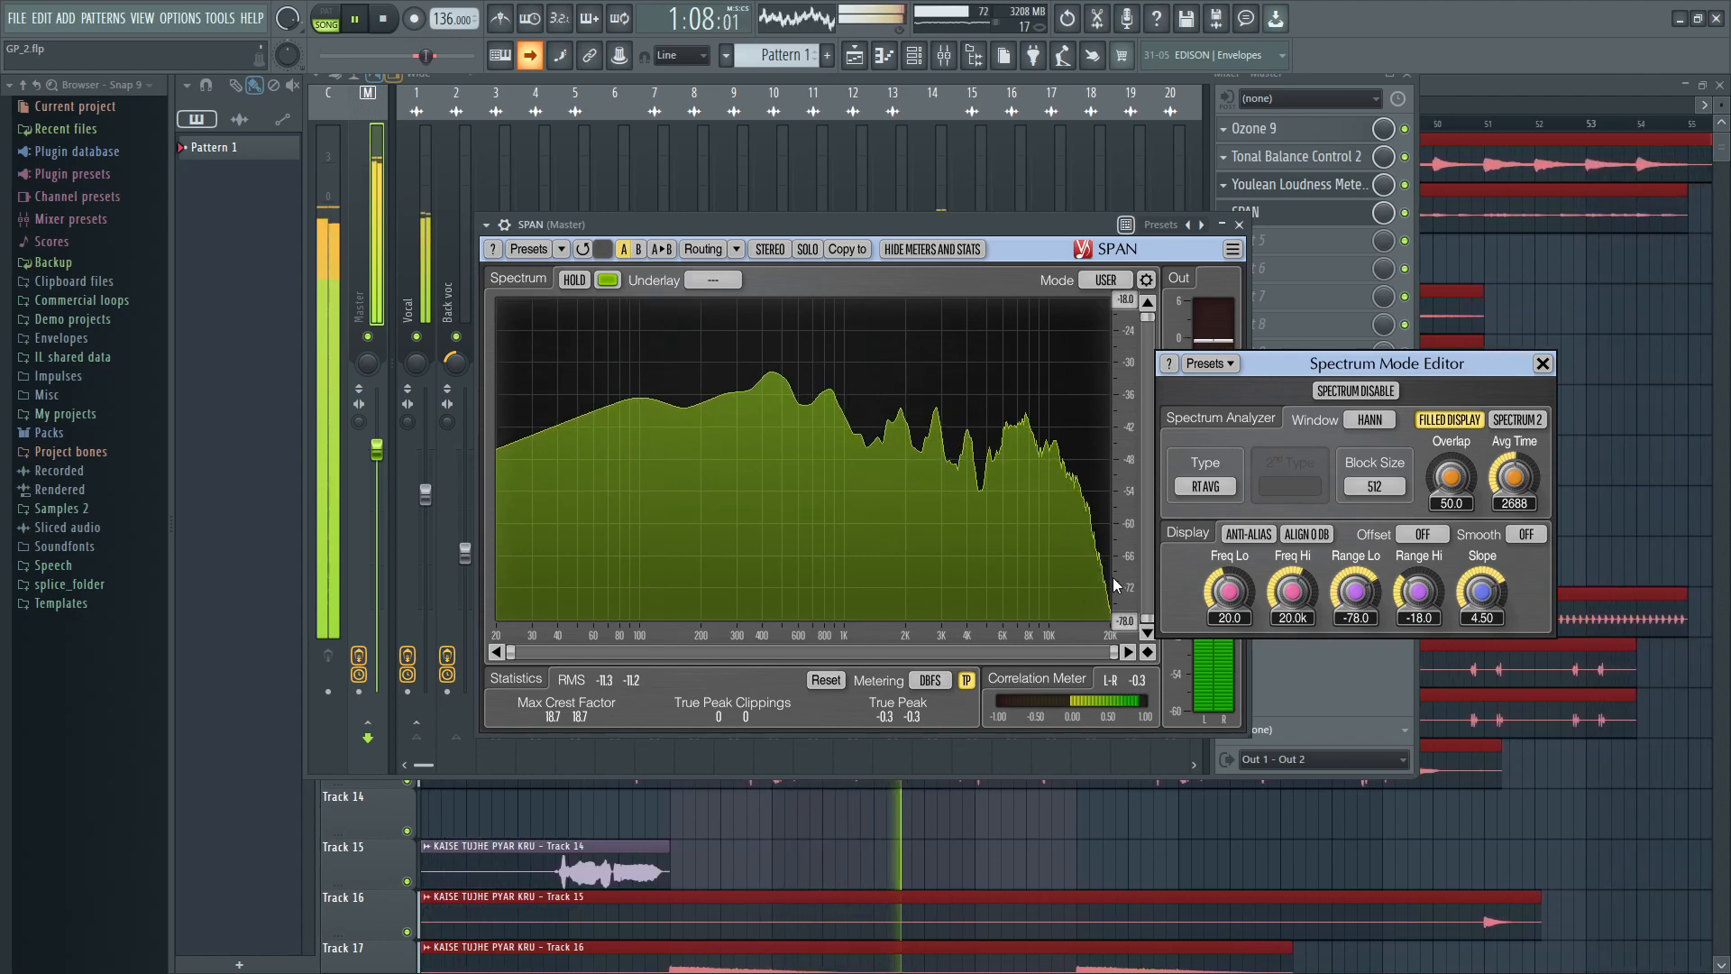
{"action": "left_click", "coordinate": [389, 20]}
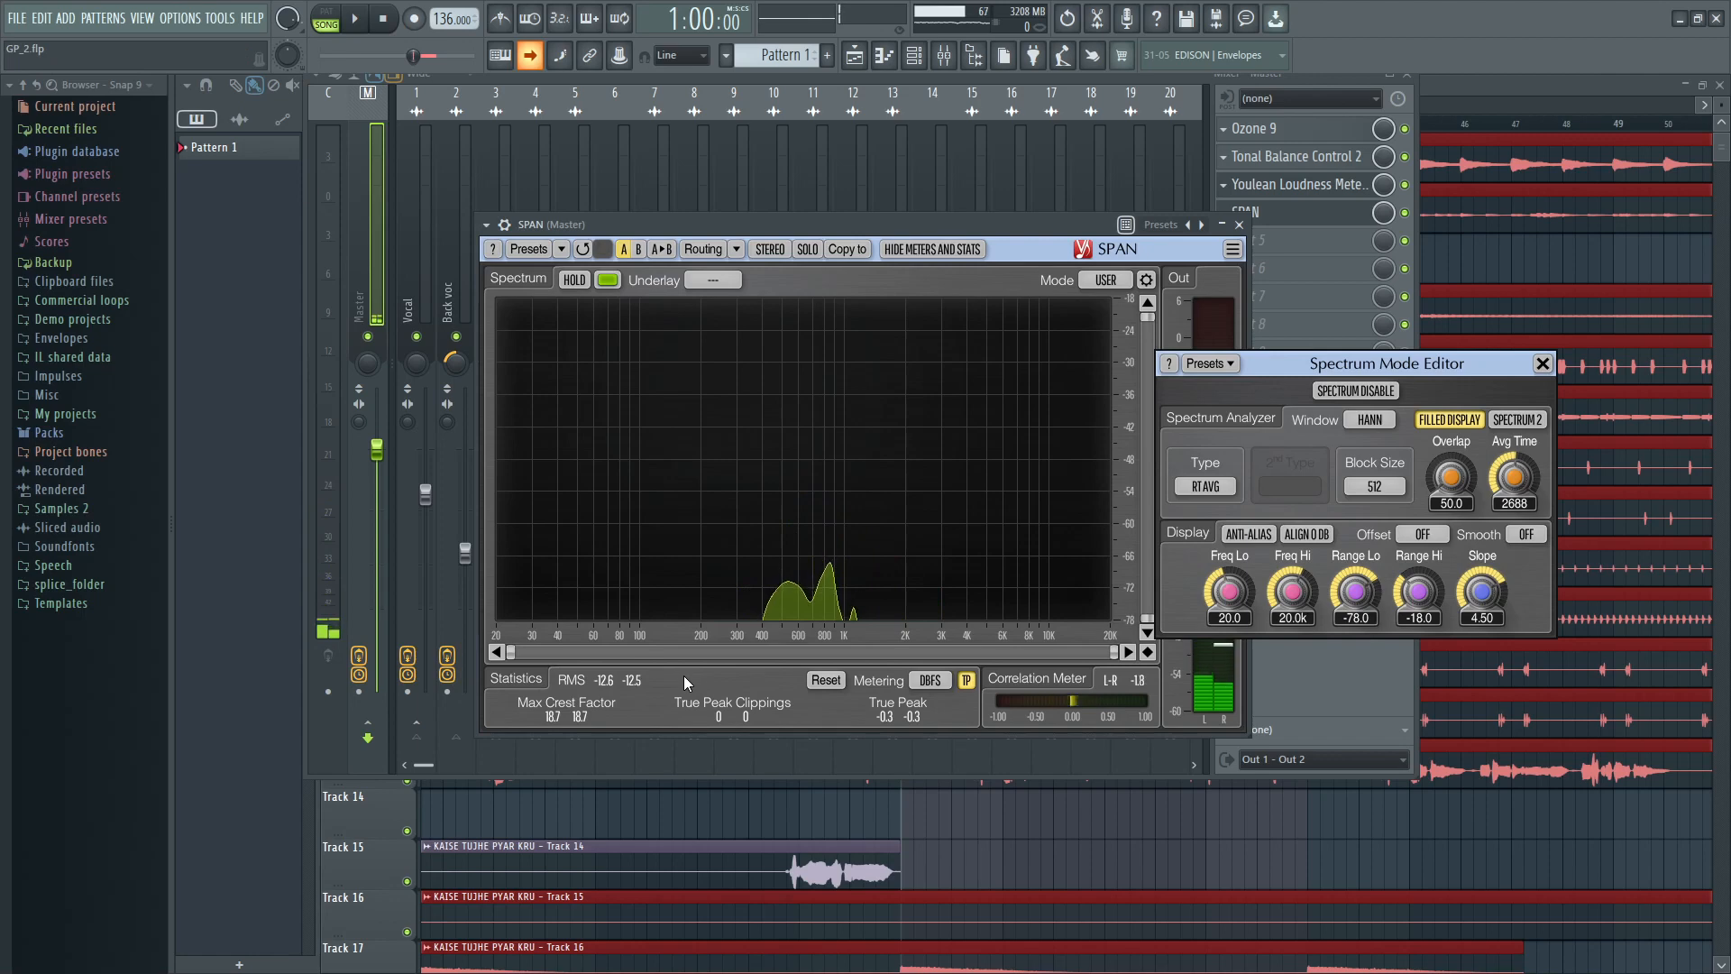
{"action": "left_click", "coordinate": [357, 20]}
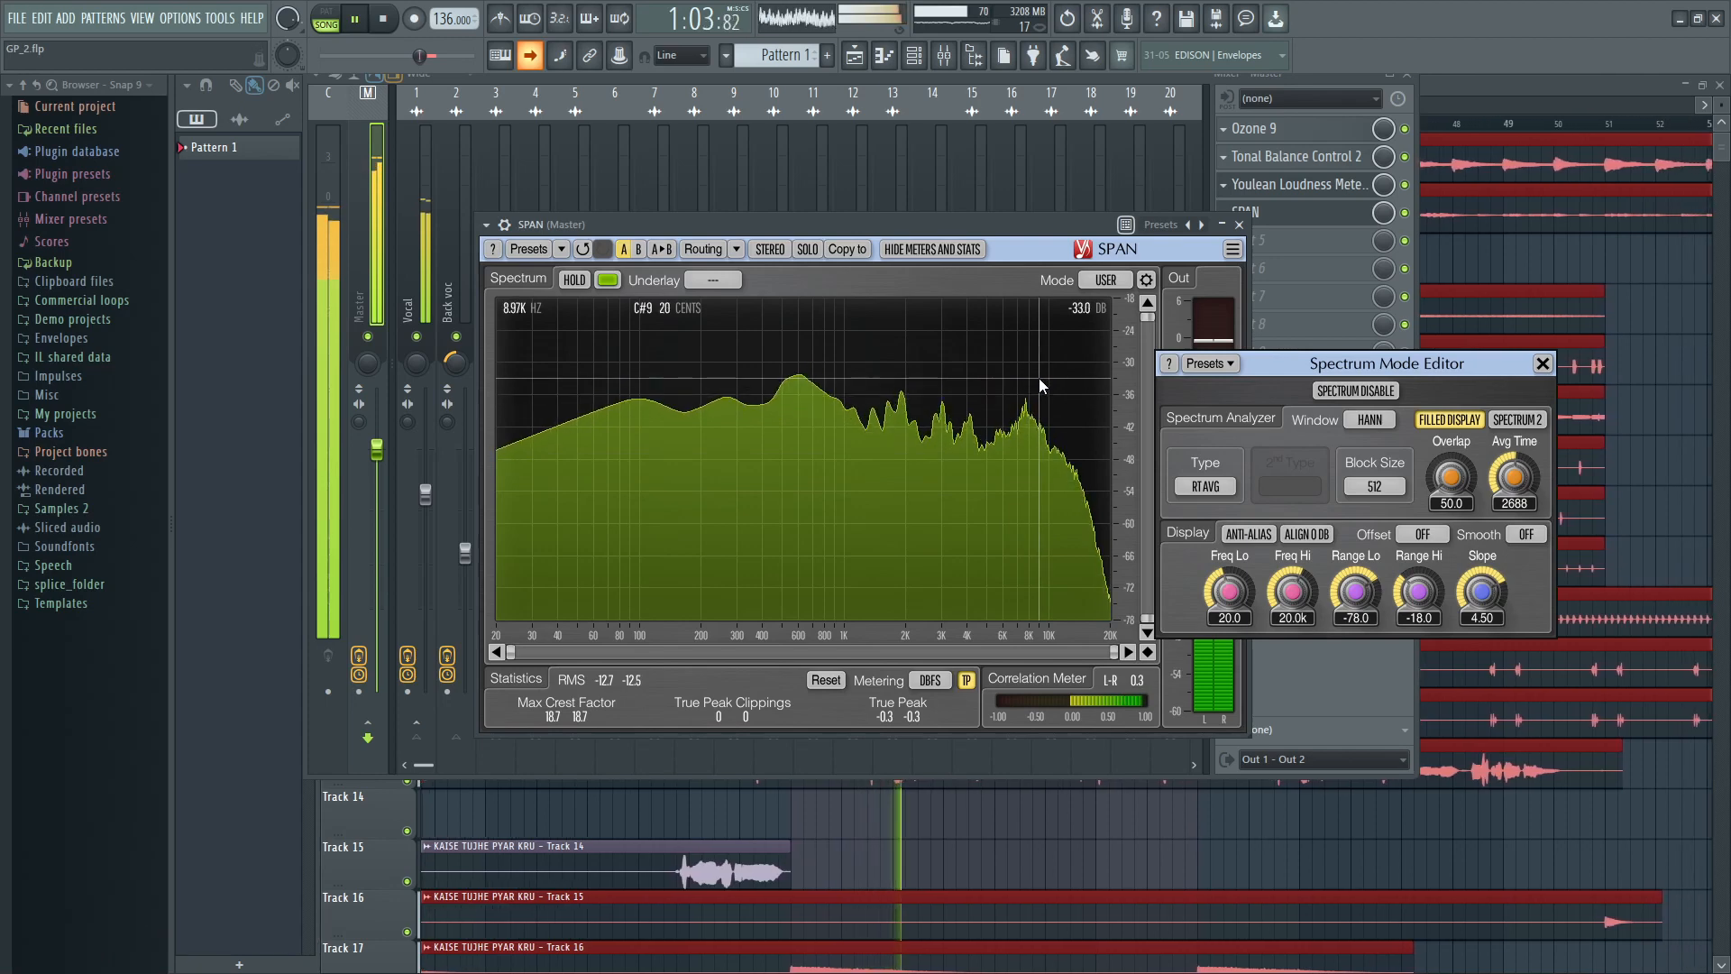
{"action": "left_click", "coordinate": [1026, 359], "text": "alt"}
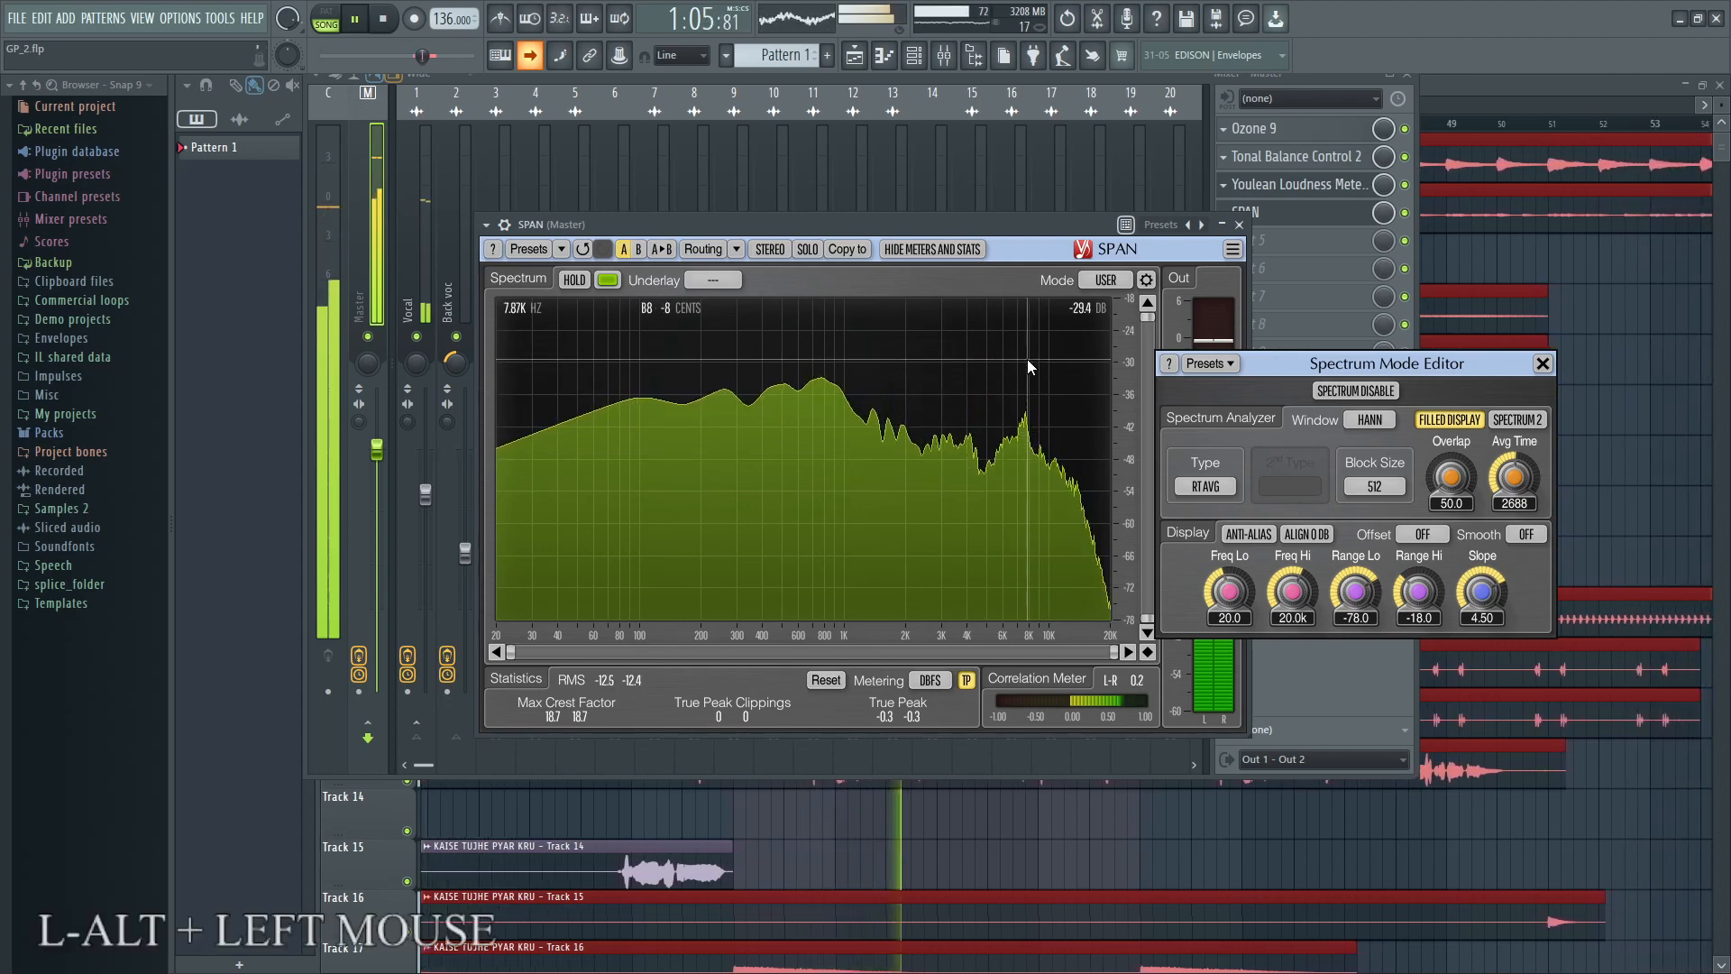
{"action": "left_click", "coordinate": [1029, 377], "text": "shift"}
{"action": "left_click", "coordinate": [1030, 377], "text": "ctrl"}
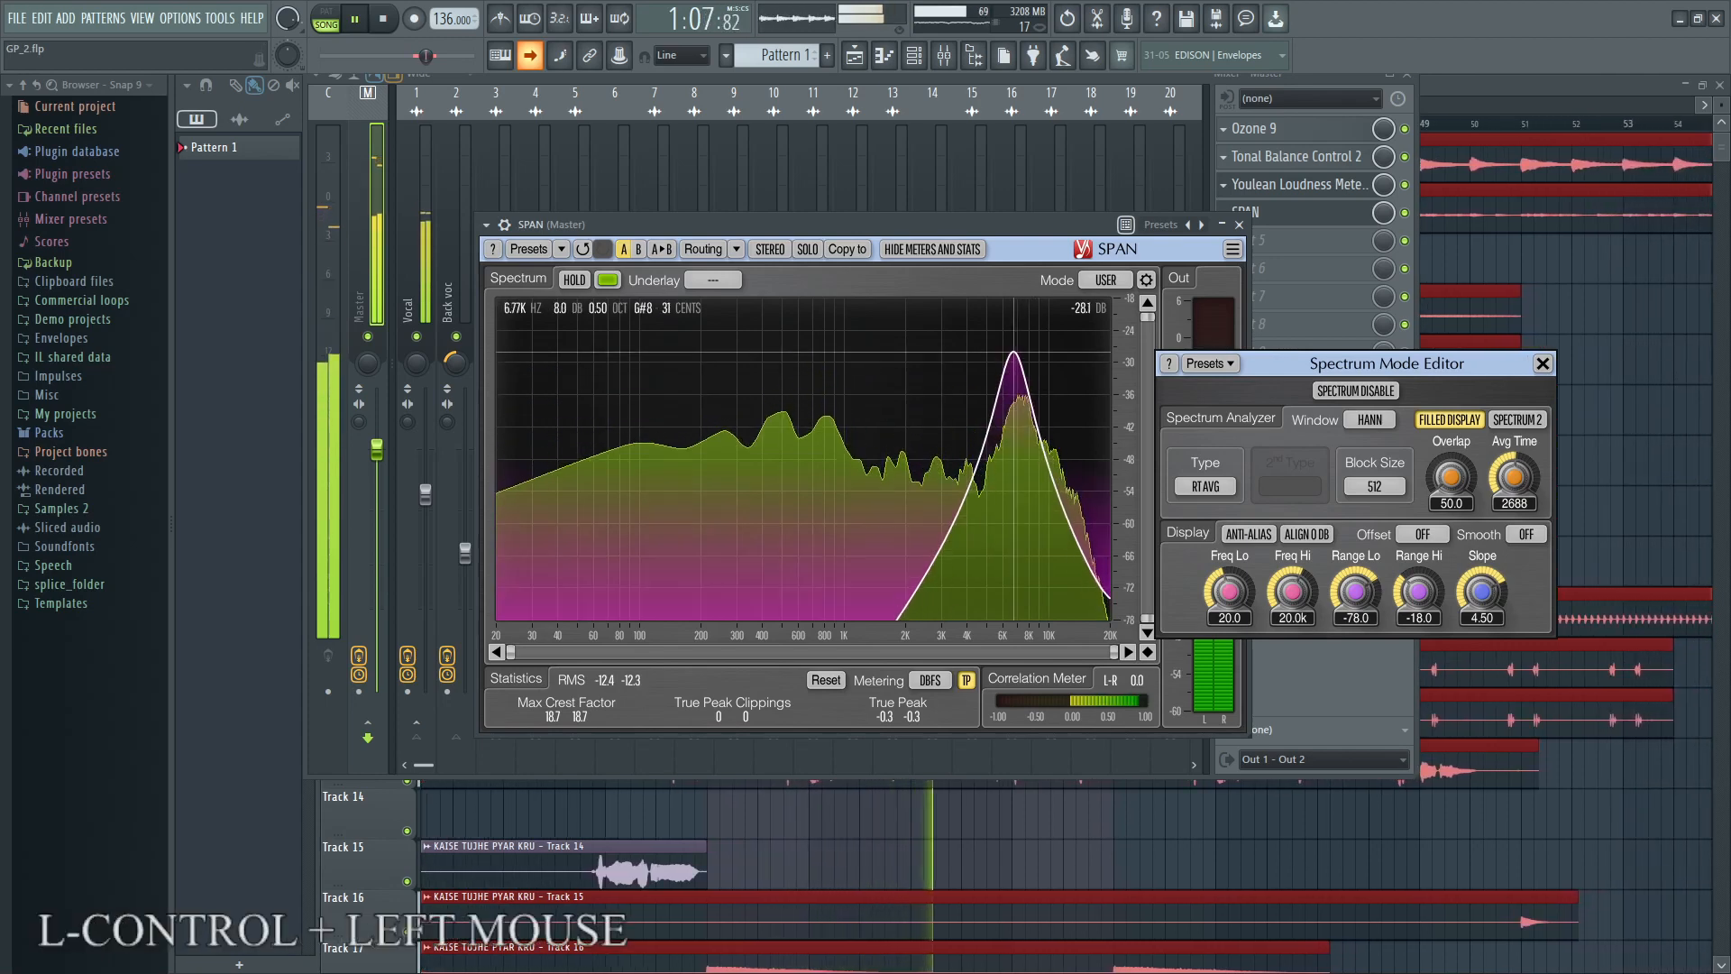
{"action": "left_click_drag", "start_coordinate": [1014, 352], "coordinate": [966, 341]}
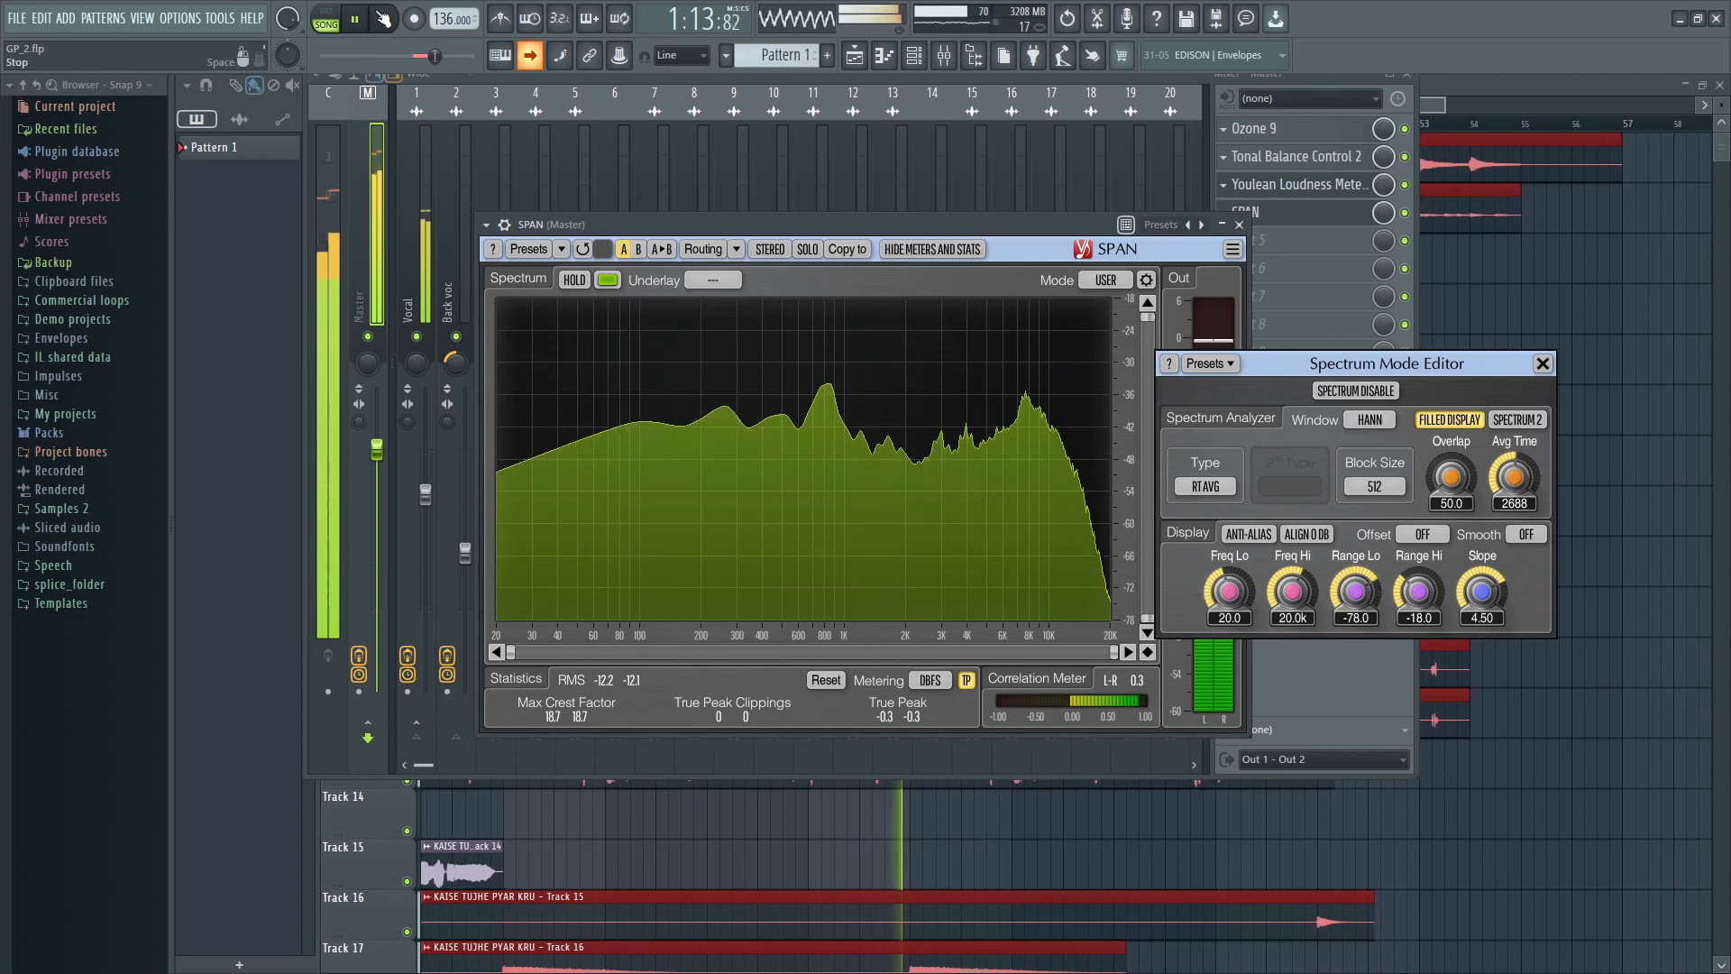
{"action": "left_click", "coordinate": [383, 18]}
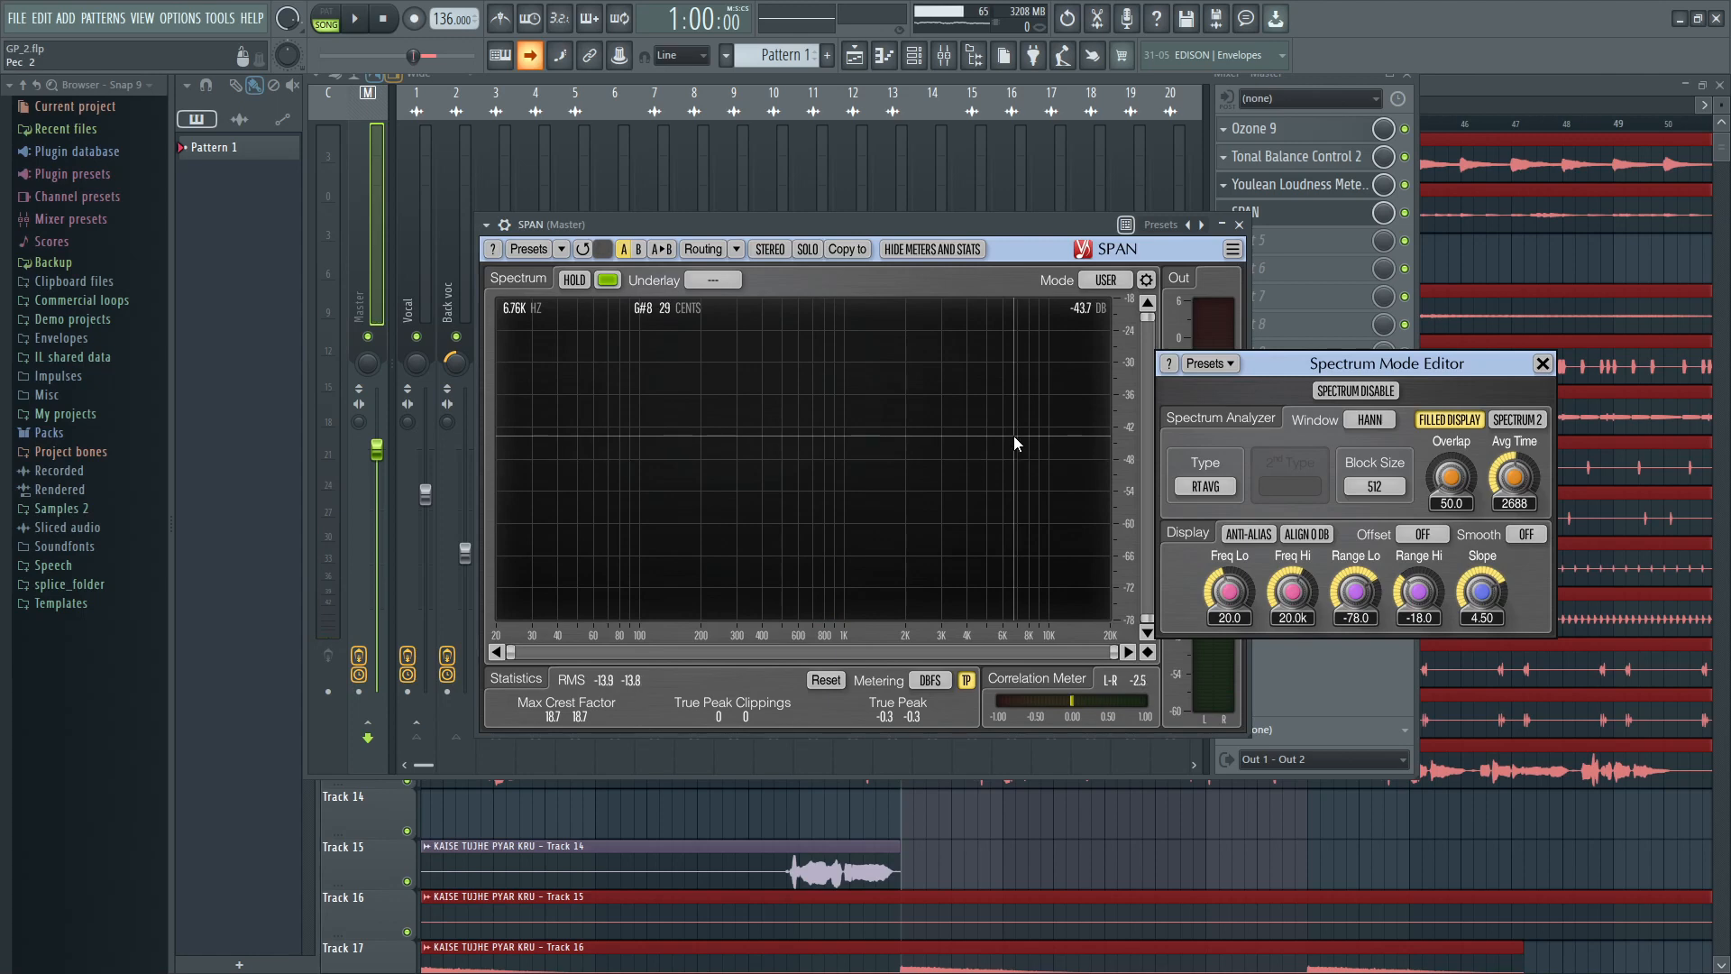
Step: Close SPAN and delete it from the master track's fourth effect slot
{"action": "left_click", "coordinate": [1245, 228]}
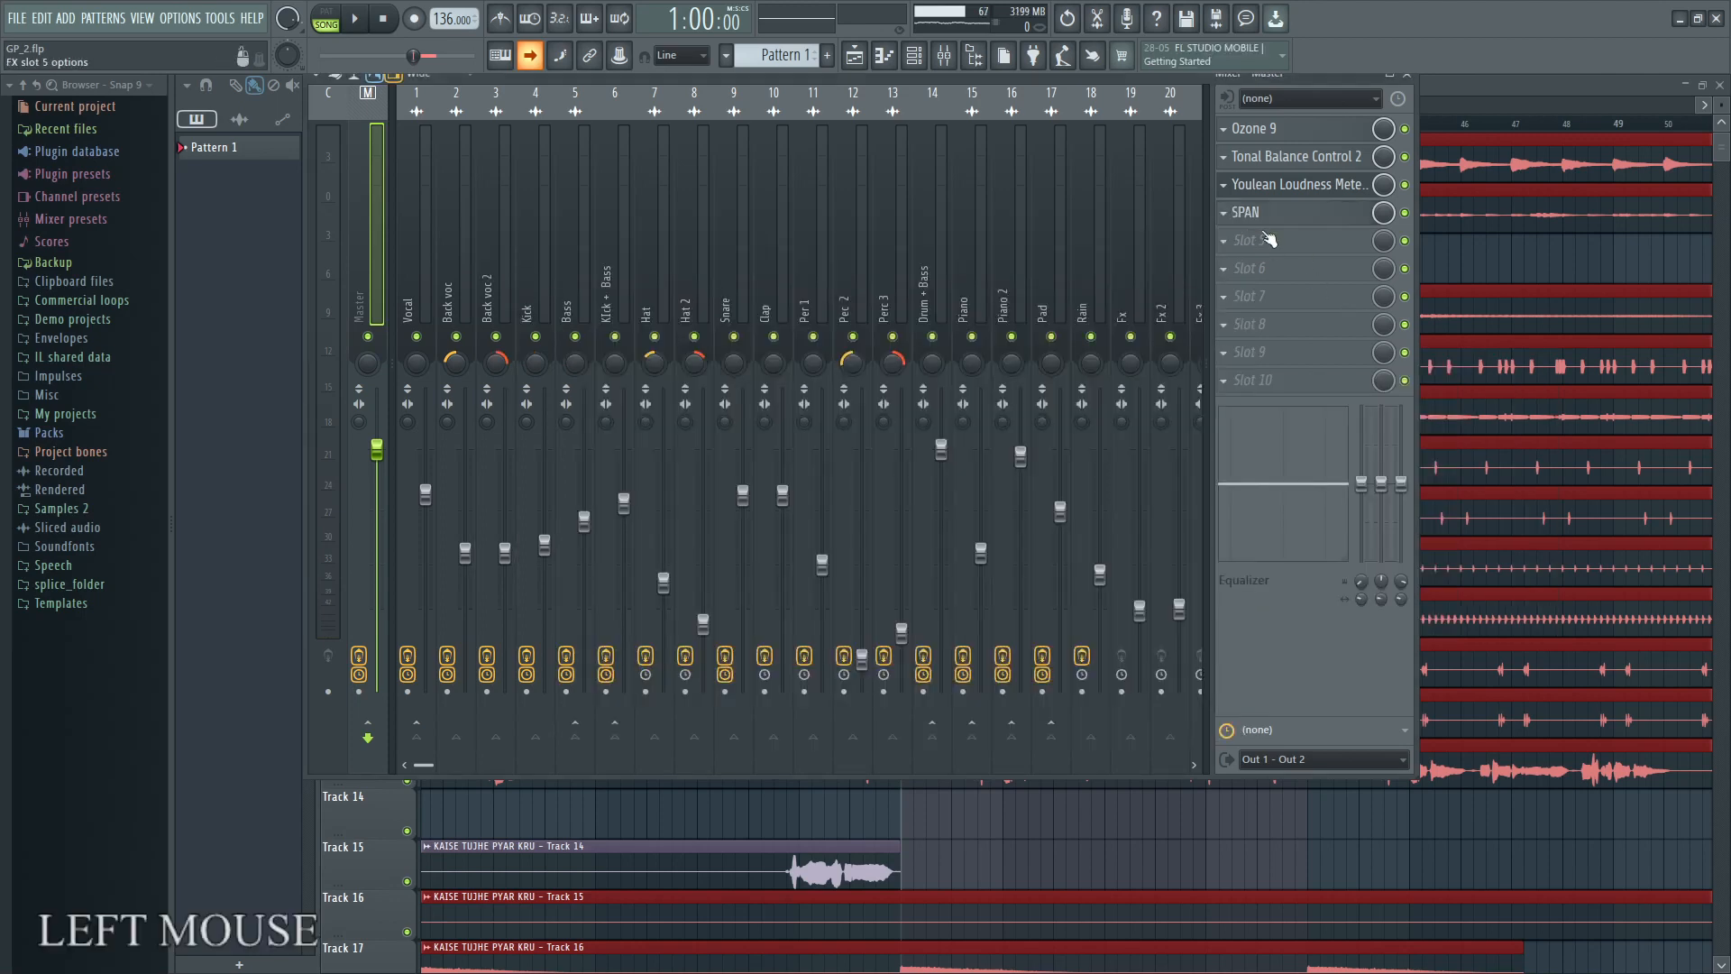
{"action": "left_click", "coordinate": [1226, 214]}
{"action": "left_click", "coordinate": [1247, 255]}
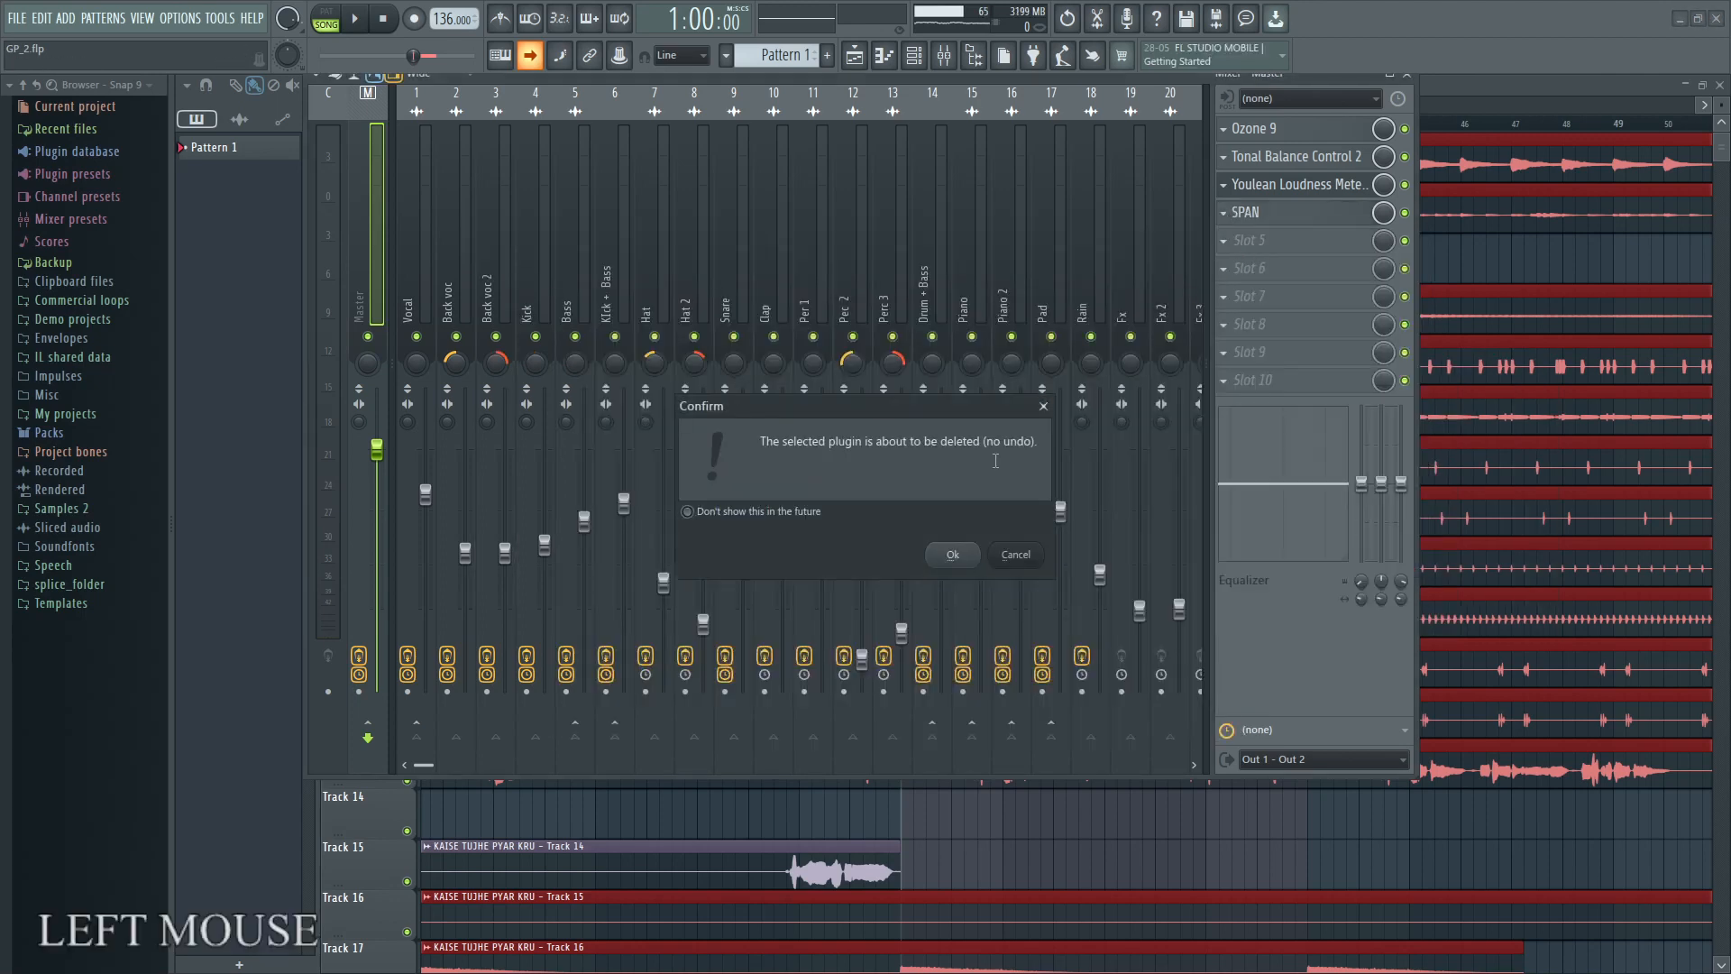
{"action": "left_click", "coordinate": [951, 553]}
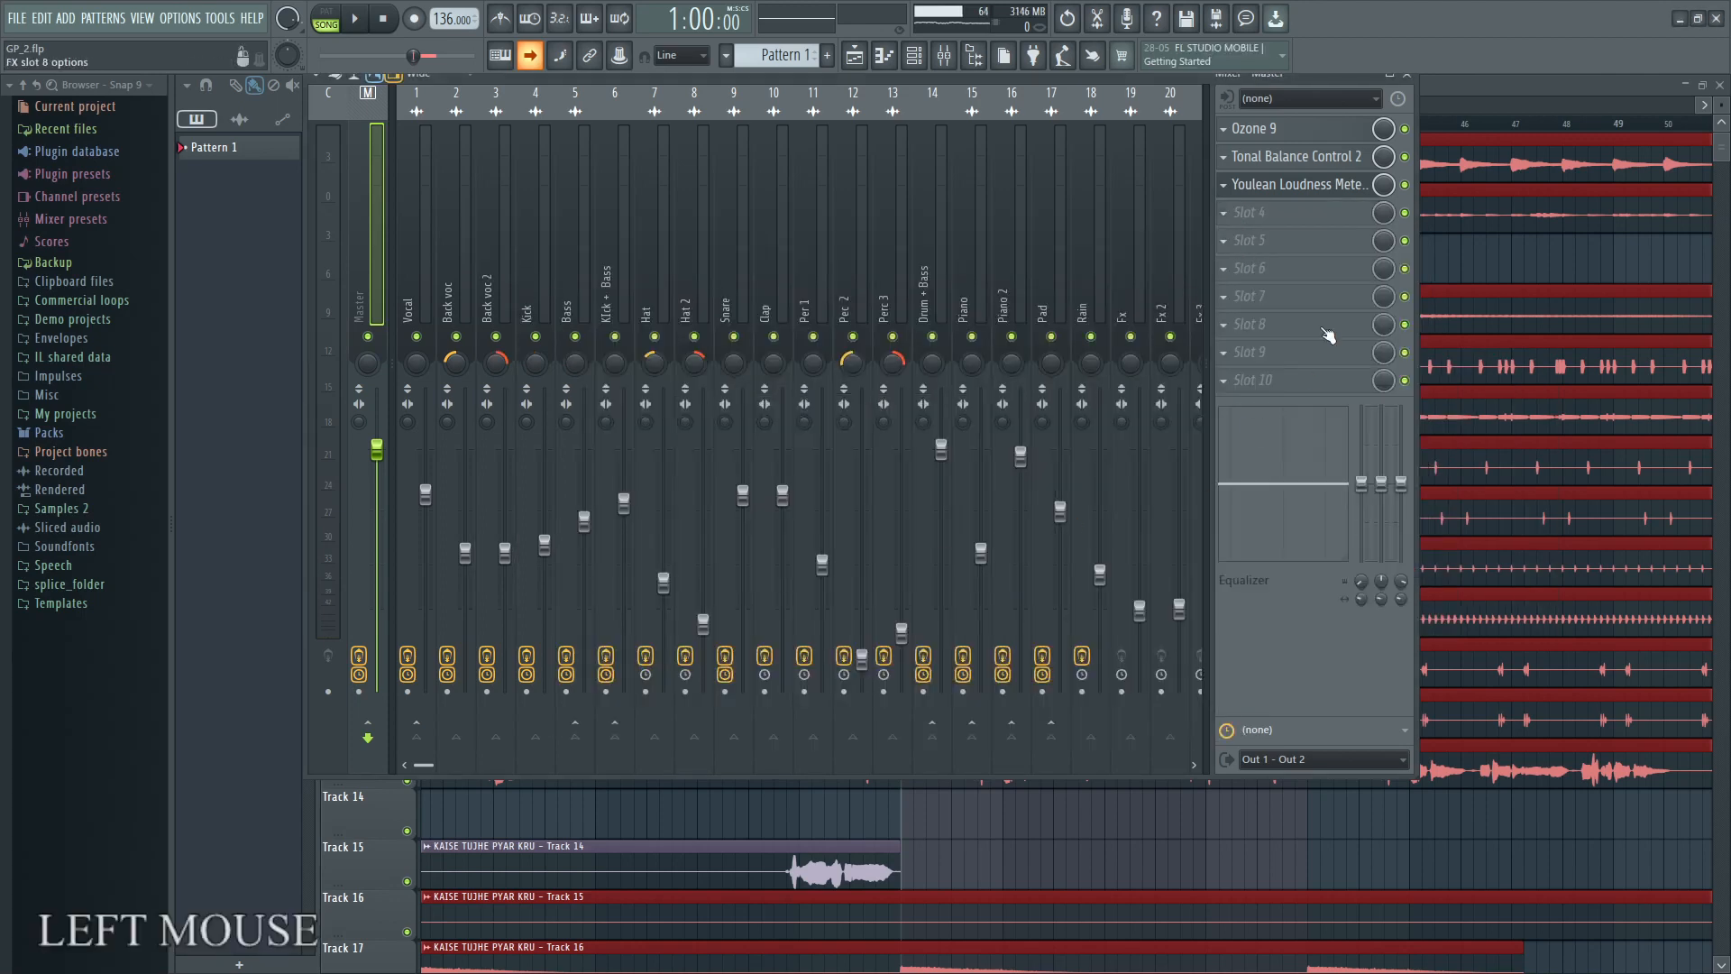
Step: Open Ozone 9 and Tonal Balance Control 2 from the master effects, and bring the Tonal Balance Control window fully into view
{"action": "left_click", "coordinate": [1294, 132]}
{"action": "left_click", "coordinate": [1299, 158]}
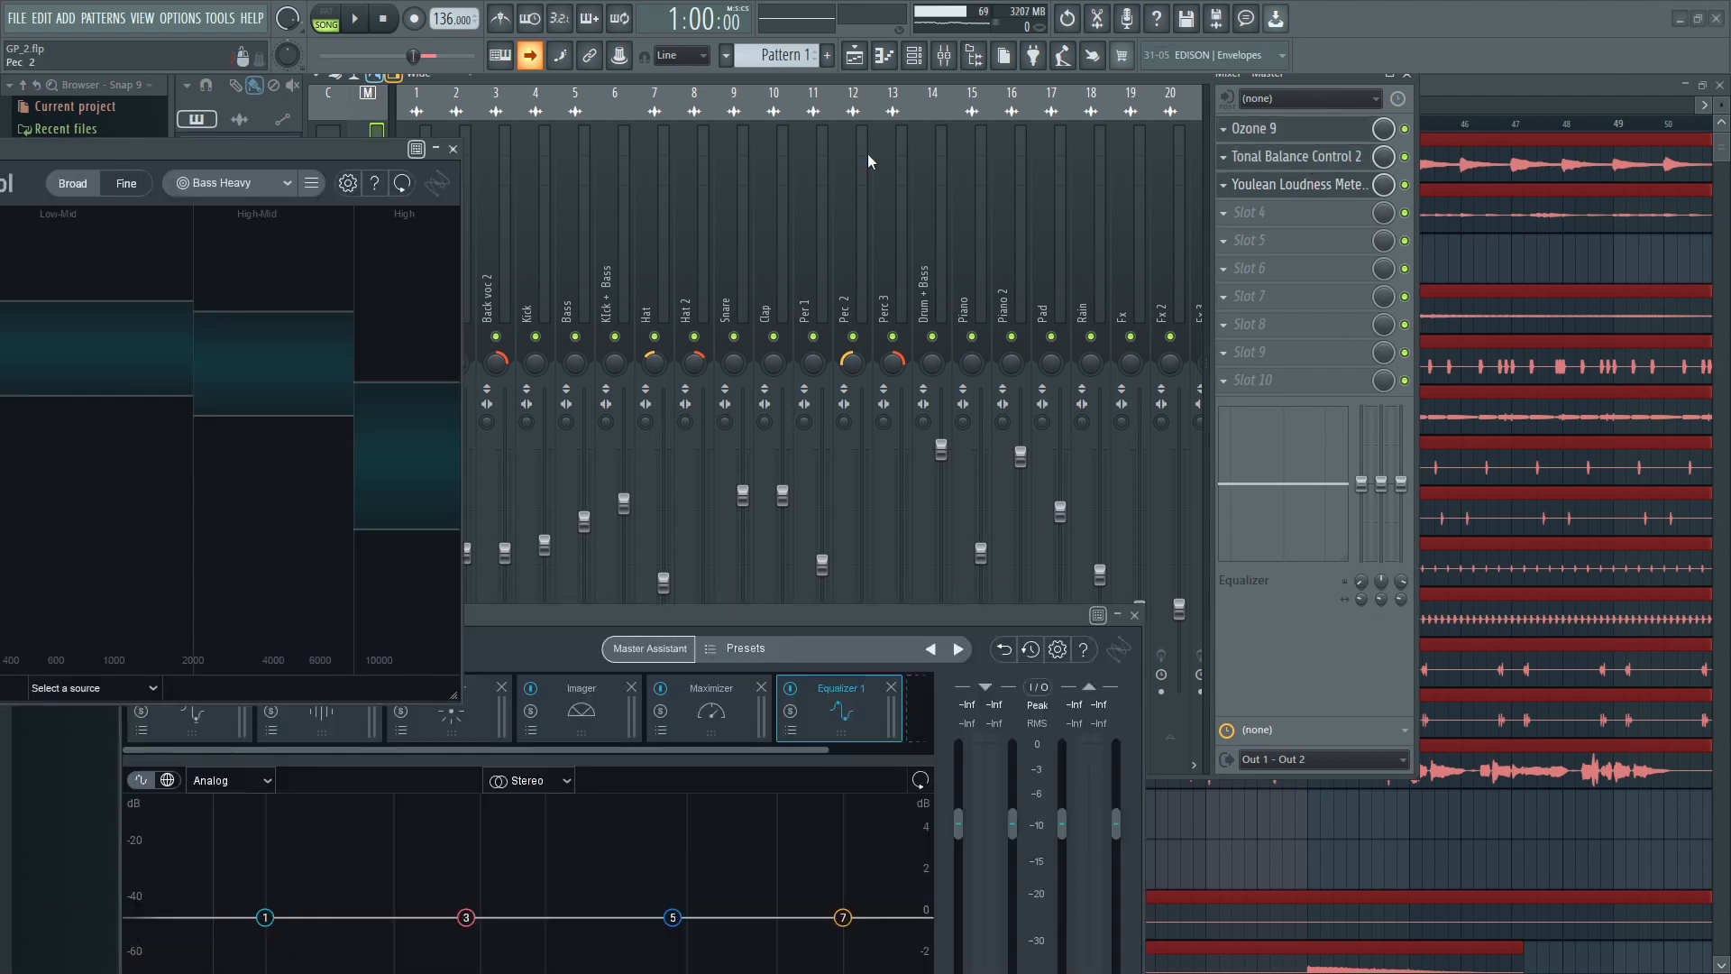
{"action": "left_click_drag", "start_coordinate": [194, 159], "coordinate": [1132, 247]}
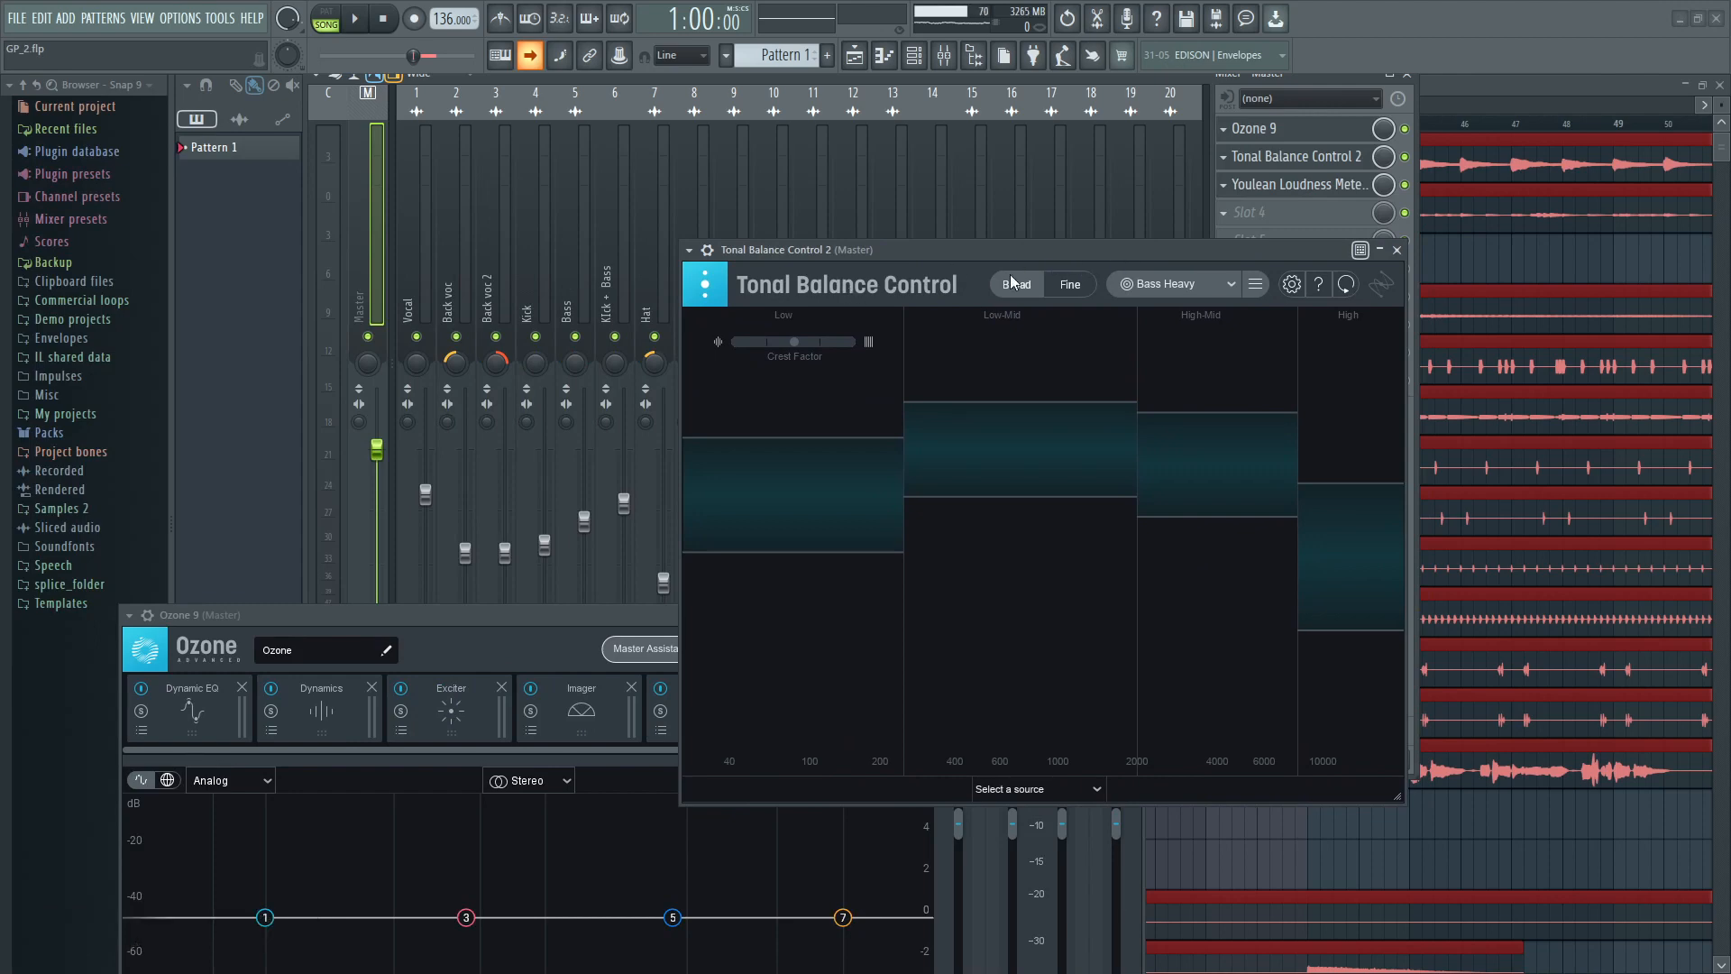
Step: Choose the Bass Heavy target curve in Tonal Balance Control
{"action": "key", "text": "super+KP_Add"}
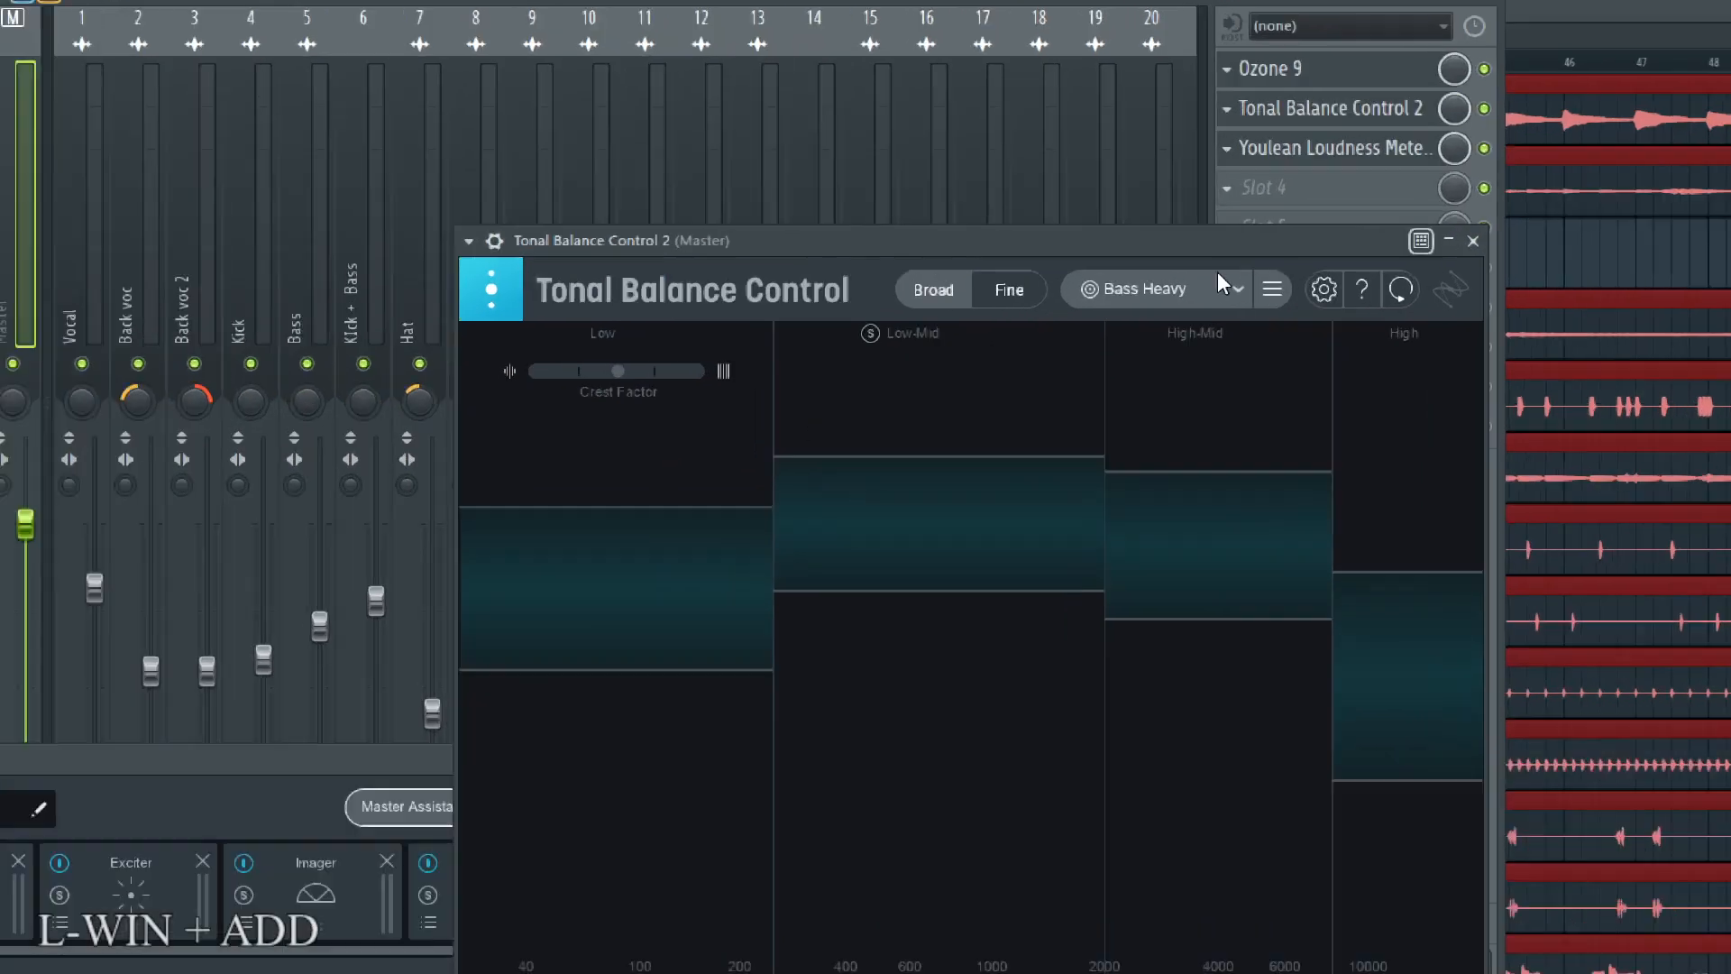
{"action": "left_click", "coordinate": [1229, 280]}
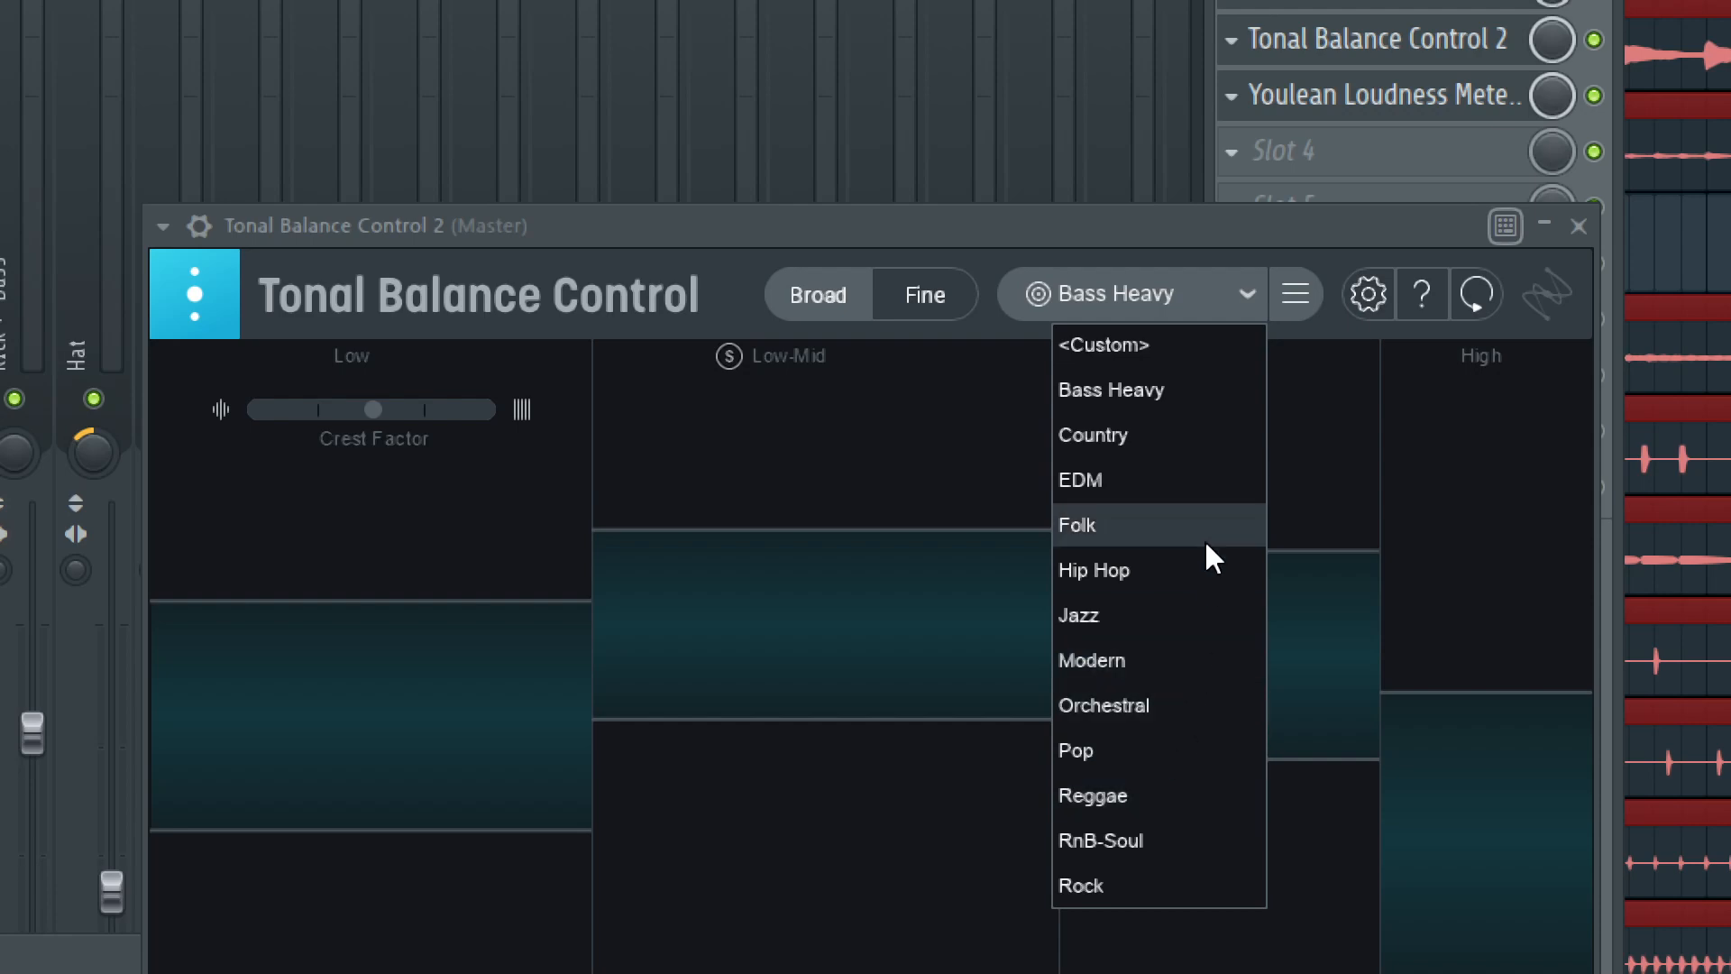
{"action": "left_click", "coordinate": [1189, 391]}
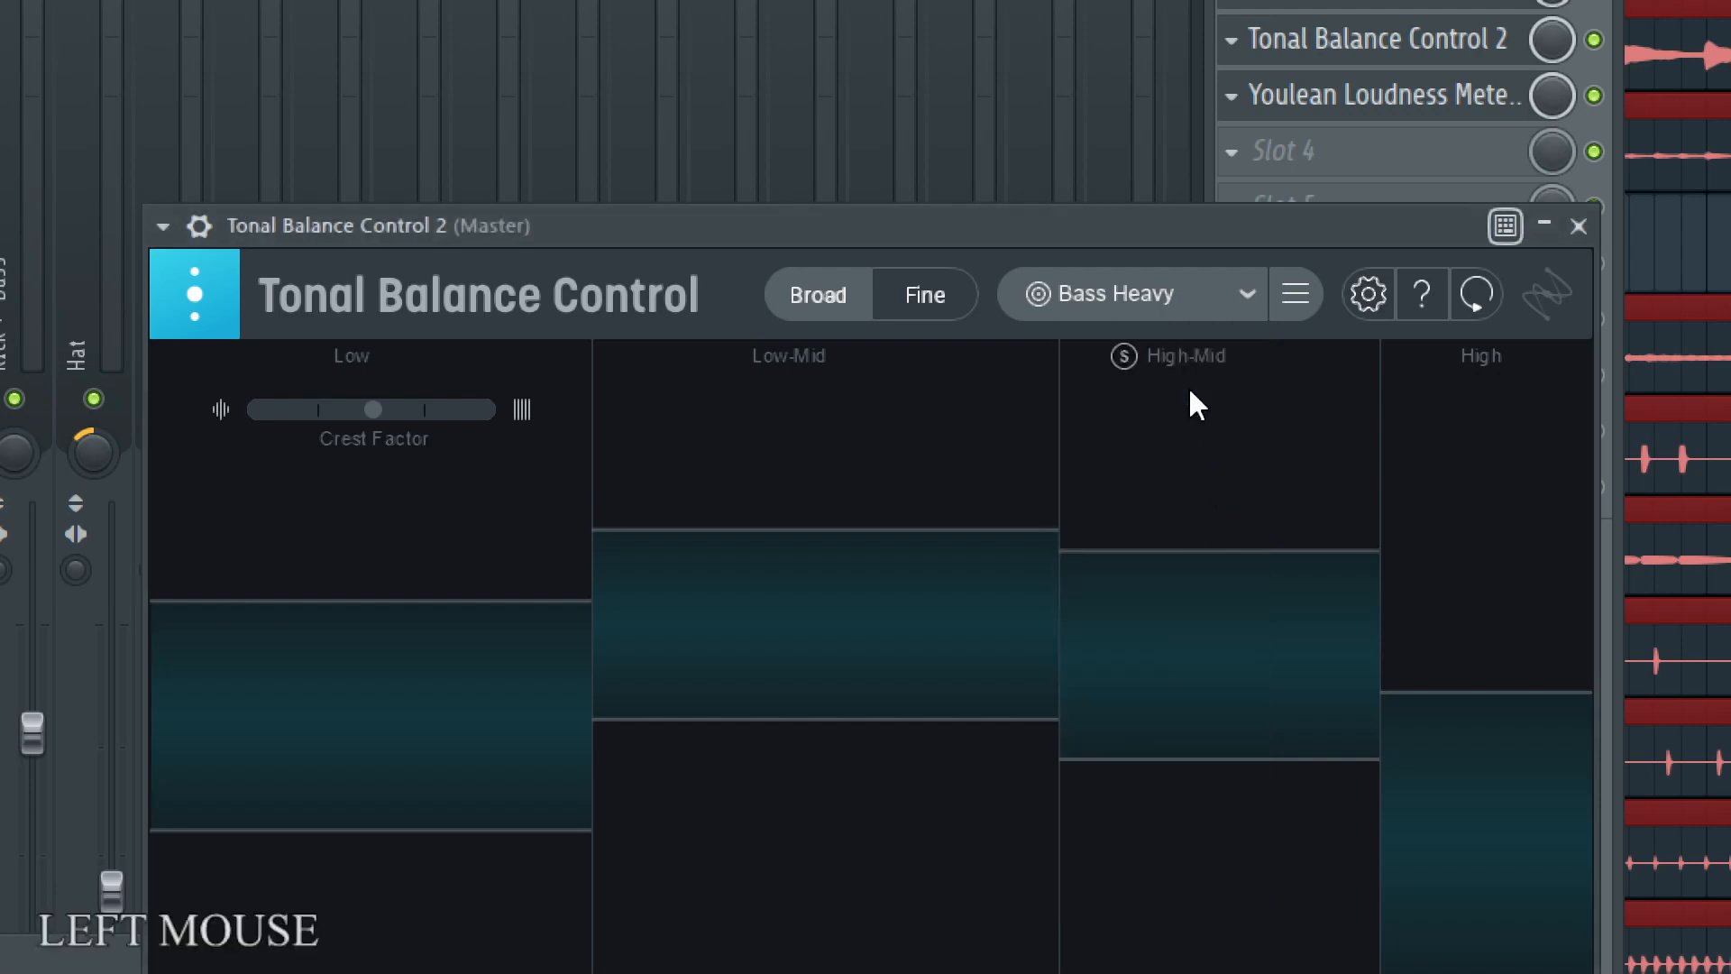
{"action": "key", "text": "super+KP_Subtract"}
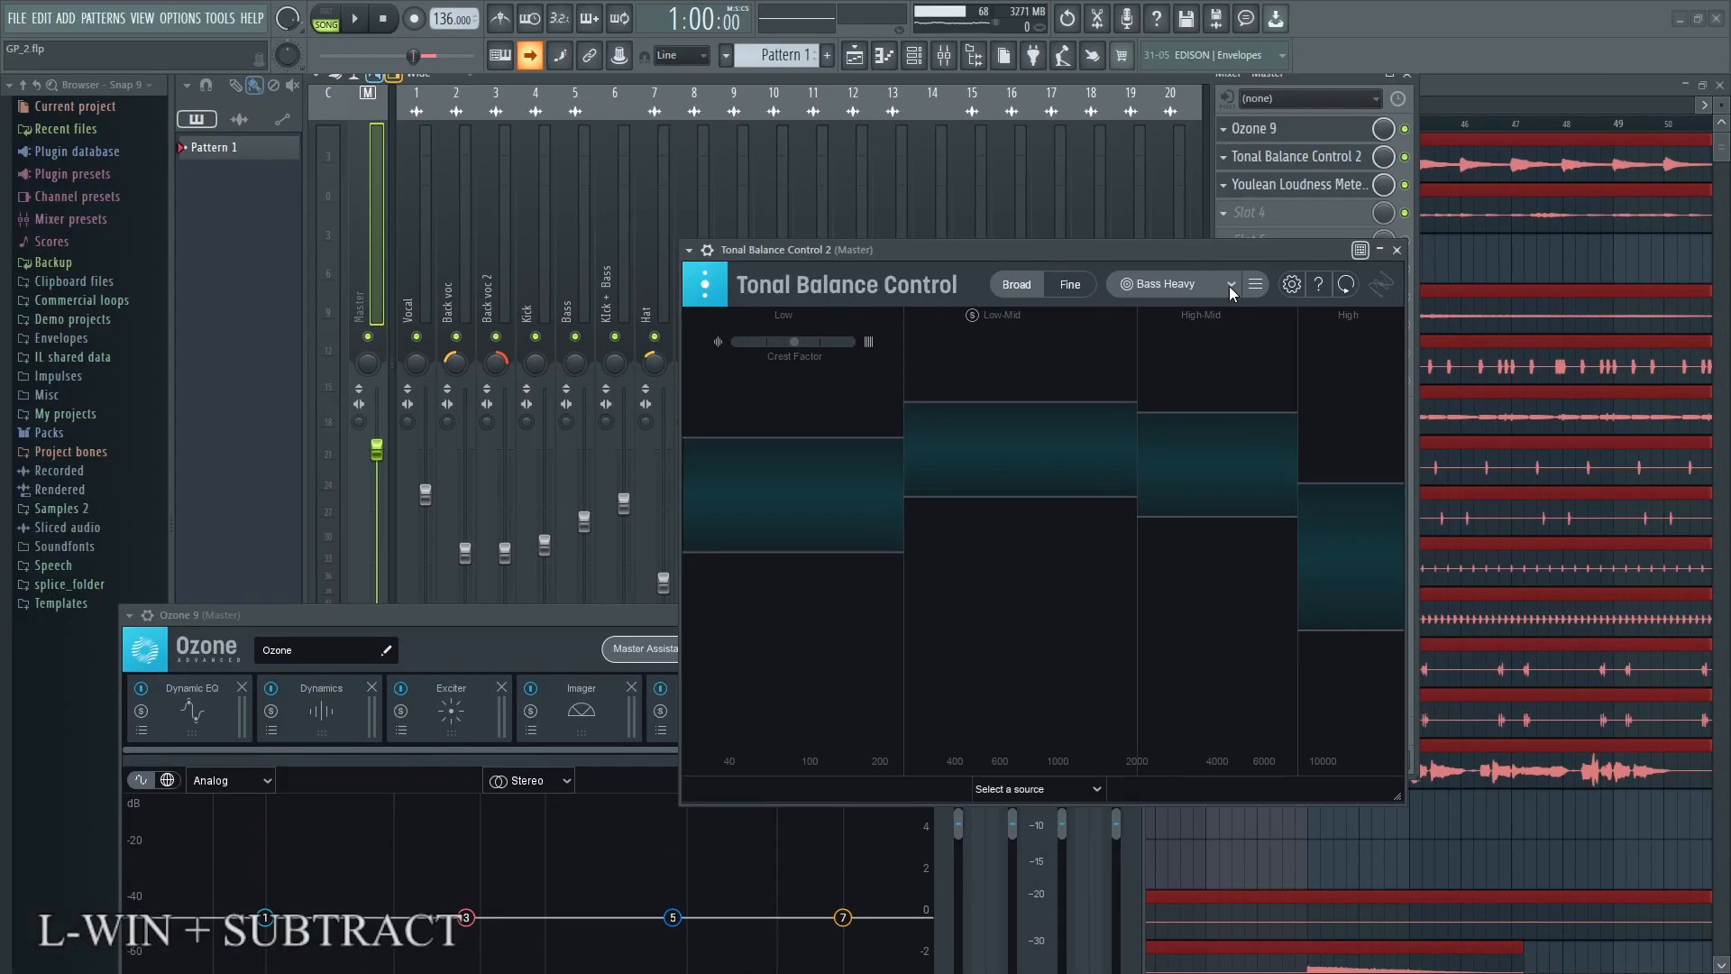
Step: Examine the low, low-mid, high-mid and high target ranges in Tonal Balance Control's broad view
{"action": "left_click_drag", "start_coordinate": [1034, 239], "coordinate": [850, 253]}
{"action": "key", "text": "super+KP_Add"}
{"action": "key", "text": "super+KP_Subtract"}
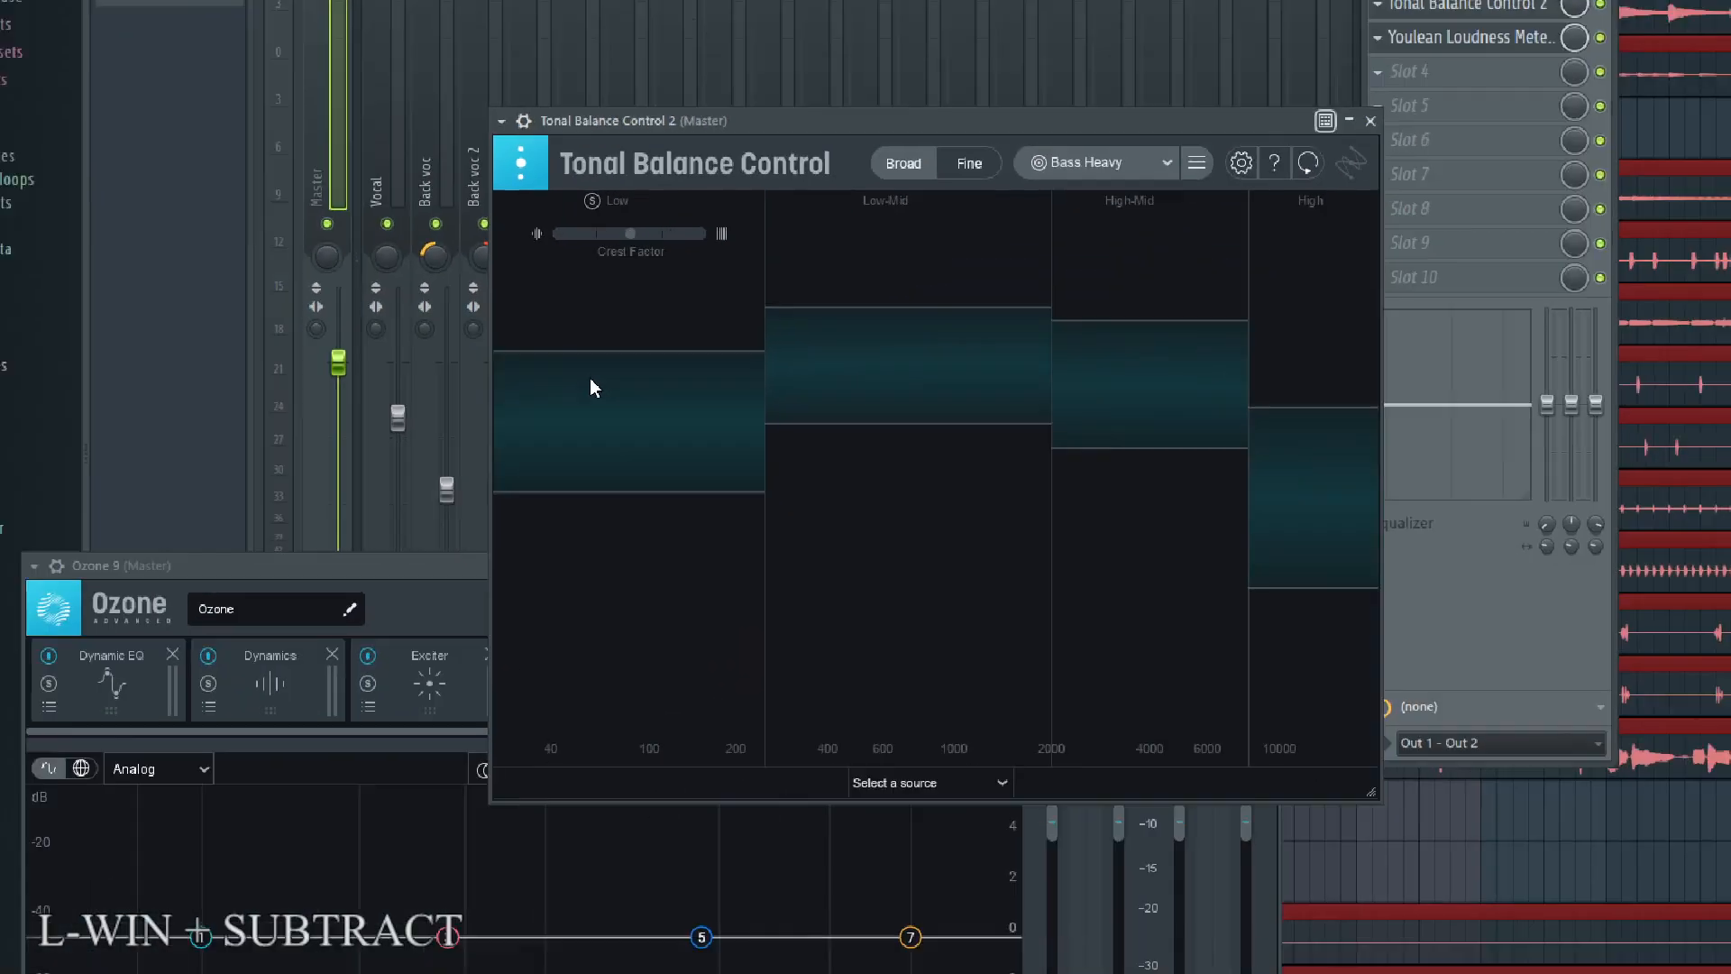
{"action": "key", "text": "super+KP_Add"}
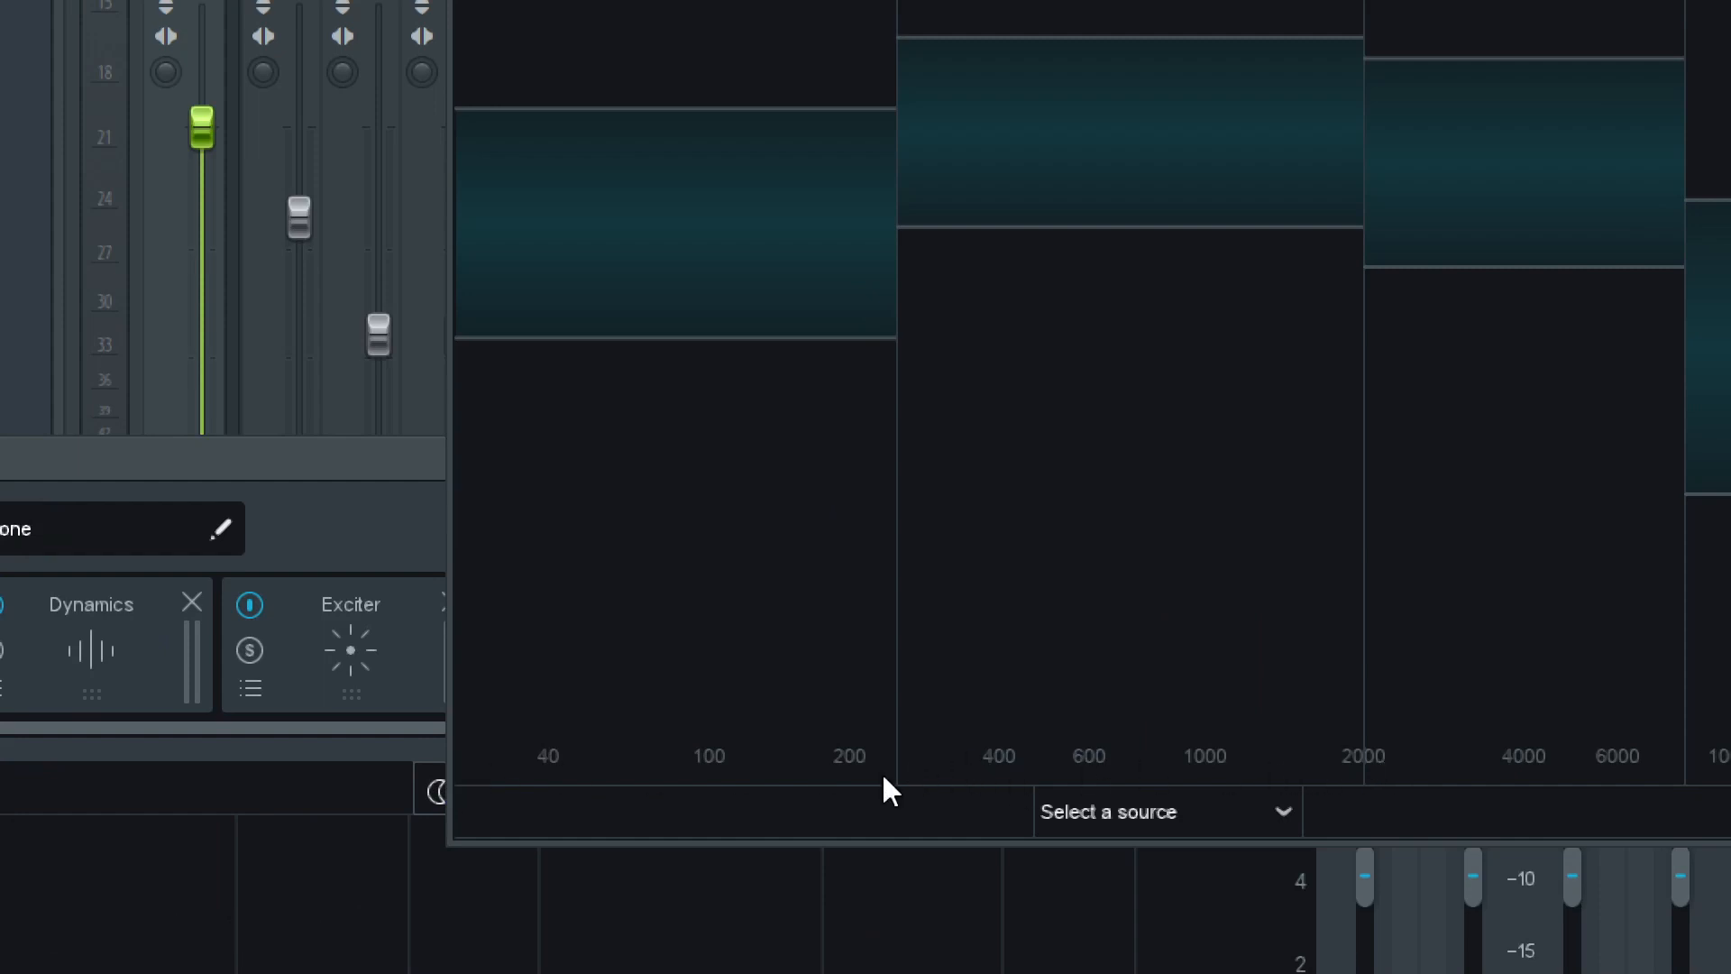
{"action": "key", "text": "super+KP_Subtract"}
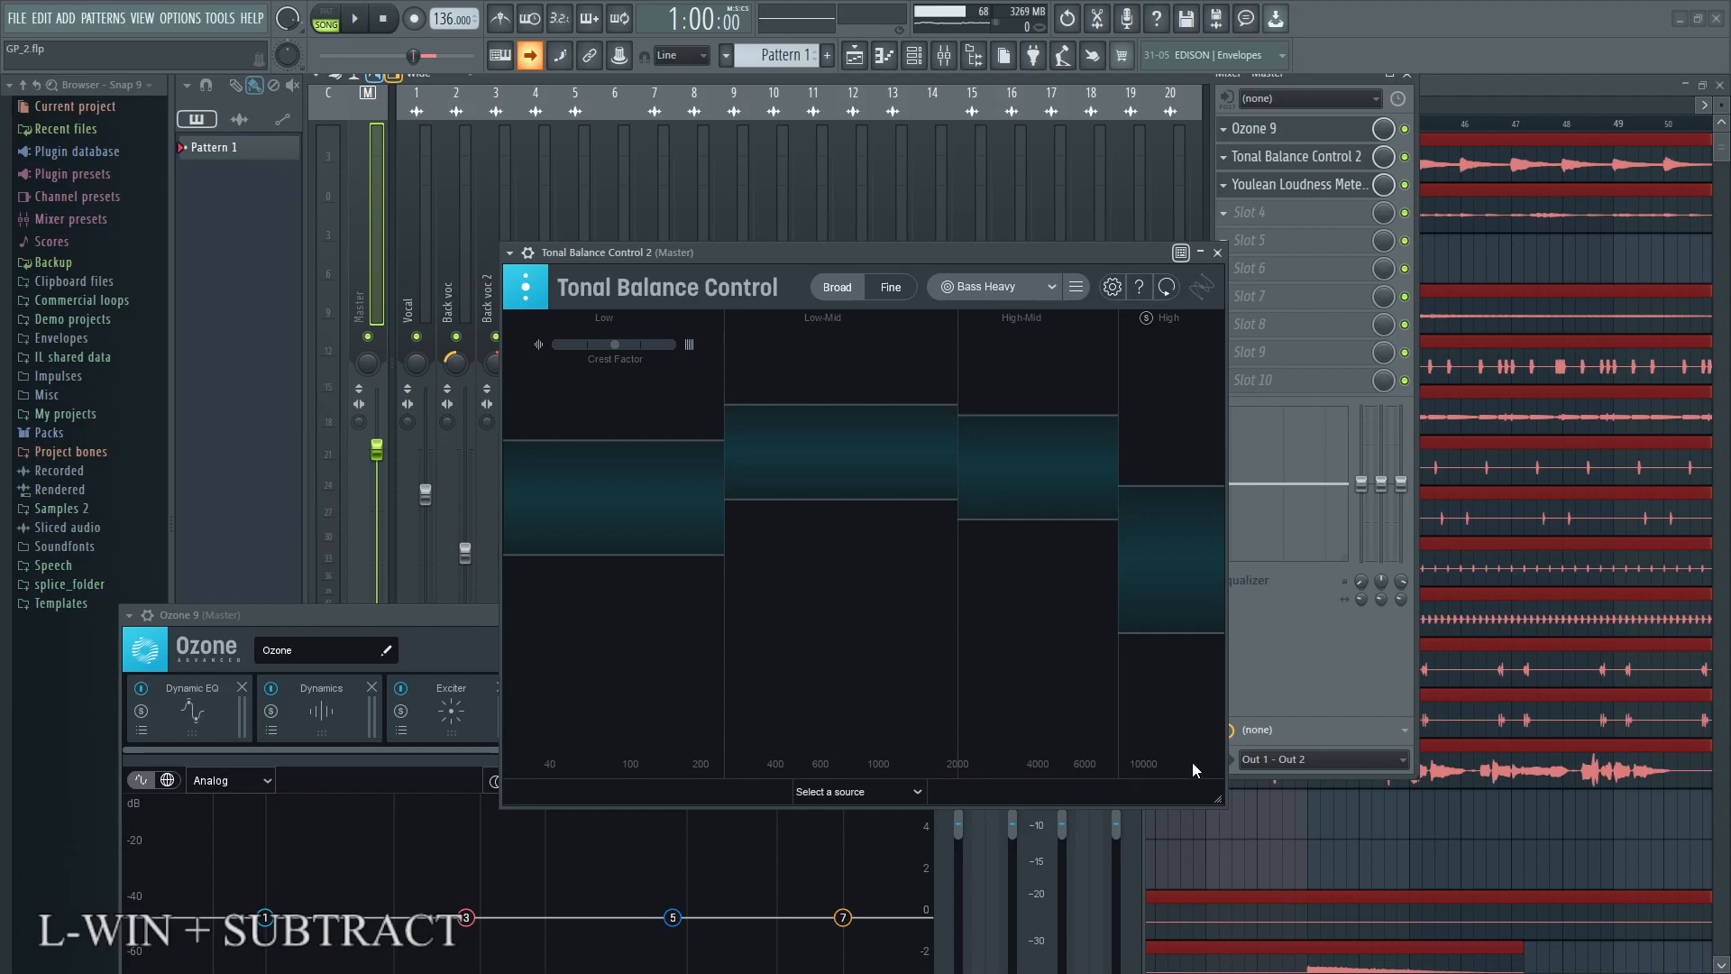
{"action": "key", "text": "super+KP_Add"}
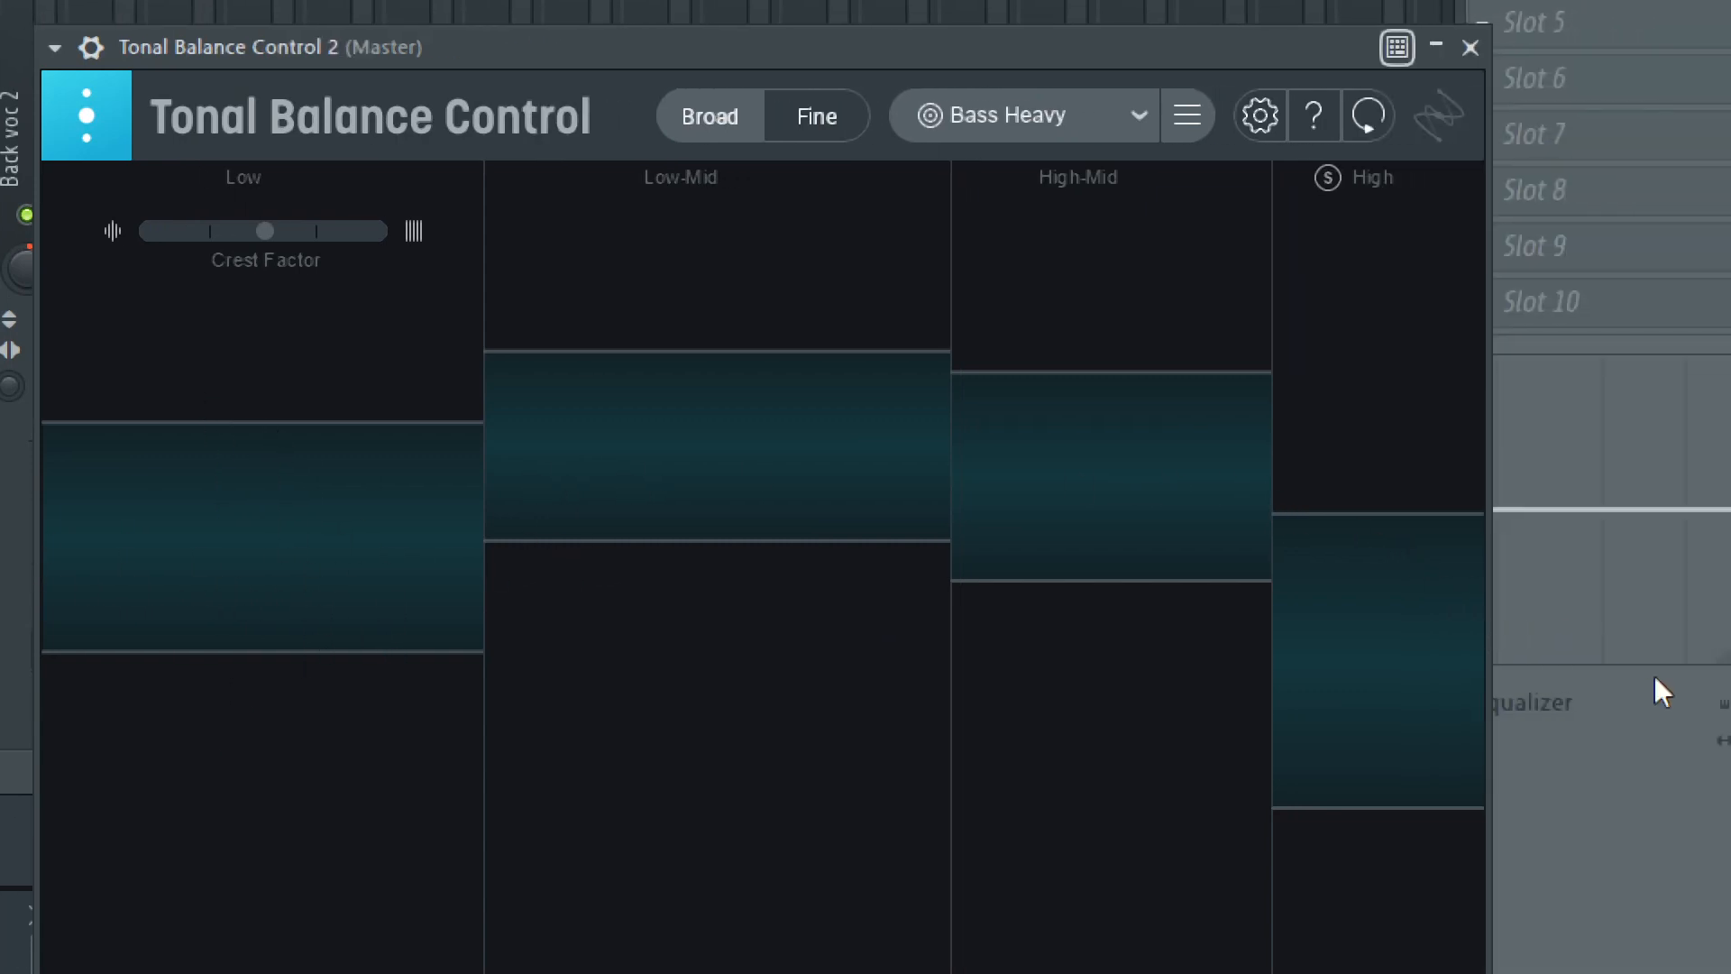
{"action": "key", "text": "super+minus"}
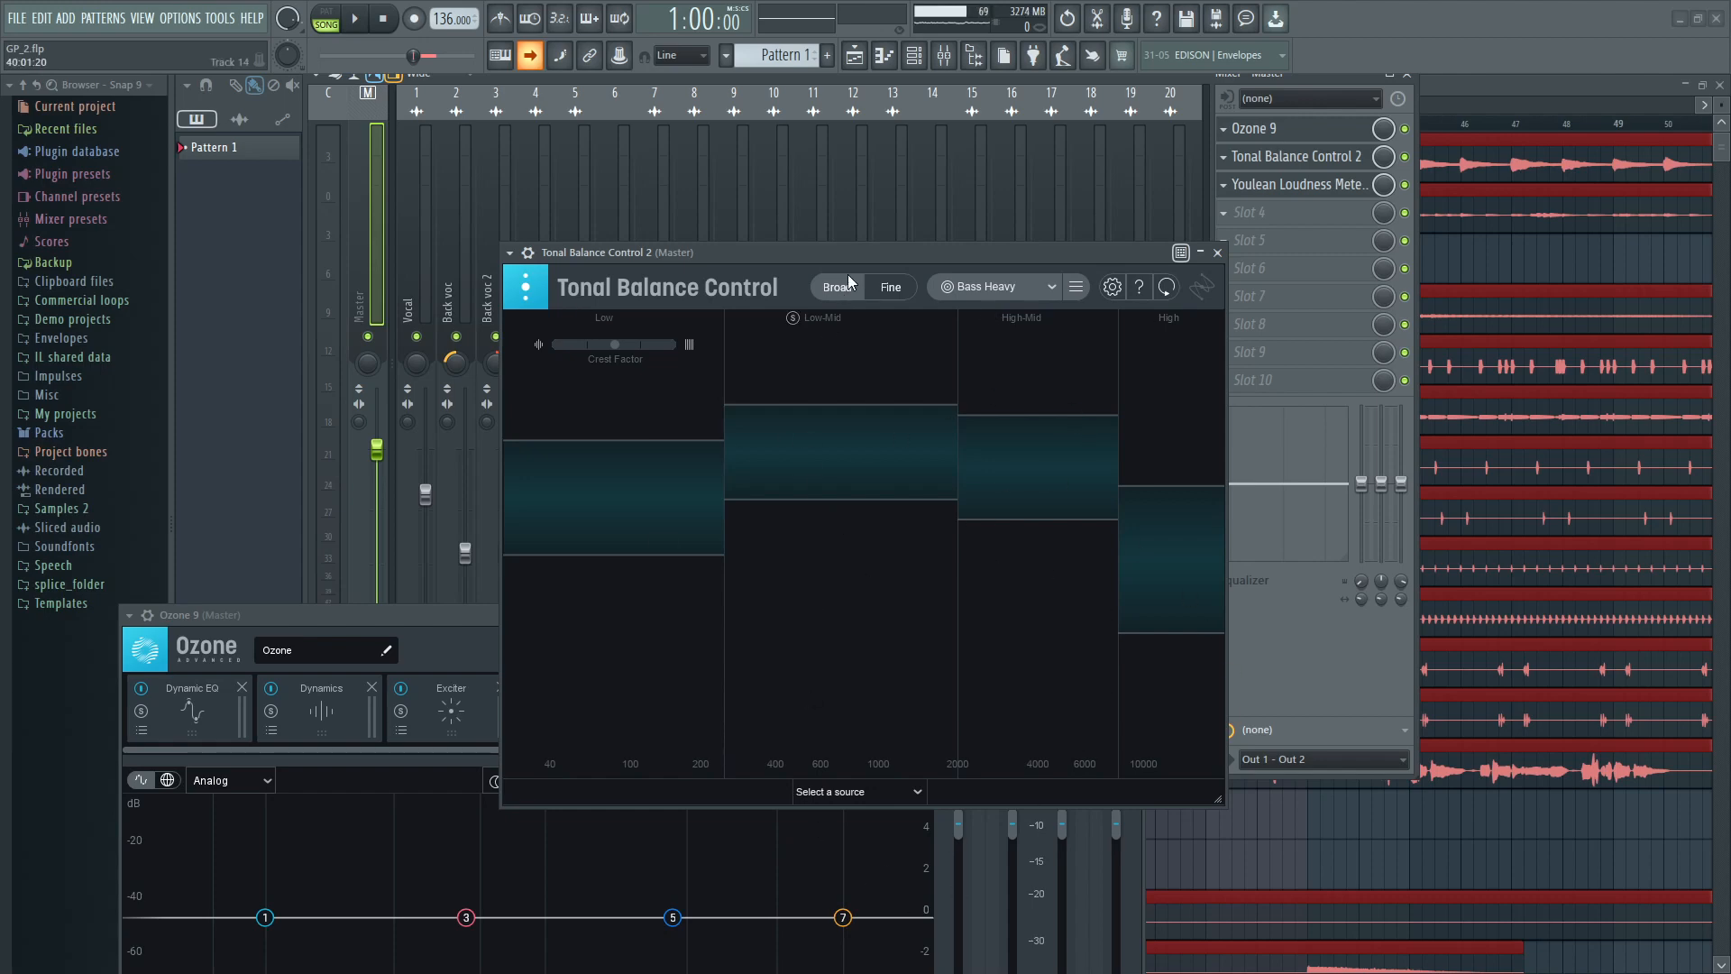
Step: Reposition the Tonal Balance Control window, play the song to compare its balance with the Bass Heavy target, and stop playback
{"action": "left_click_drag", "start_coordinate": [853, 251], "coordinate": [767, 186]}
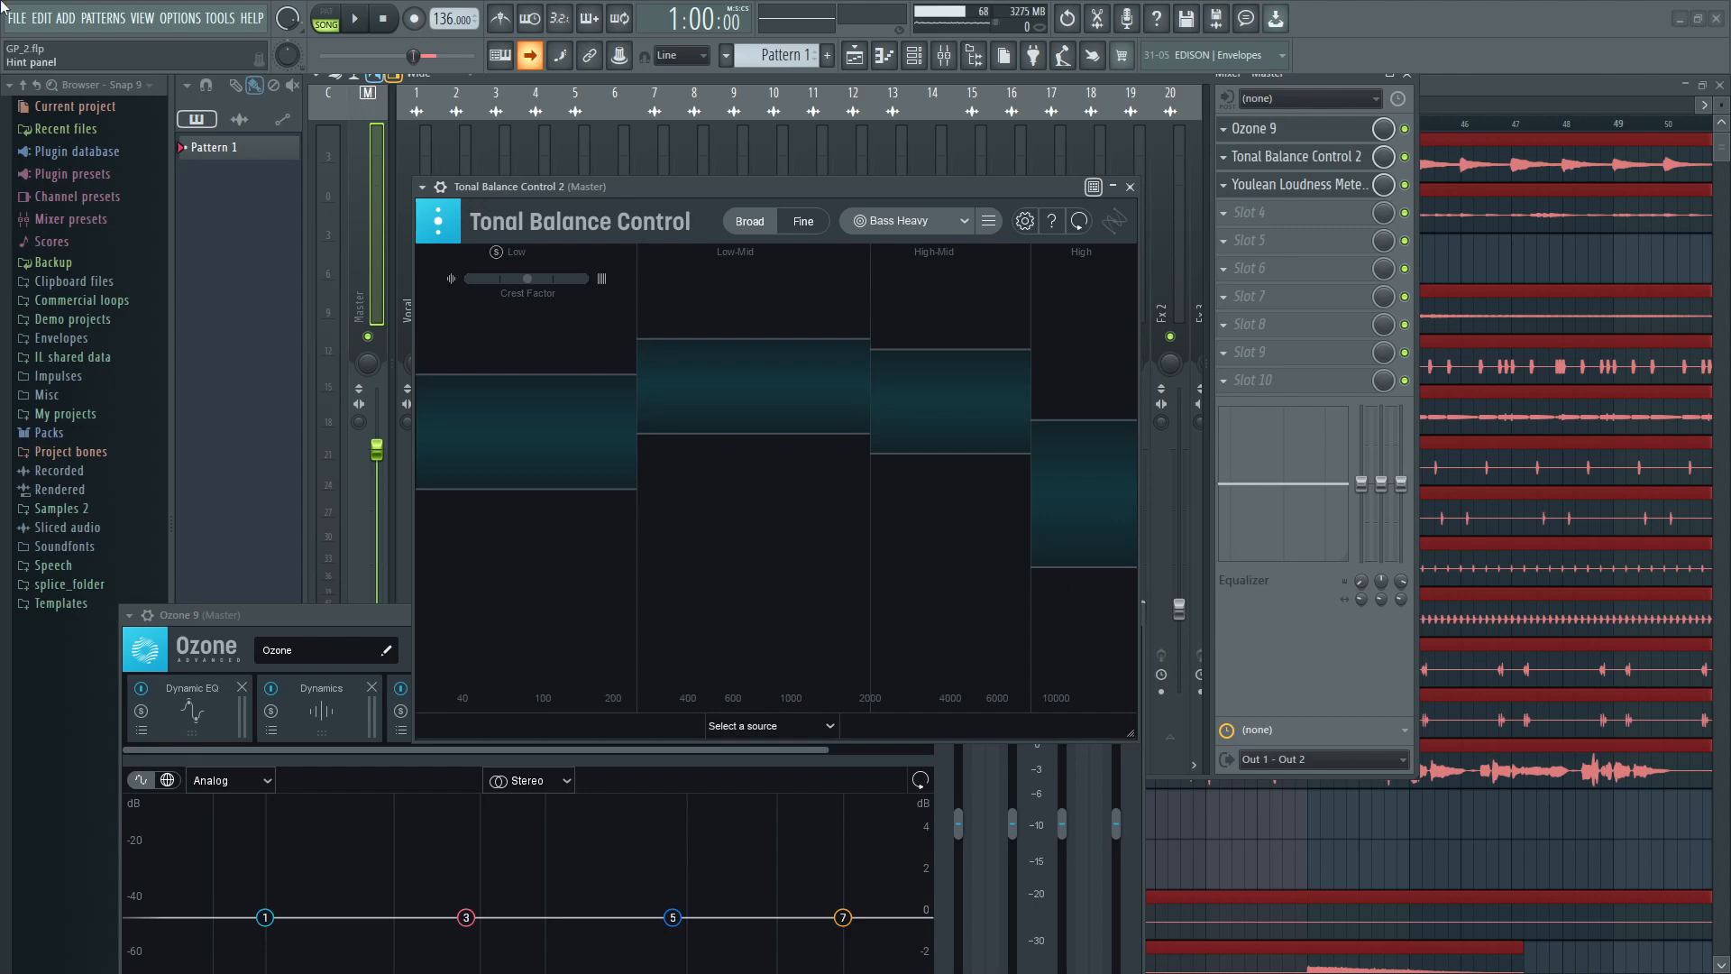
{"action": "left_click", "coordinate": [355, 19]}
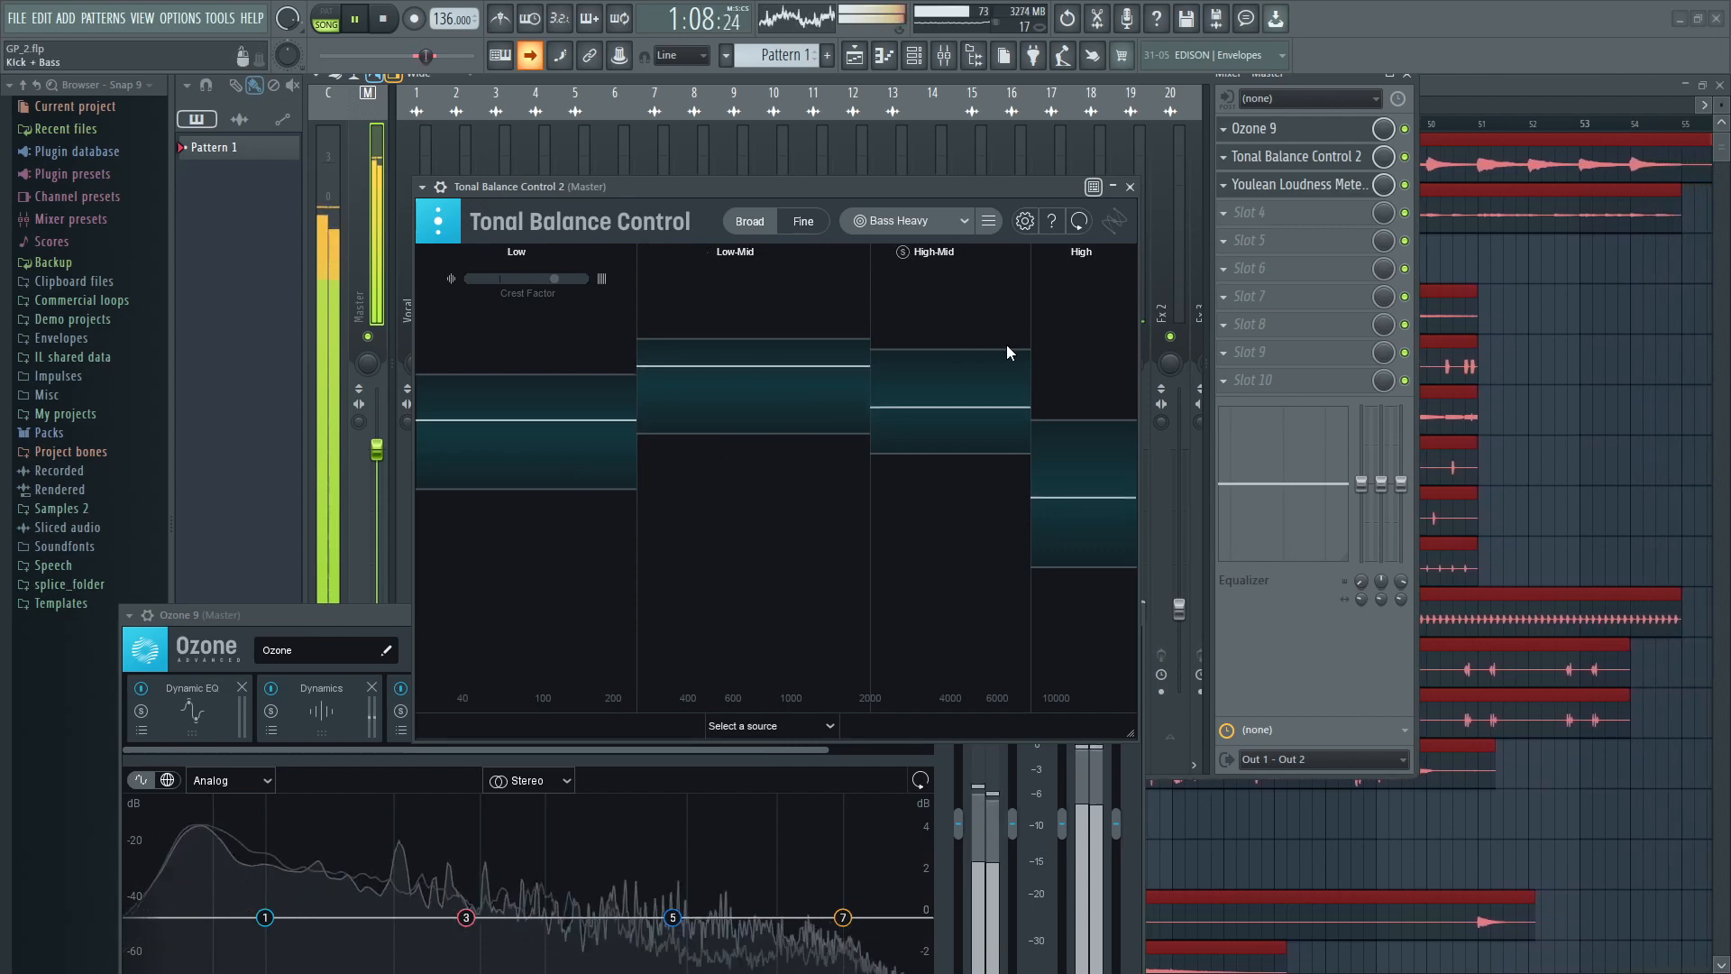
{"action": "left_click", "coordinate": [383, 19]}
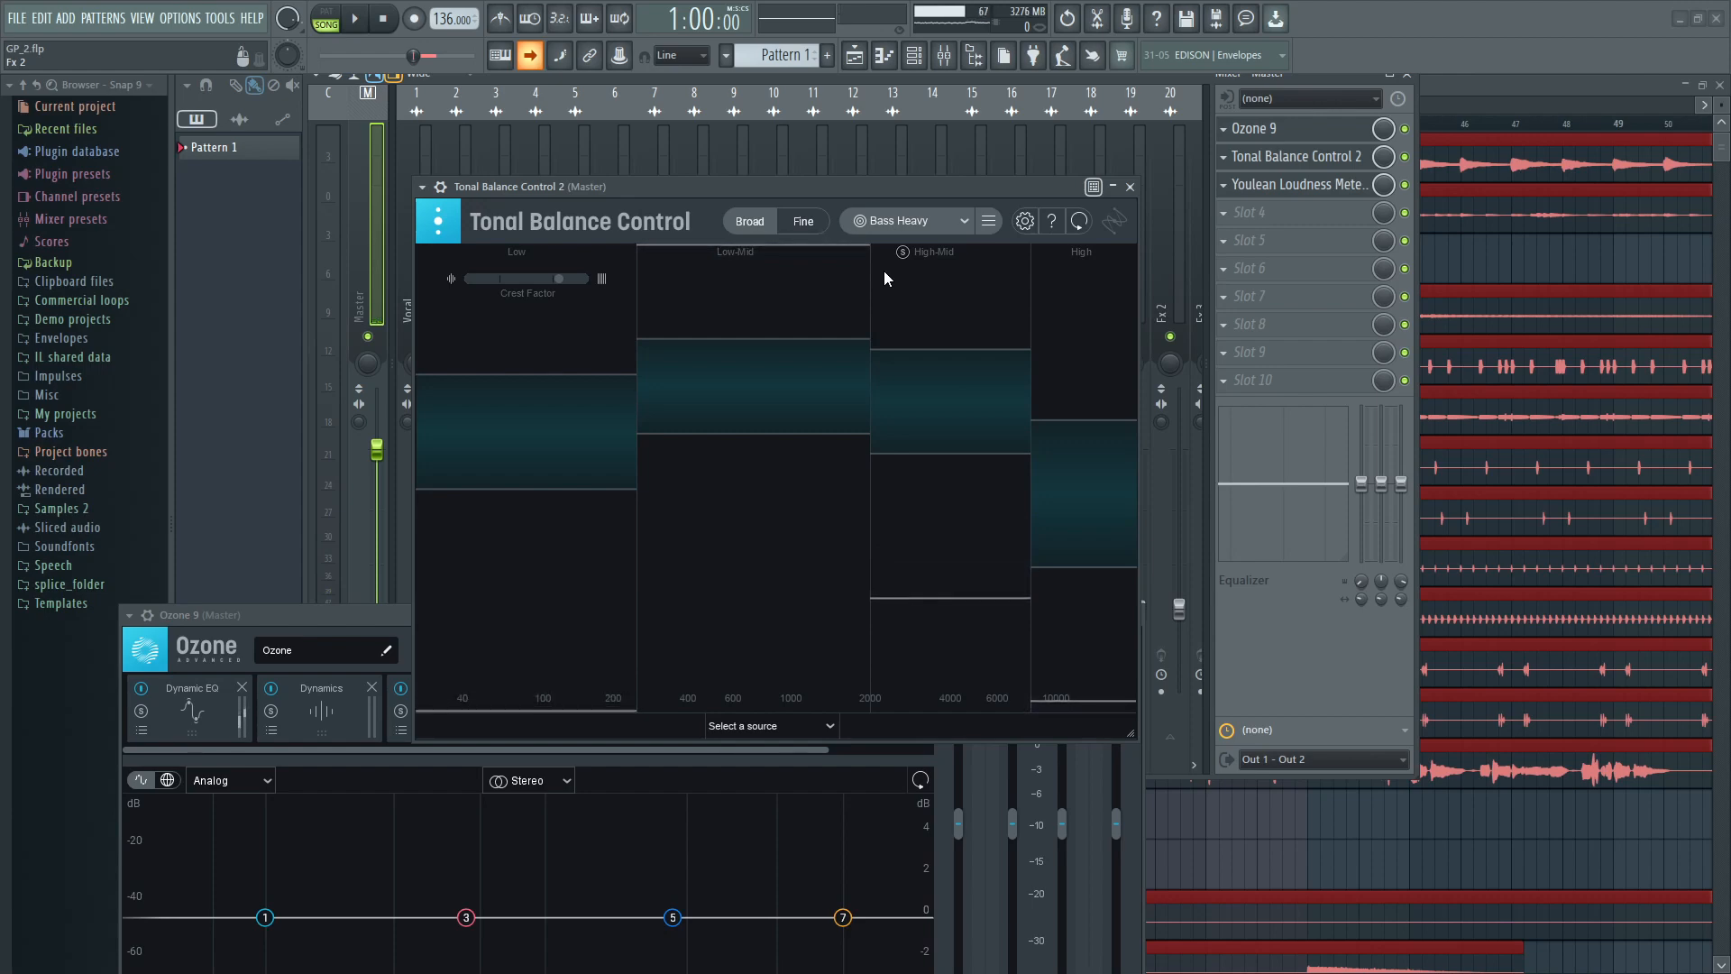
Step: View the Tonal Balance Control options and close them without changes
{"action": "left_click", "coordinate": [1023, 227]}
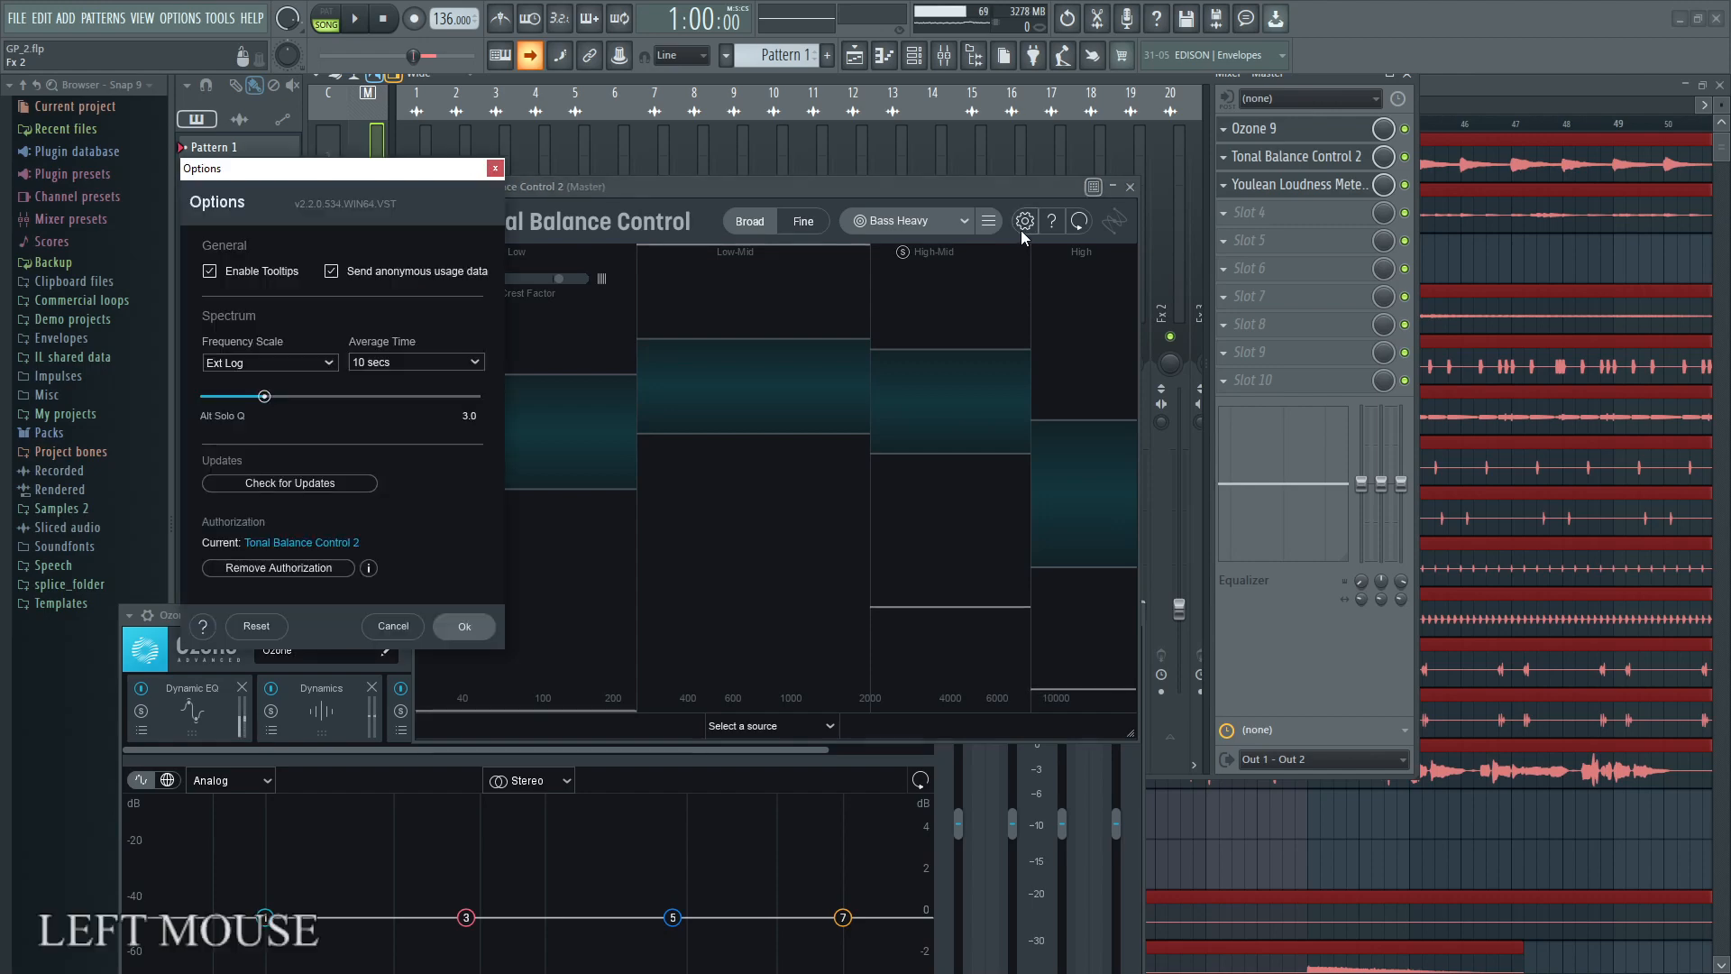
{"action": "left_click", "coordinate": [1084, 243]}
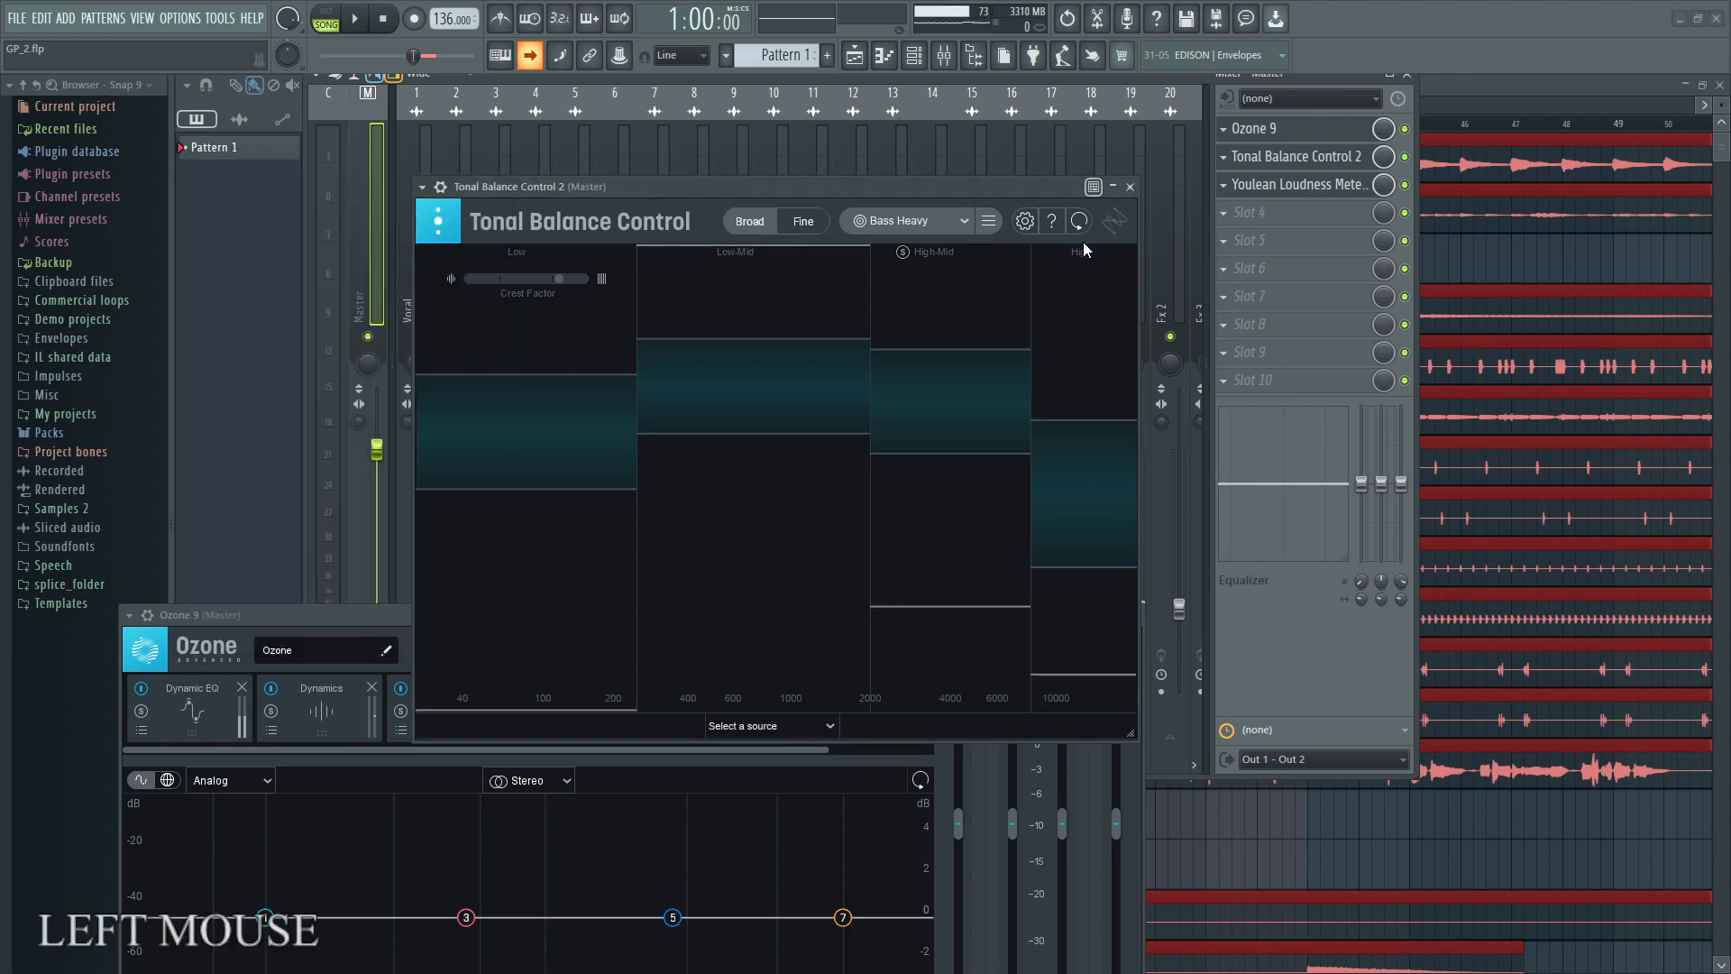
Step: Open the file picker for creating a target curve from an audio file, and close it without choosing one
{"action": "left_click", "coordinate": [988, 222]}
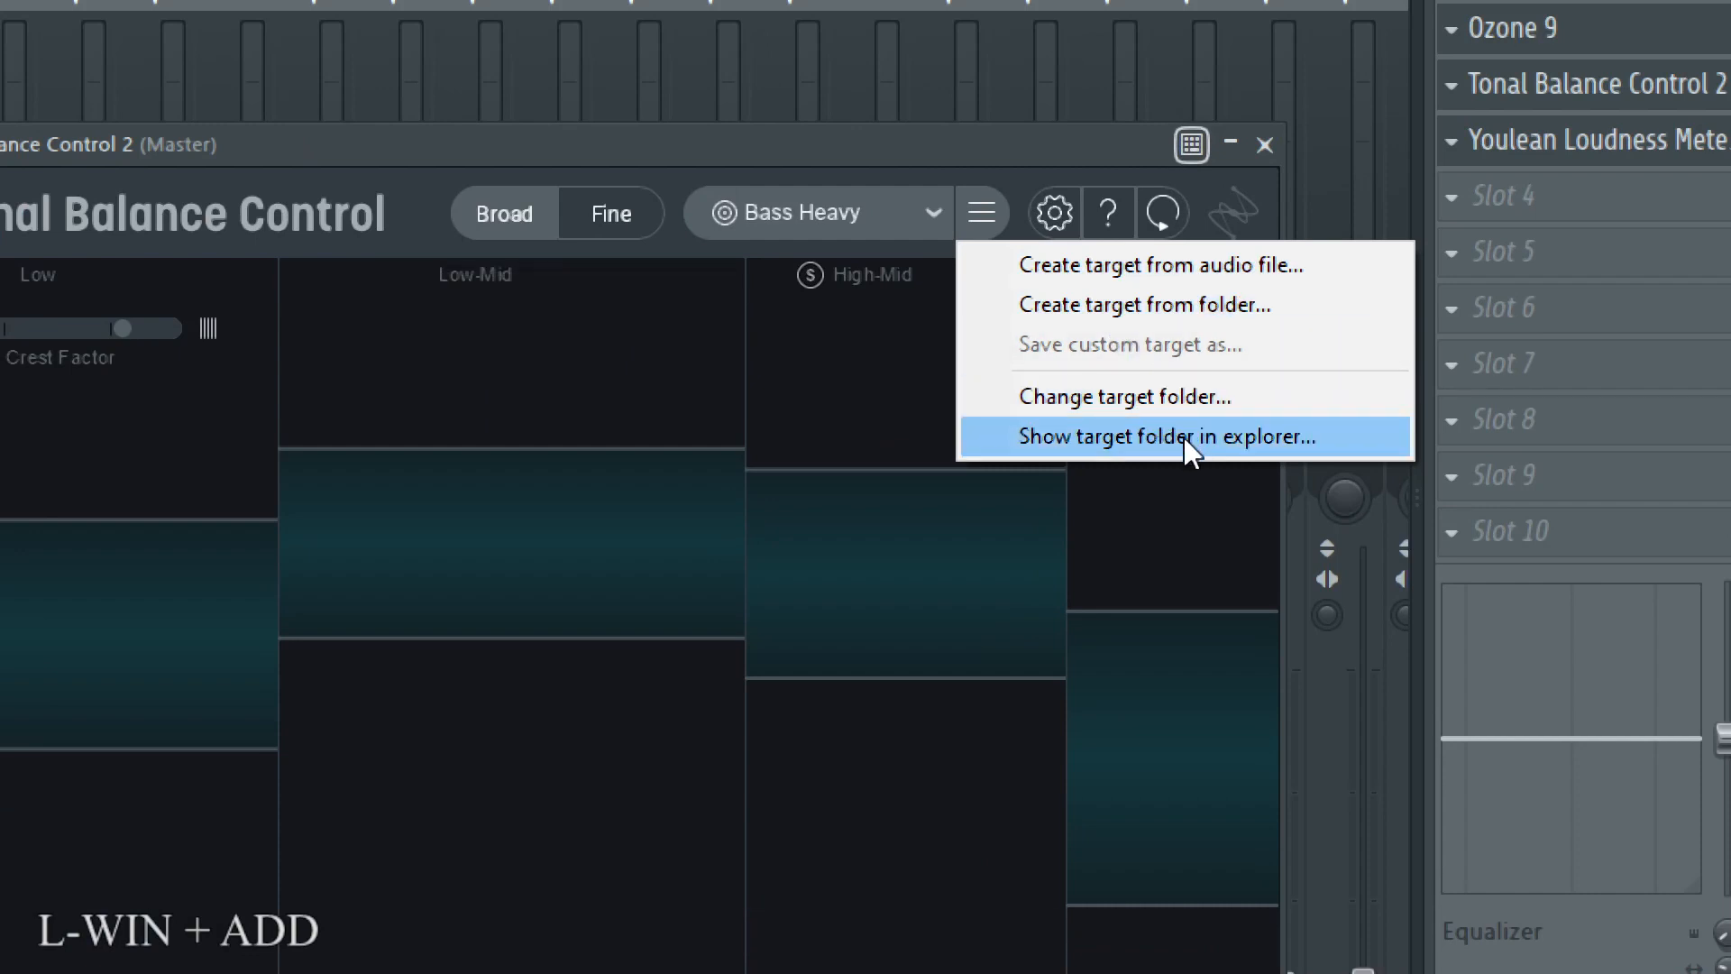
{"action": "left_click", "coordinate": [1205, 269]}
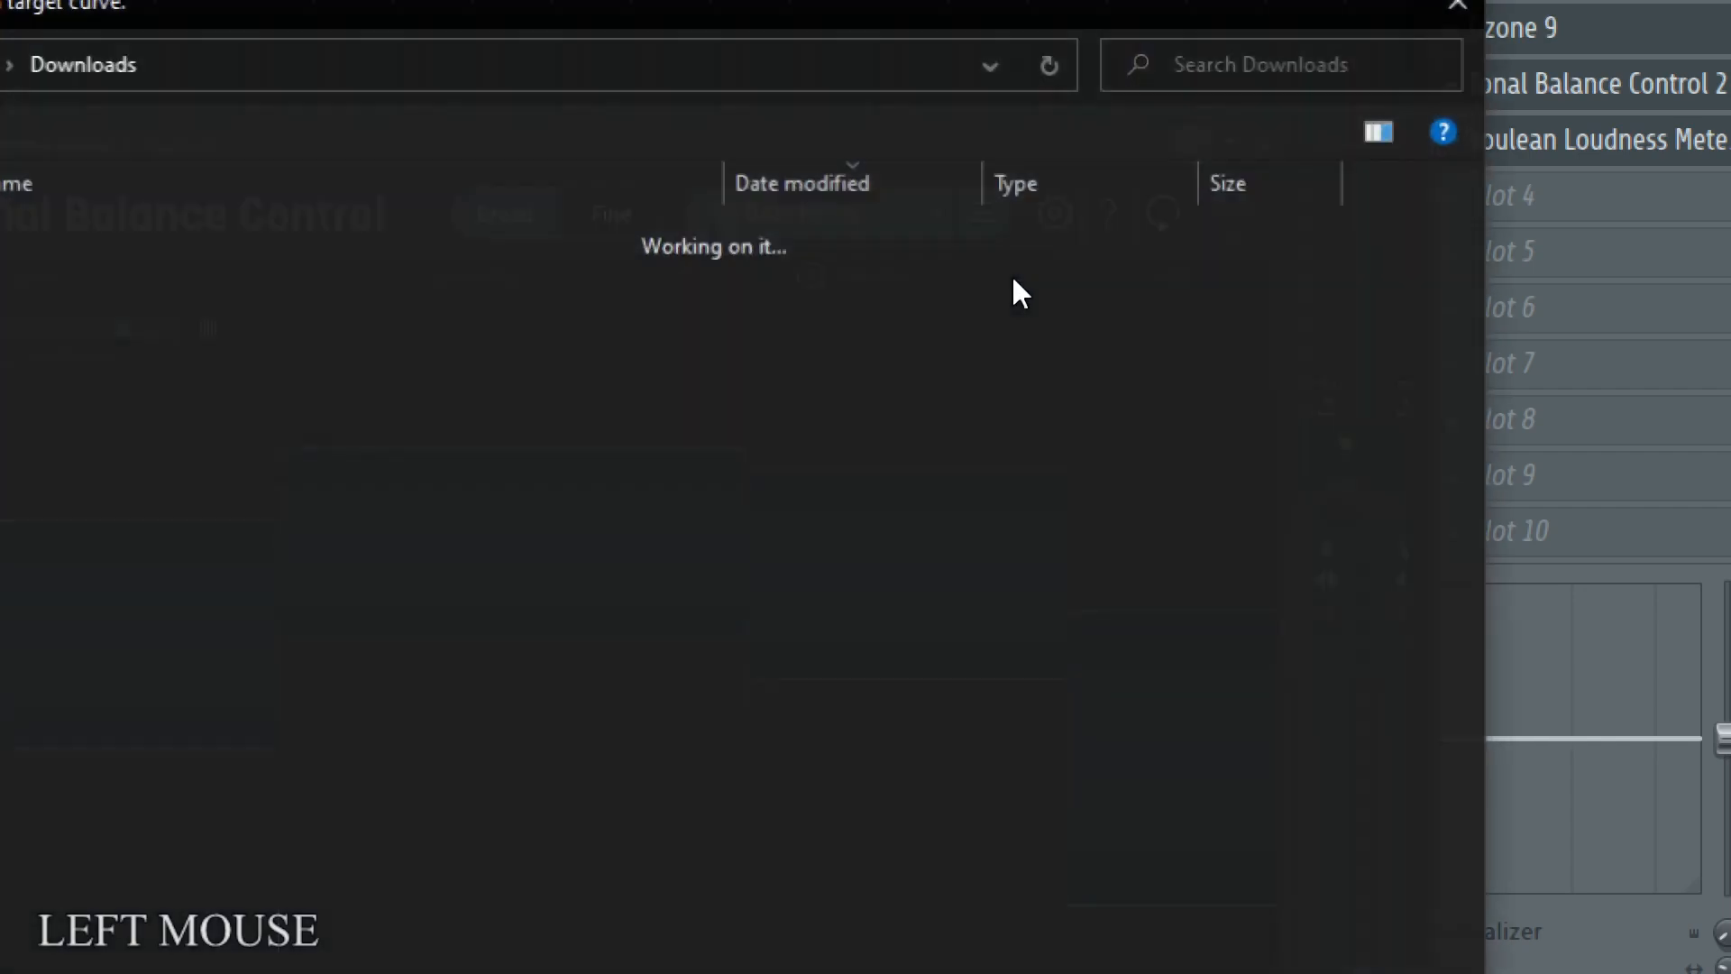
{"action": "key", "text": "super+minus"}
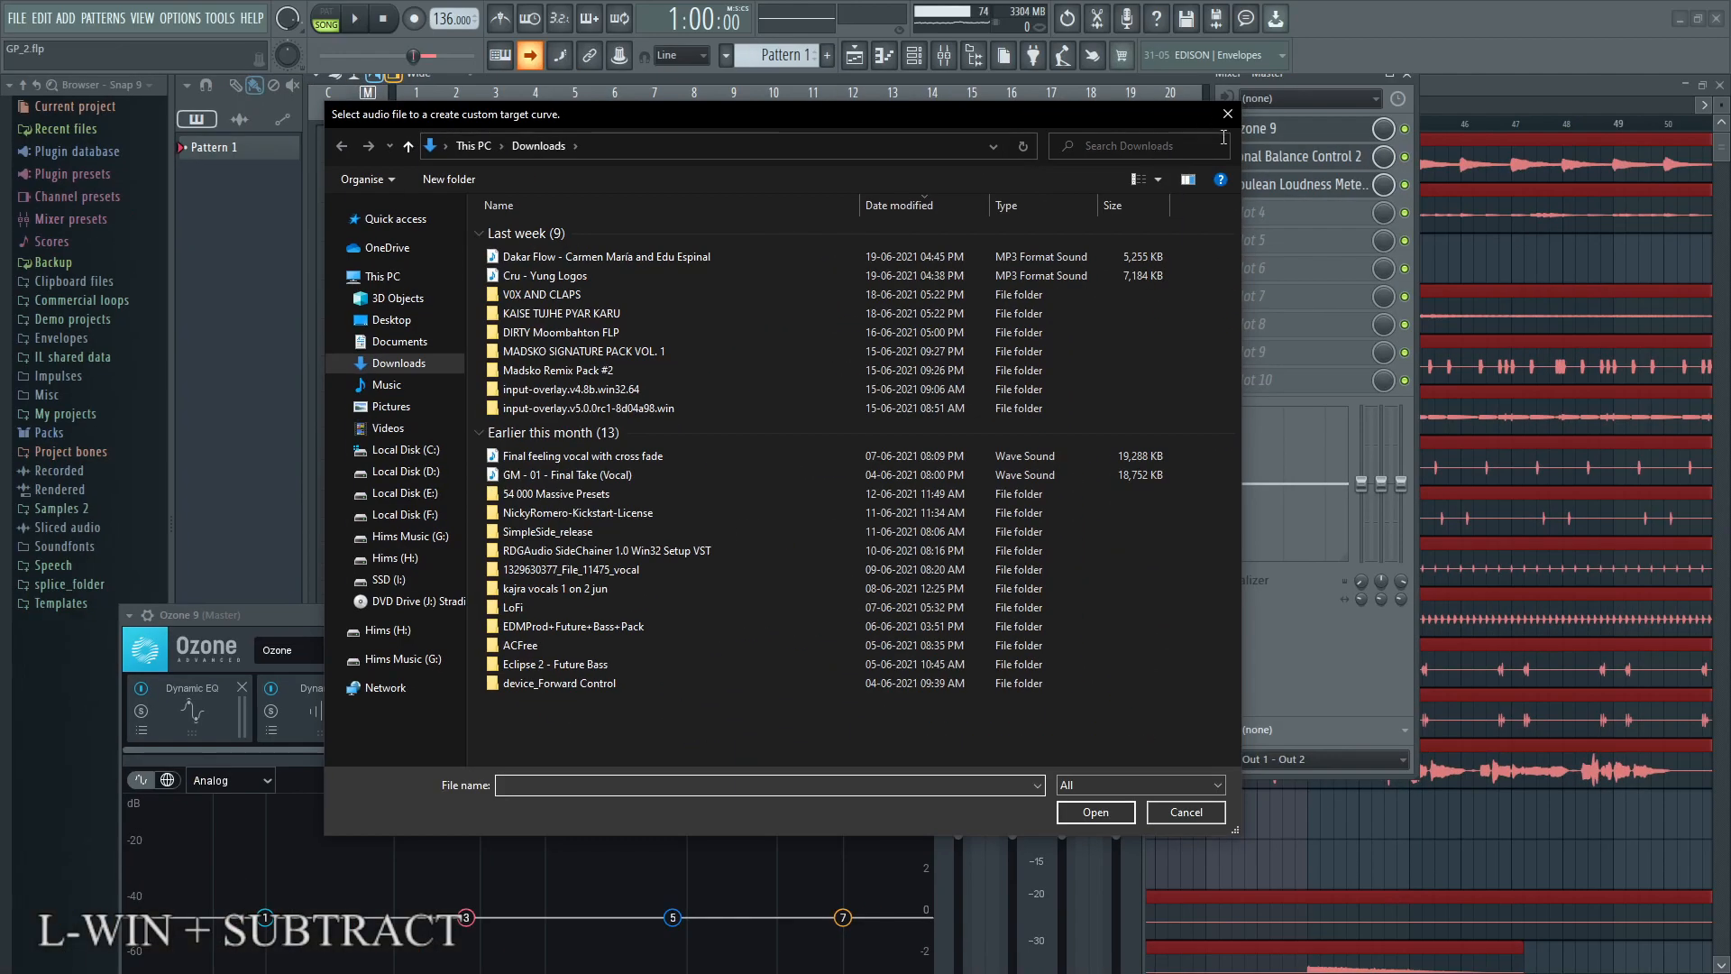
{"action": "left_click", "coordinate": [1373, 54]}
Step: View the target creation and target folder options in Tonal Balance Control and close them without changes
{"action": "key", "text": "super+plus"}
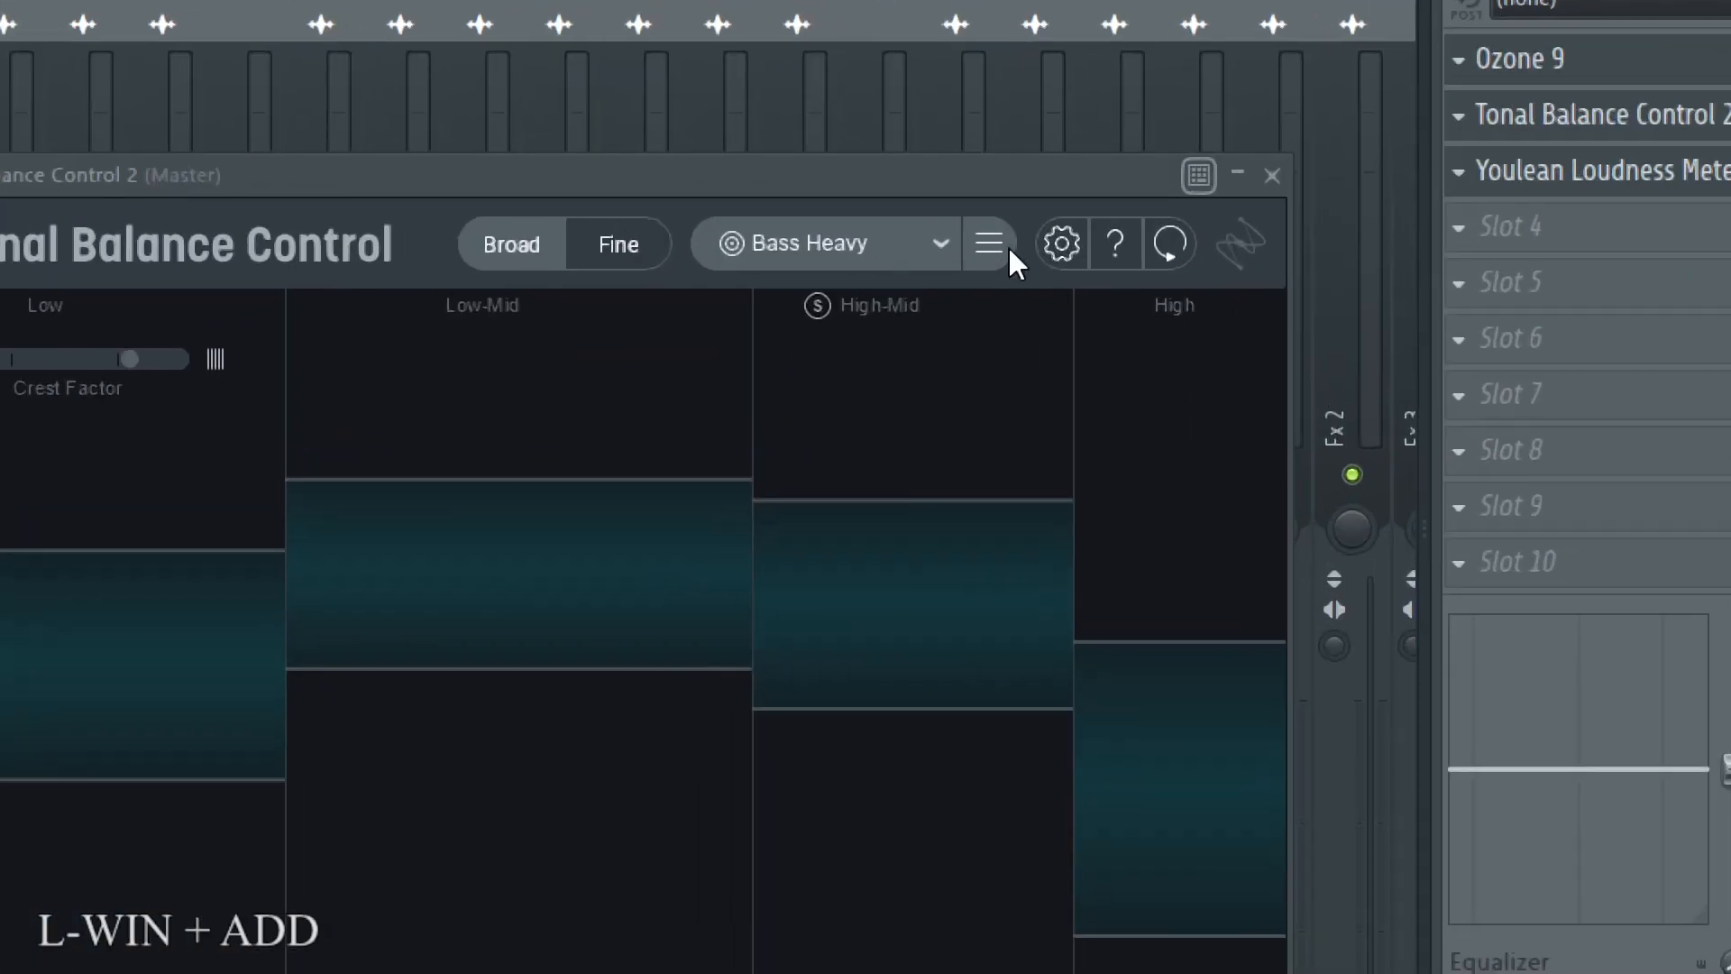
{"action": "left_click", "coordinate": [989, 221]}
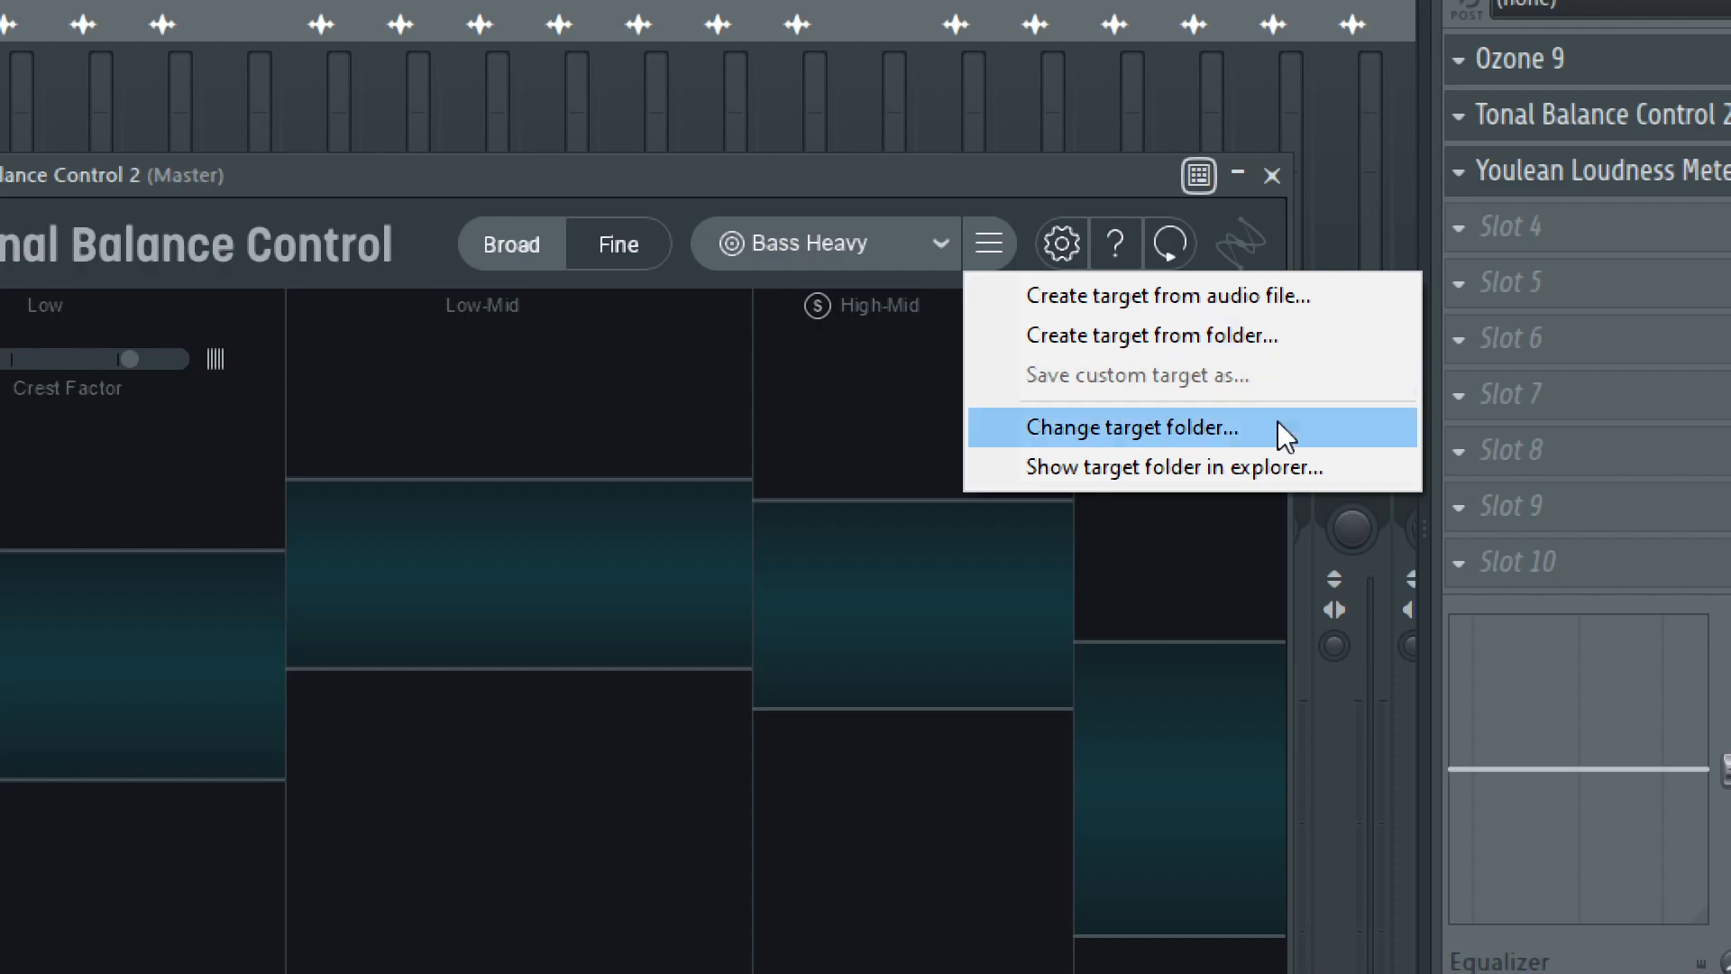
{"action": "left_click", "coordinate": [736, 378]}
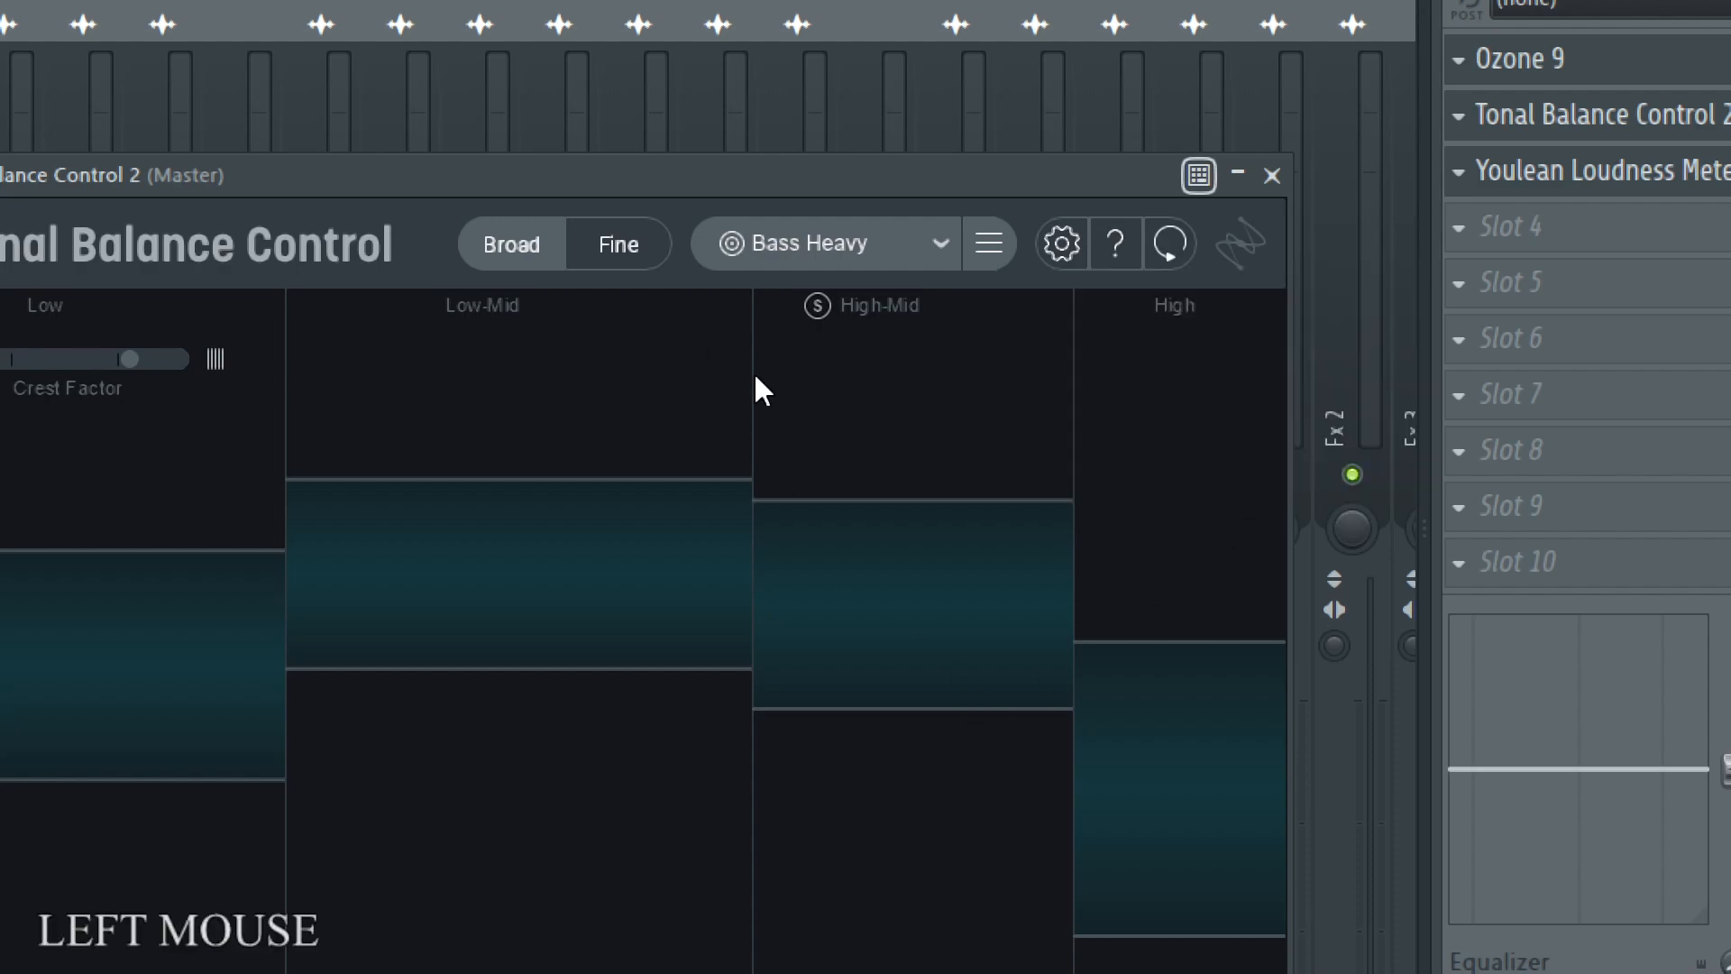
{"action": "key", "text": "super+KP_Subtract"}
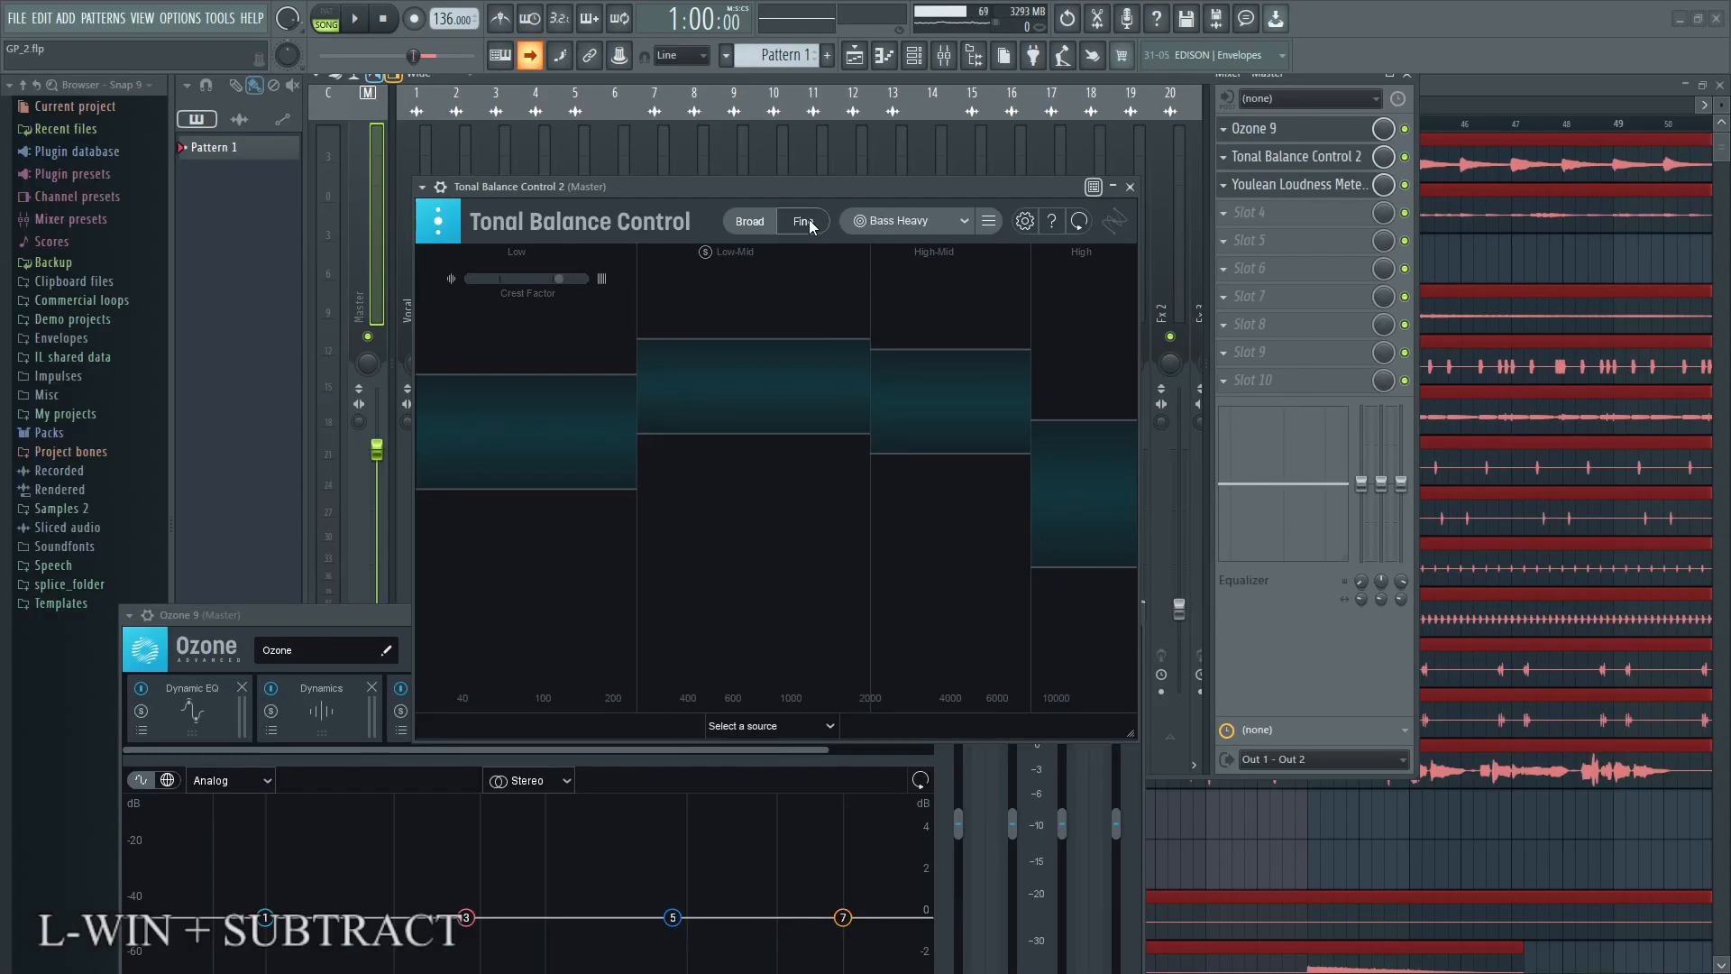
Step: Compare Tonal Balance Control's fine and broad views of the Bass Heavy target, and keep the fine view
{"action": "left_click", "coordinate": [794, 223]}
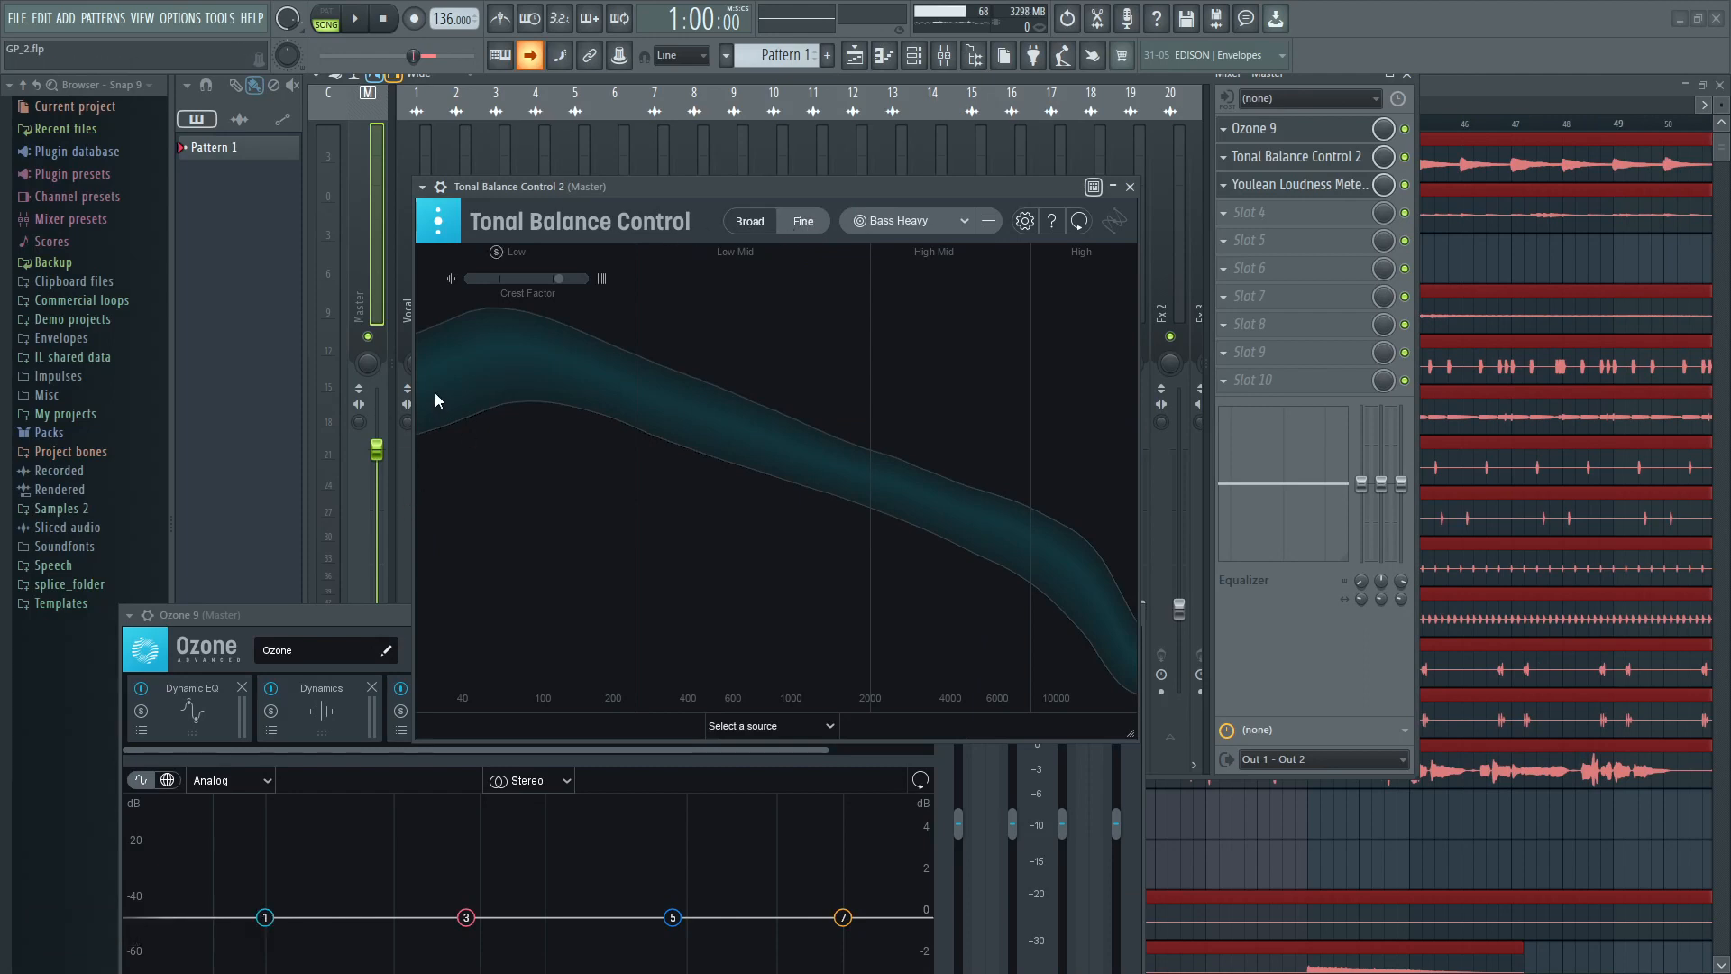
{"action": "left_click", "coordinate": [750, 225]}
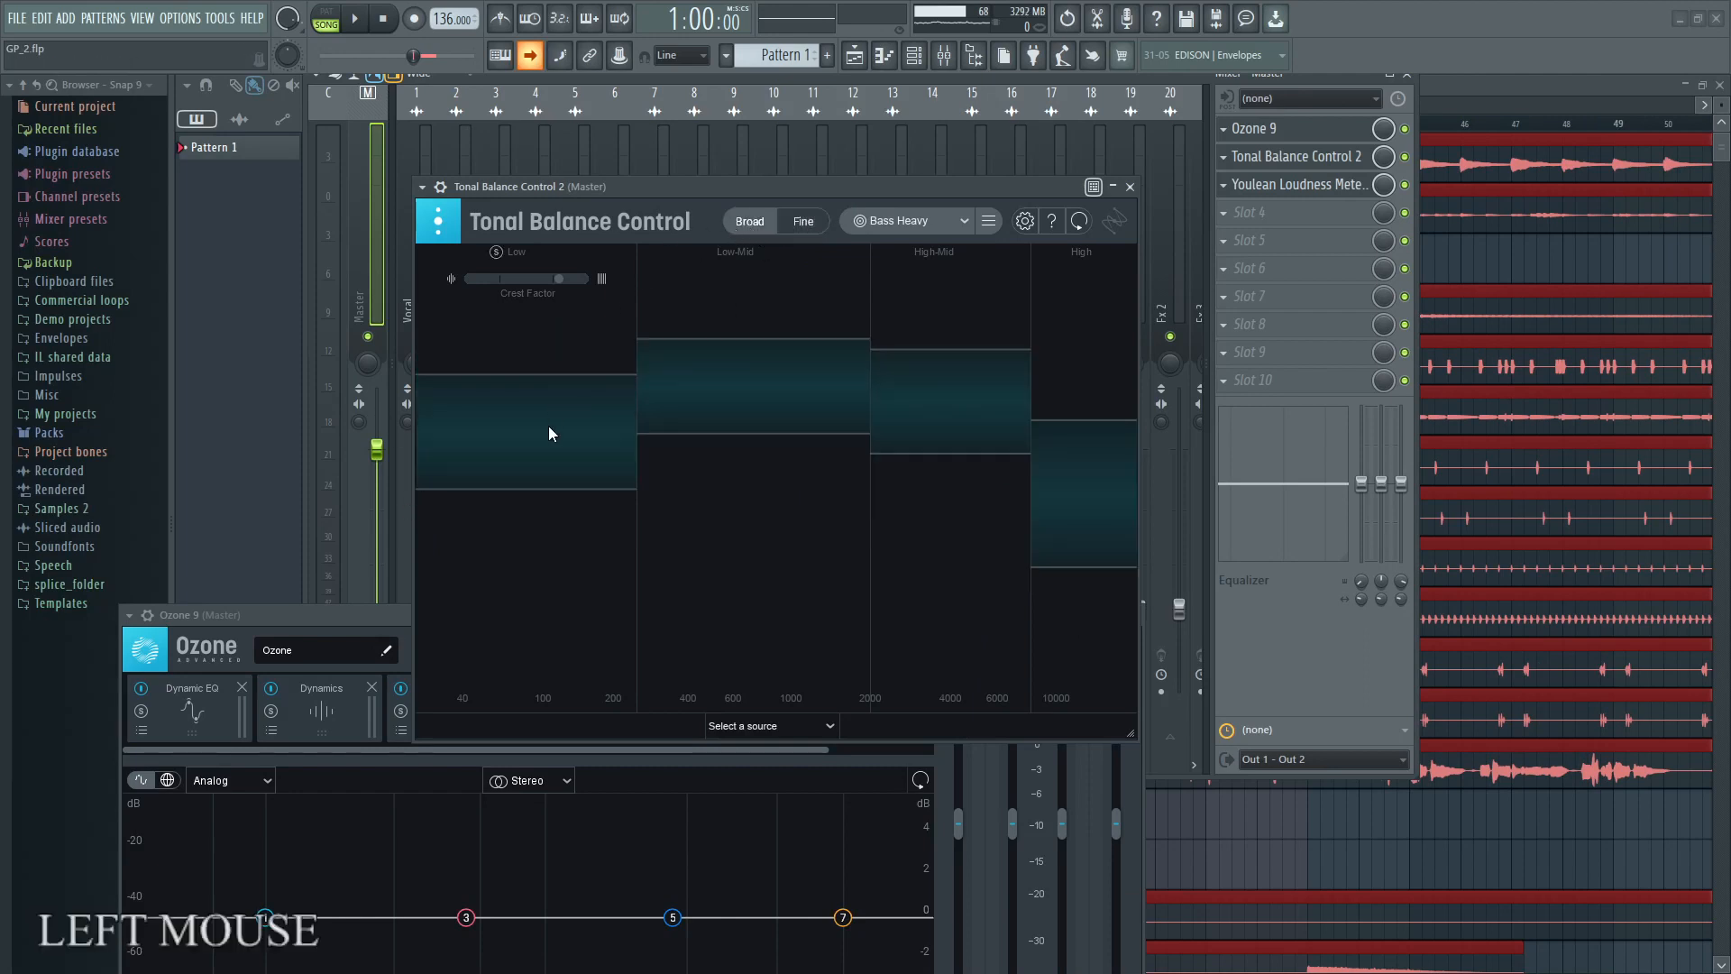
{"action": "left_click", "coordinate": [805, 222]}
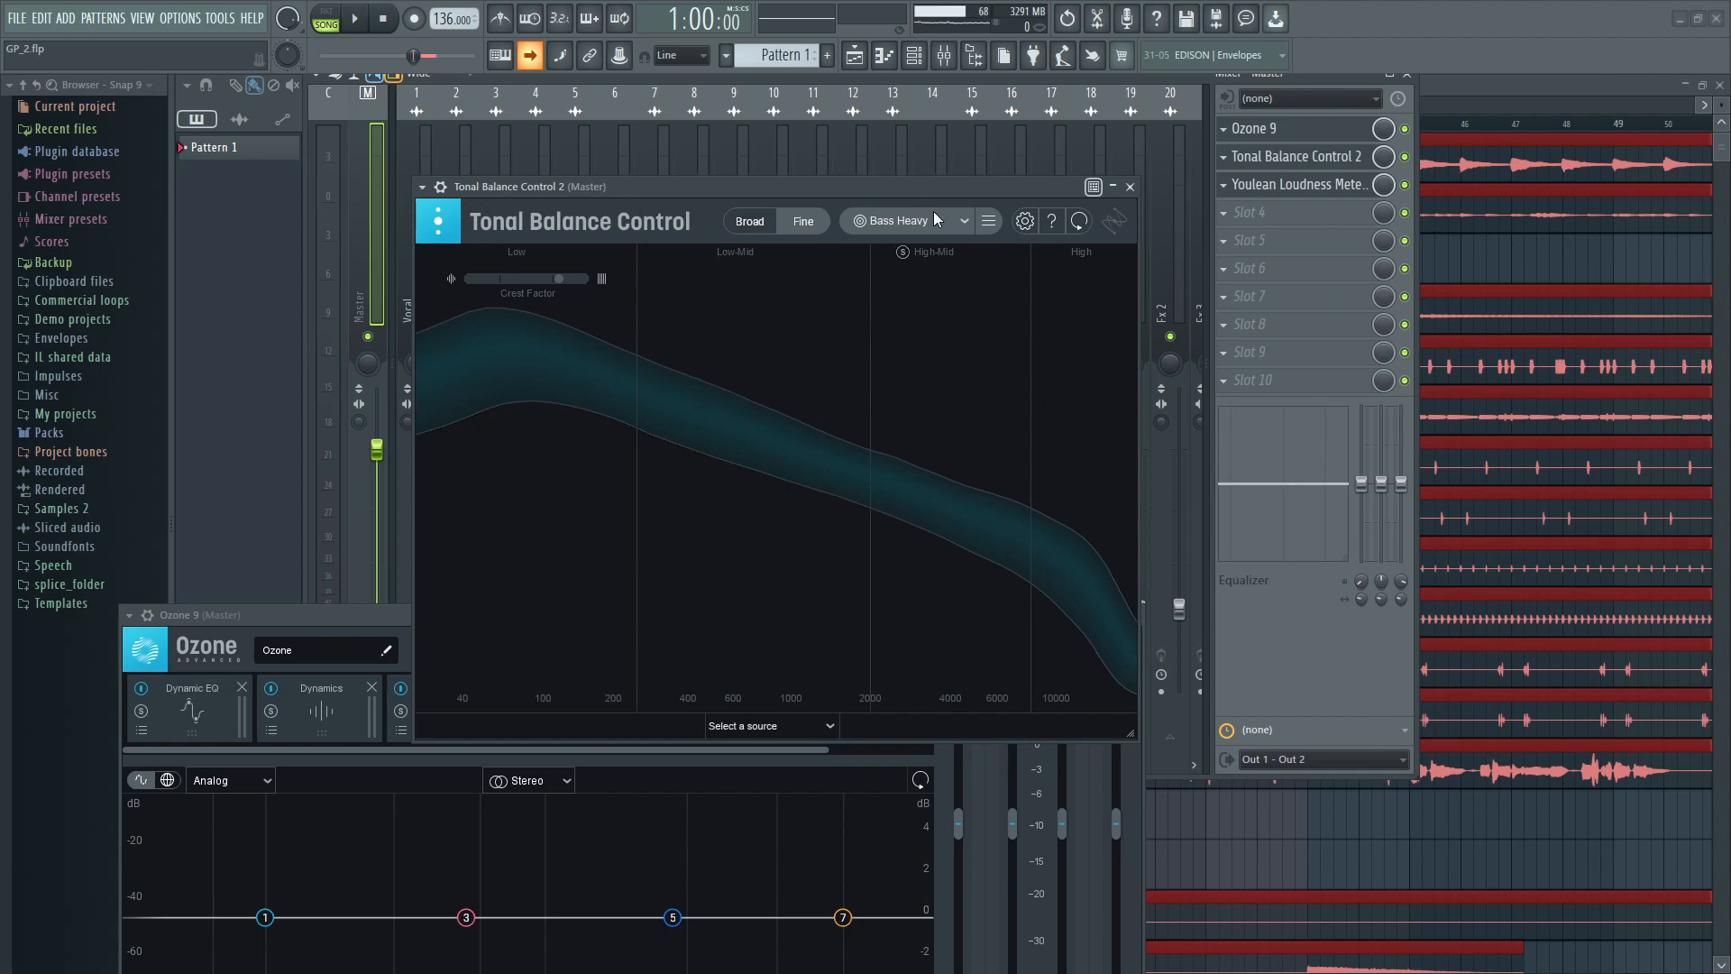
Step: Preview the Country, EDM and Folk target curves in Tonal Balance Control and set the target to EDM
{"action": "left_click", "coordinate": [952, 223]}
{"action": "left_click", "coordinate": [929, 289]}
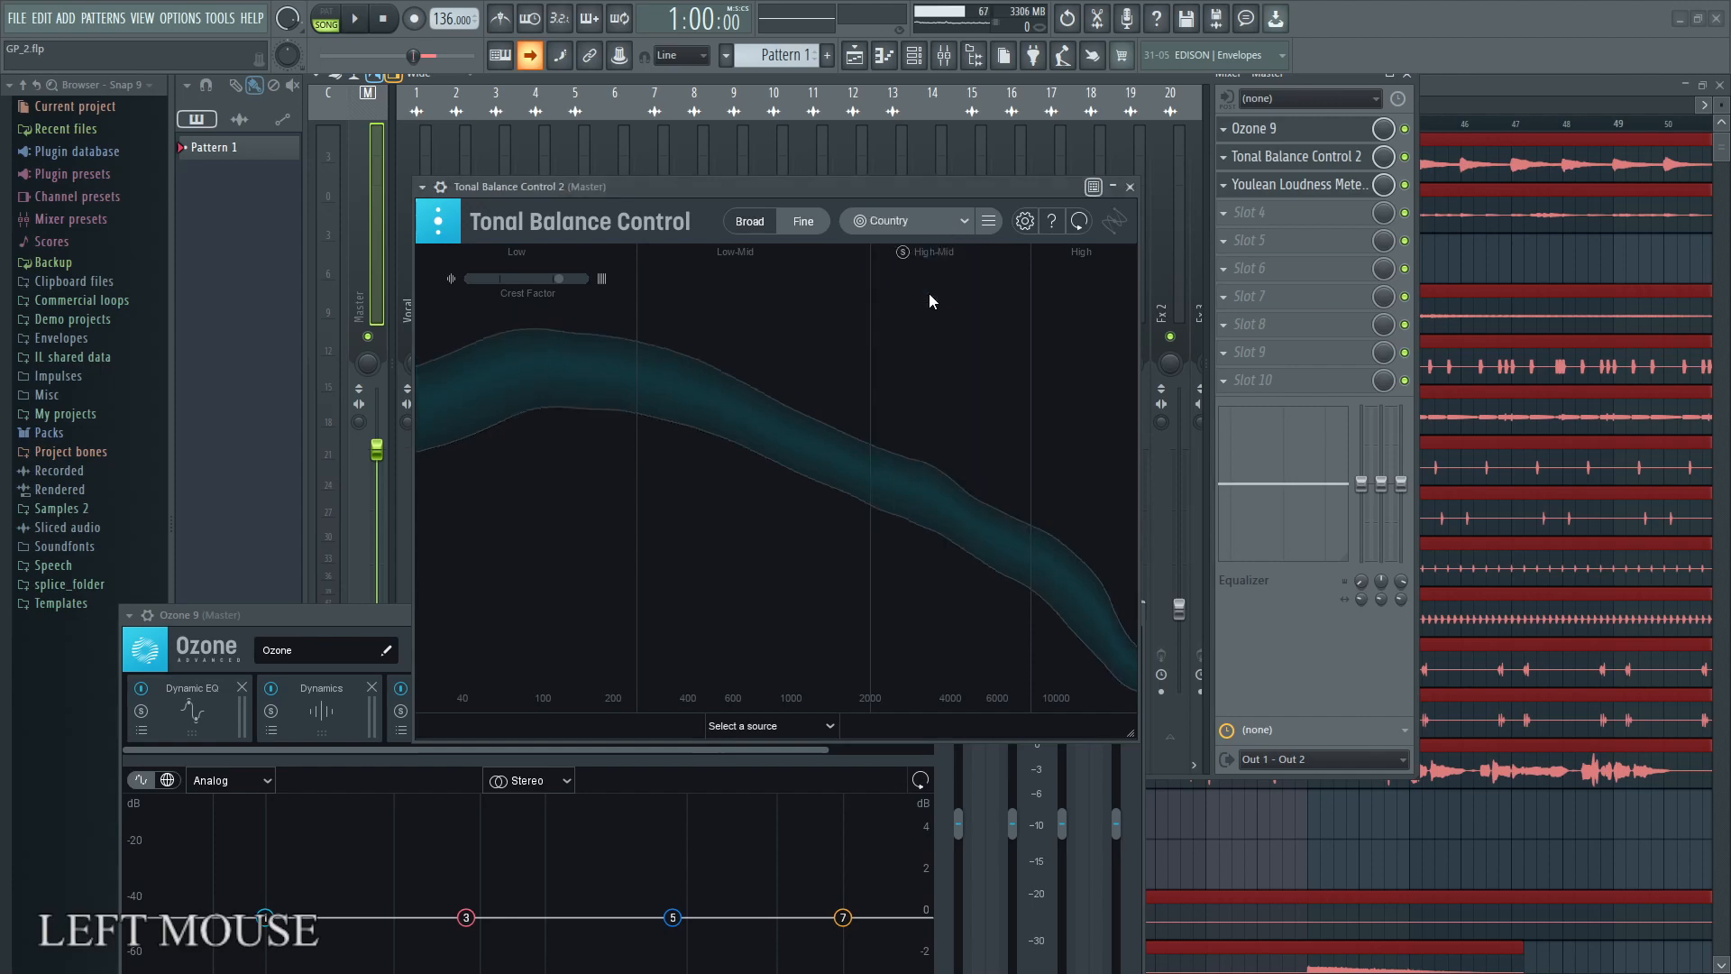
{"action": "left_click", "coordinate": [916, 224]}
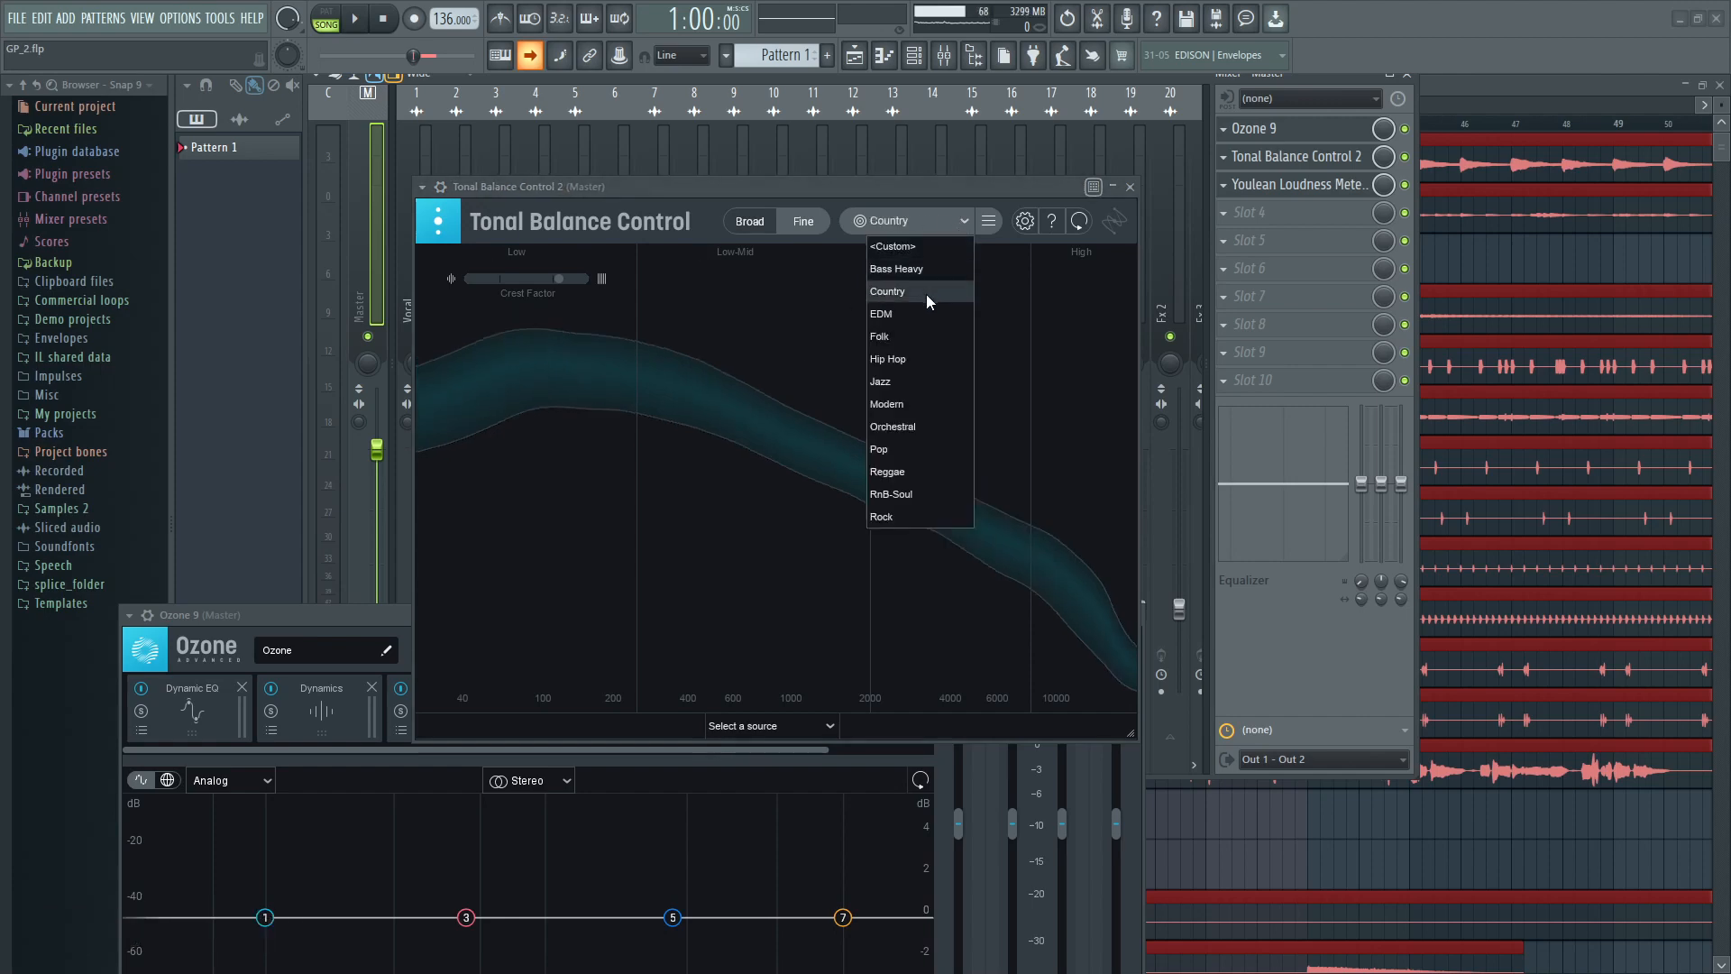
{"action": "left_click", "coordinate": [926, 312]}
{"action": "left_click", "coordinate": [948, 224]}
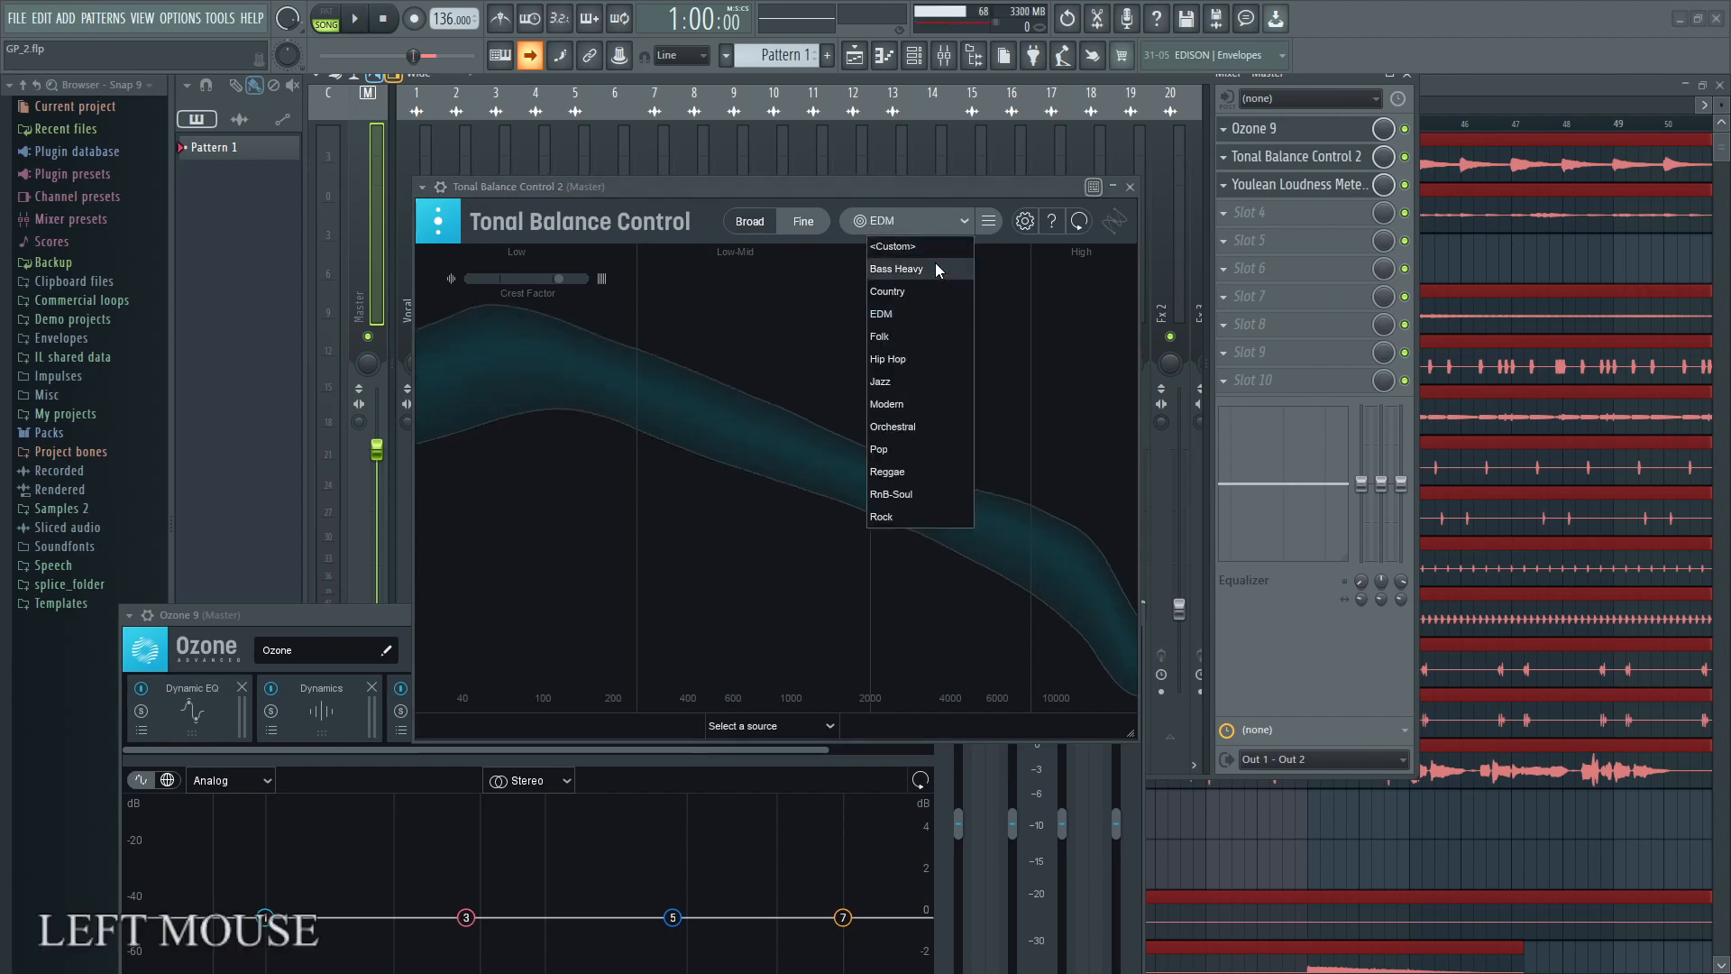
{"action": "left_click", "coordinate": [927, 338]}
{"action": "left_click", "coordinate": [942, 221]}
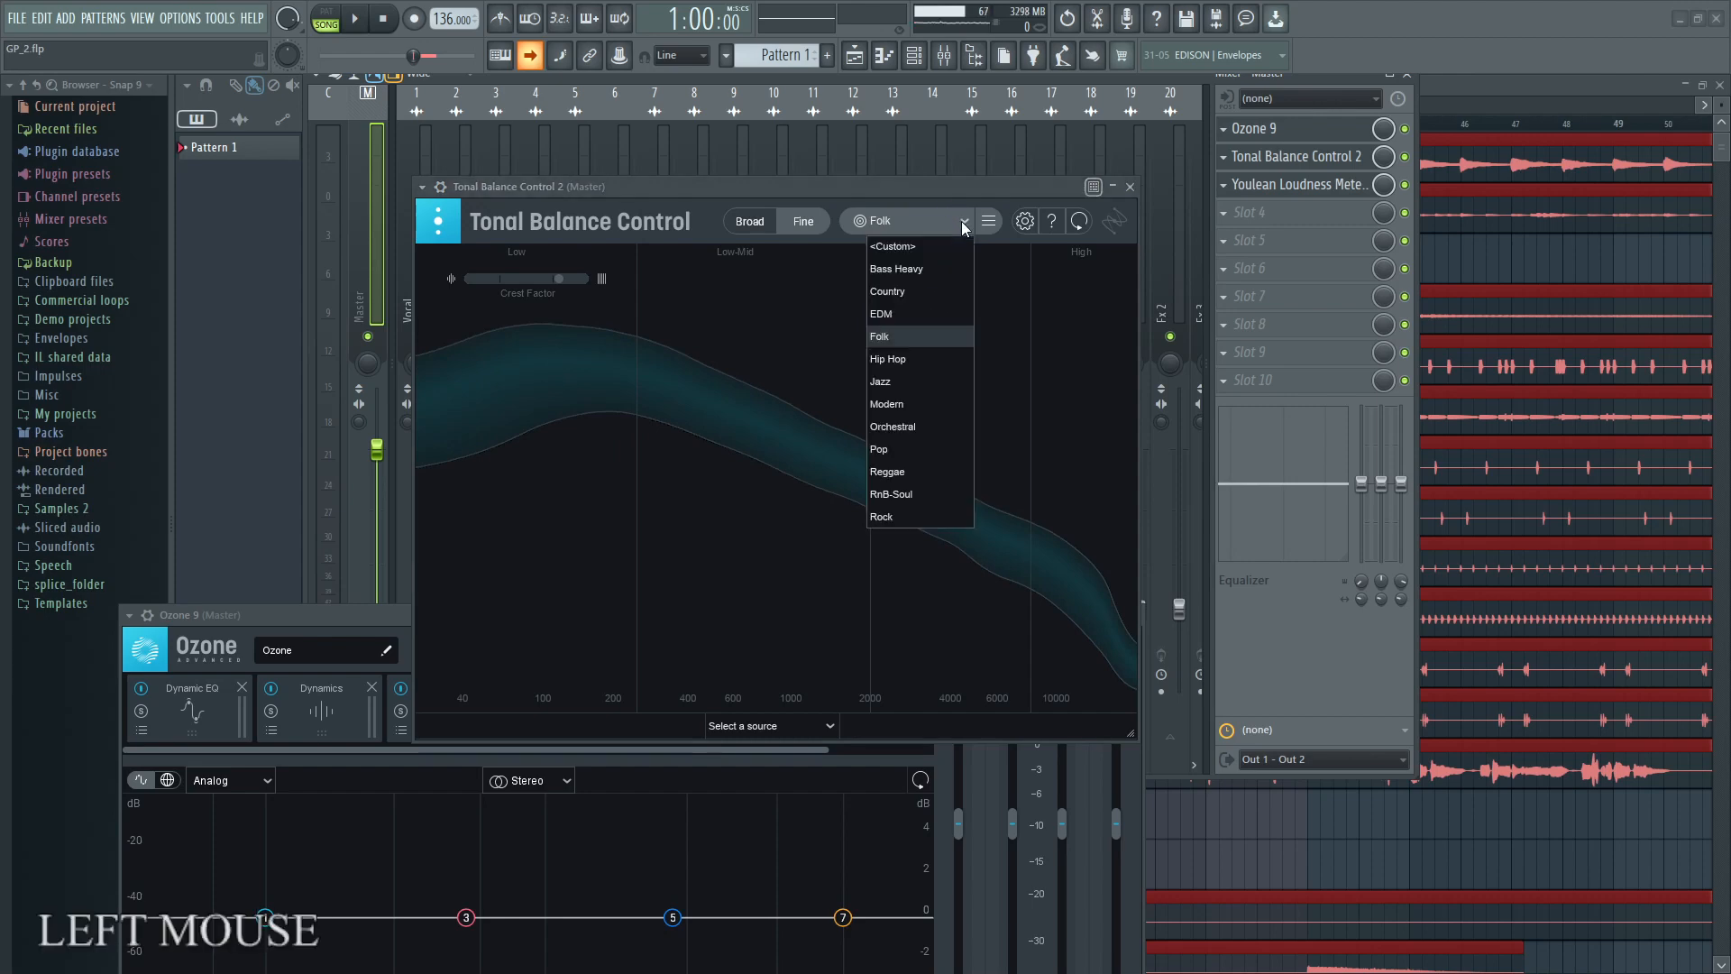
{"action": "left_click", "coordinate": [925, 316]}
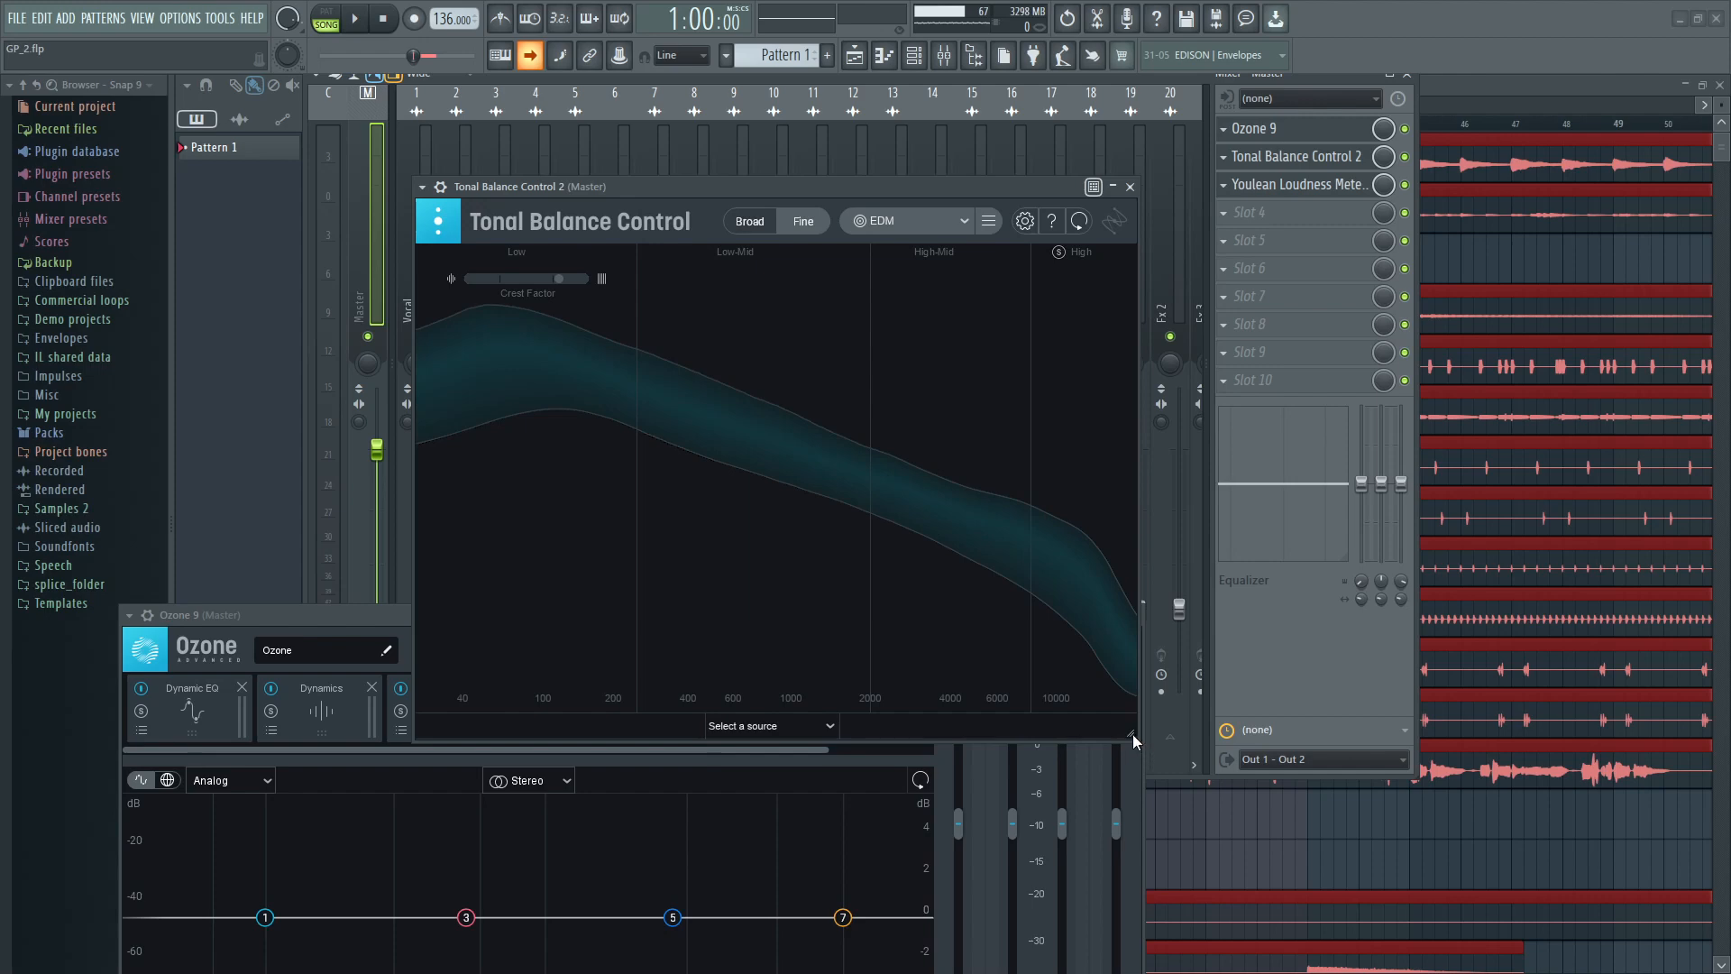
Step: Enlarge the Tonal Balance Control window, play the song to compare its curve with the EDM target, and stop playback
{"action": "left_click_drag", "start_coordinate": [1132, 734], "coordinate": [1253, 788]}
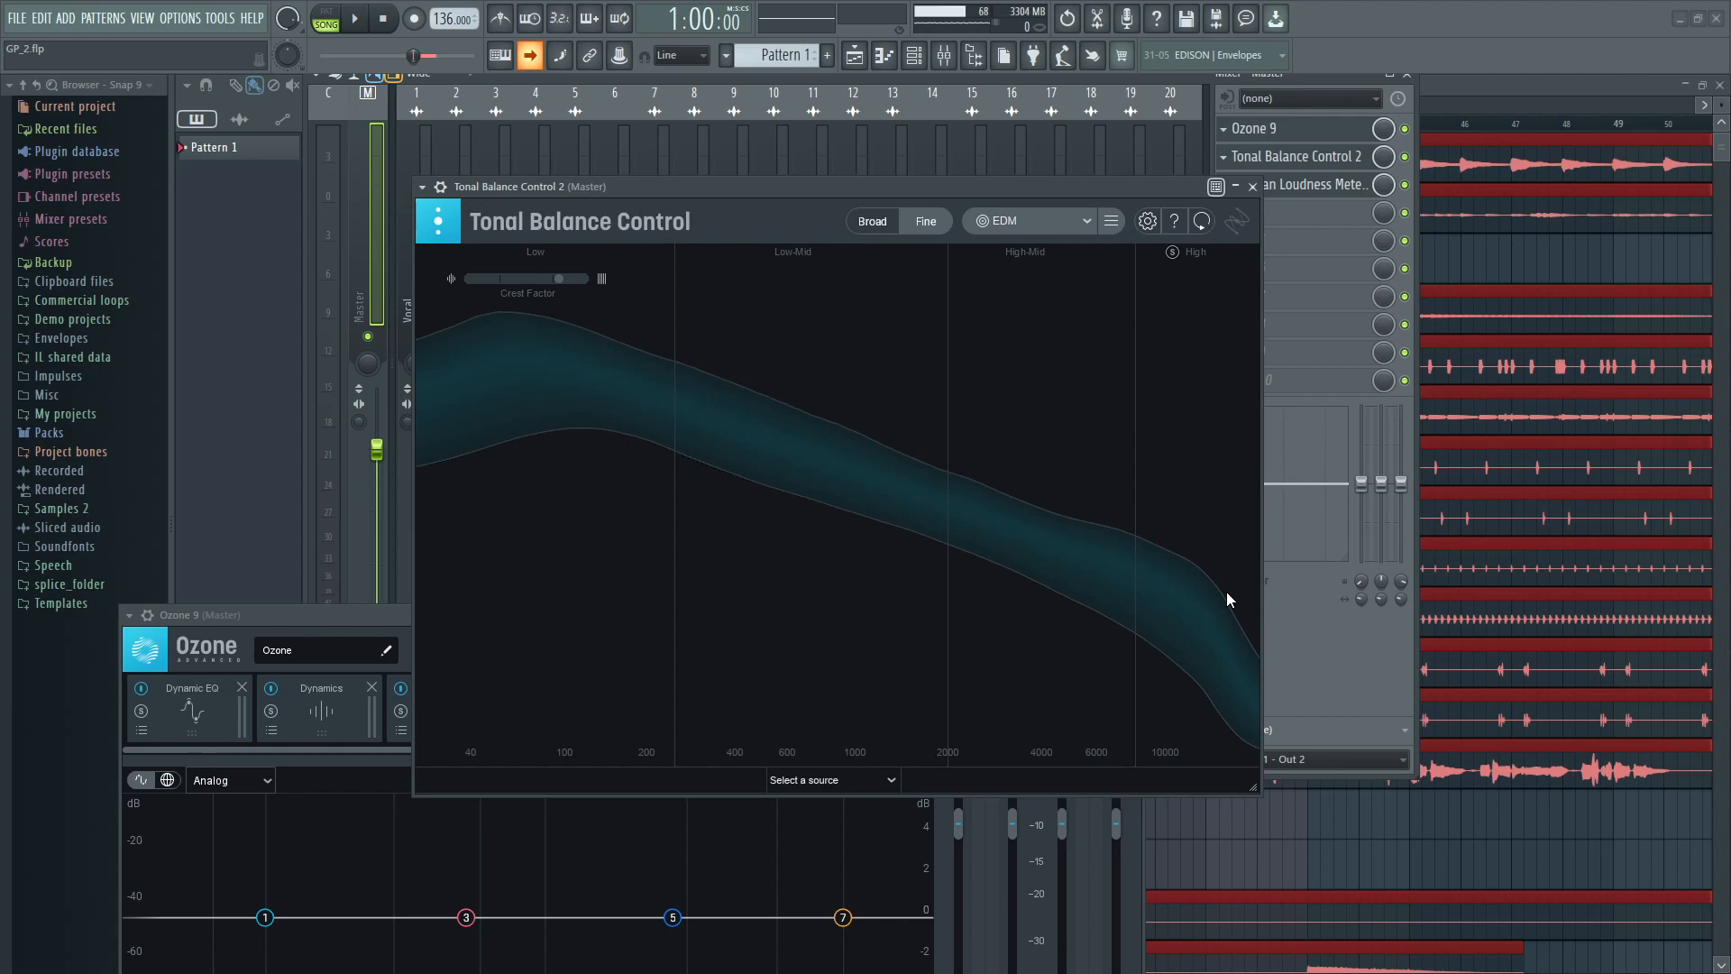
{"action": "left_click", "coordinate": [354, 18]}
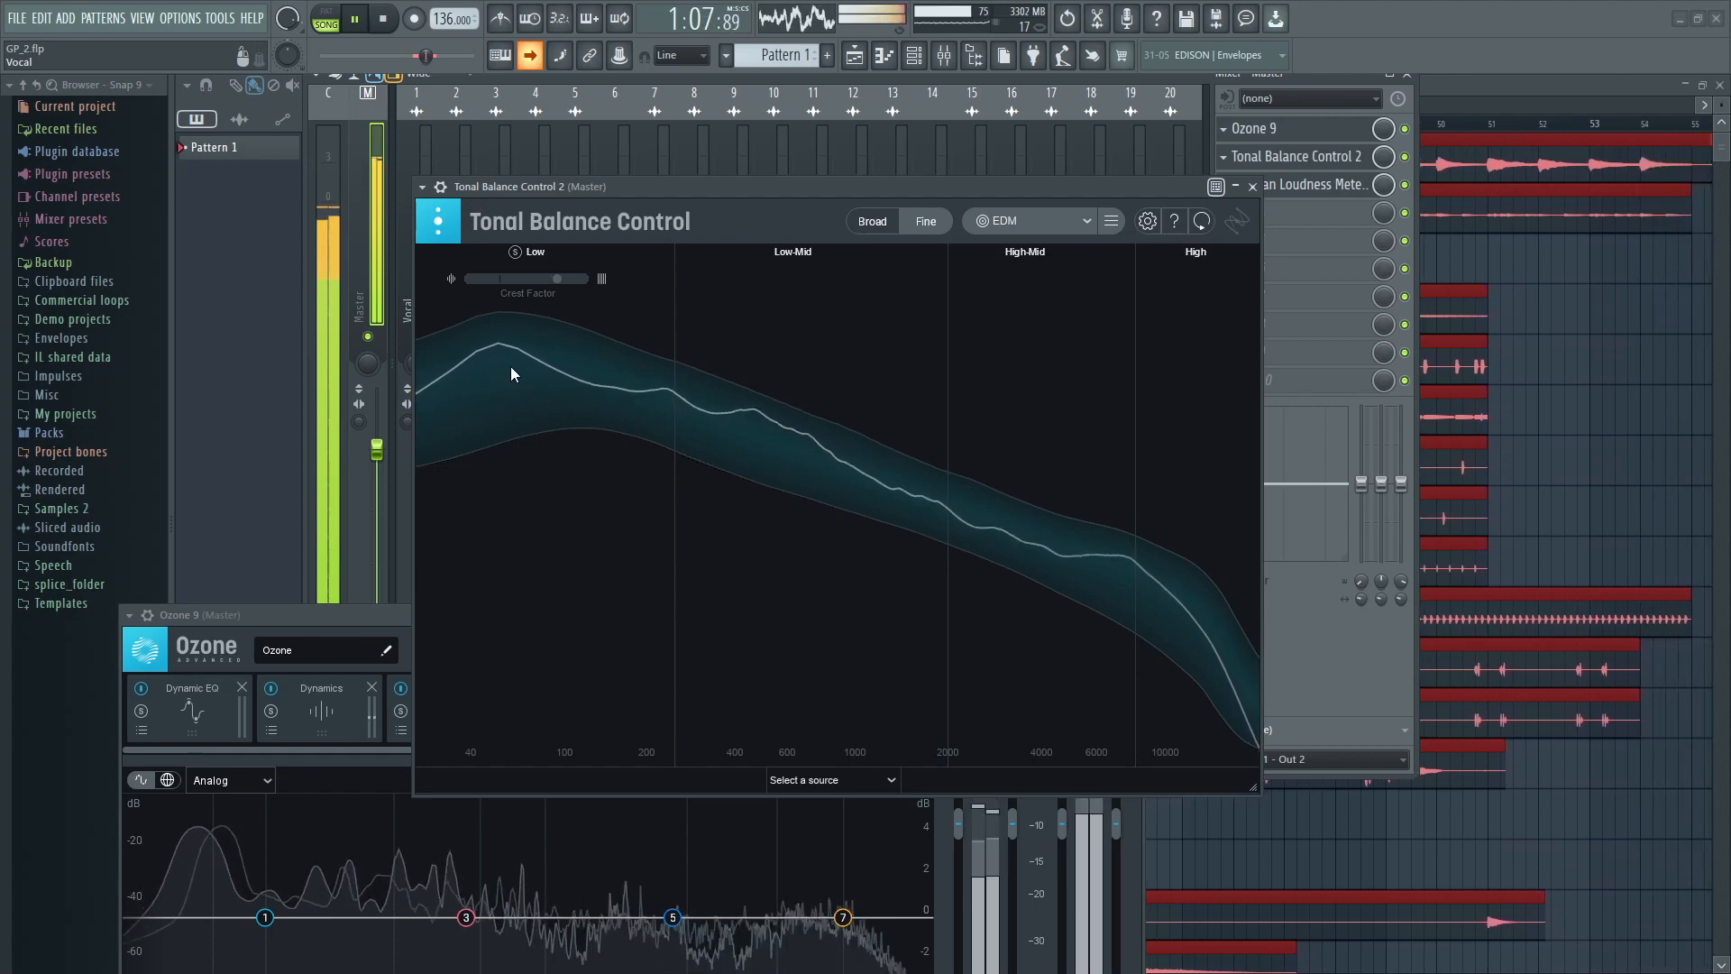
{"action": "key", "text": "super+KP_Add"}
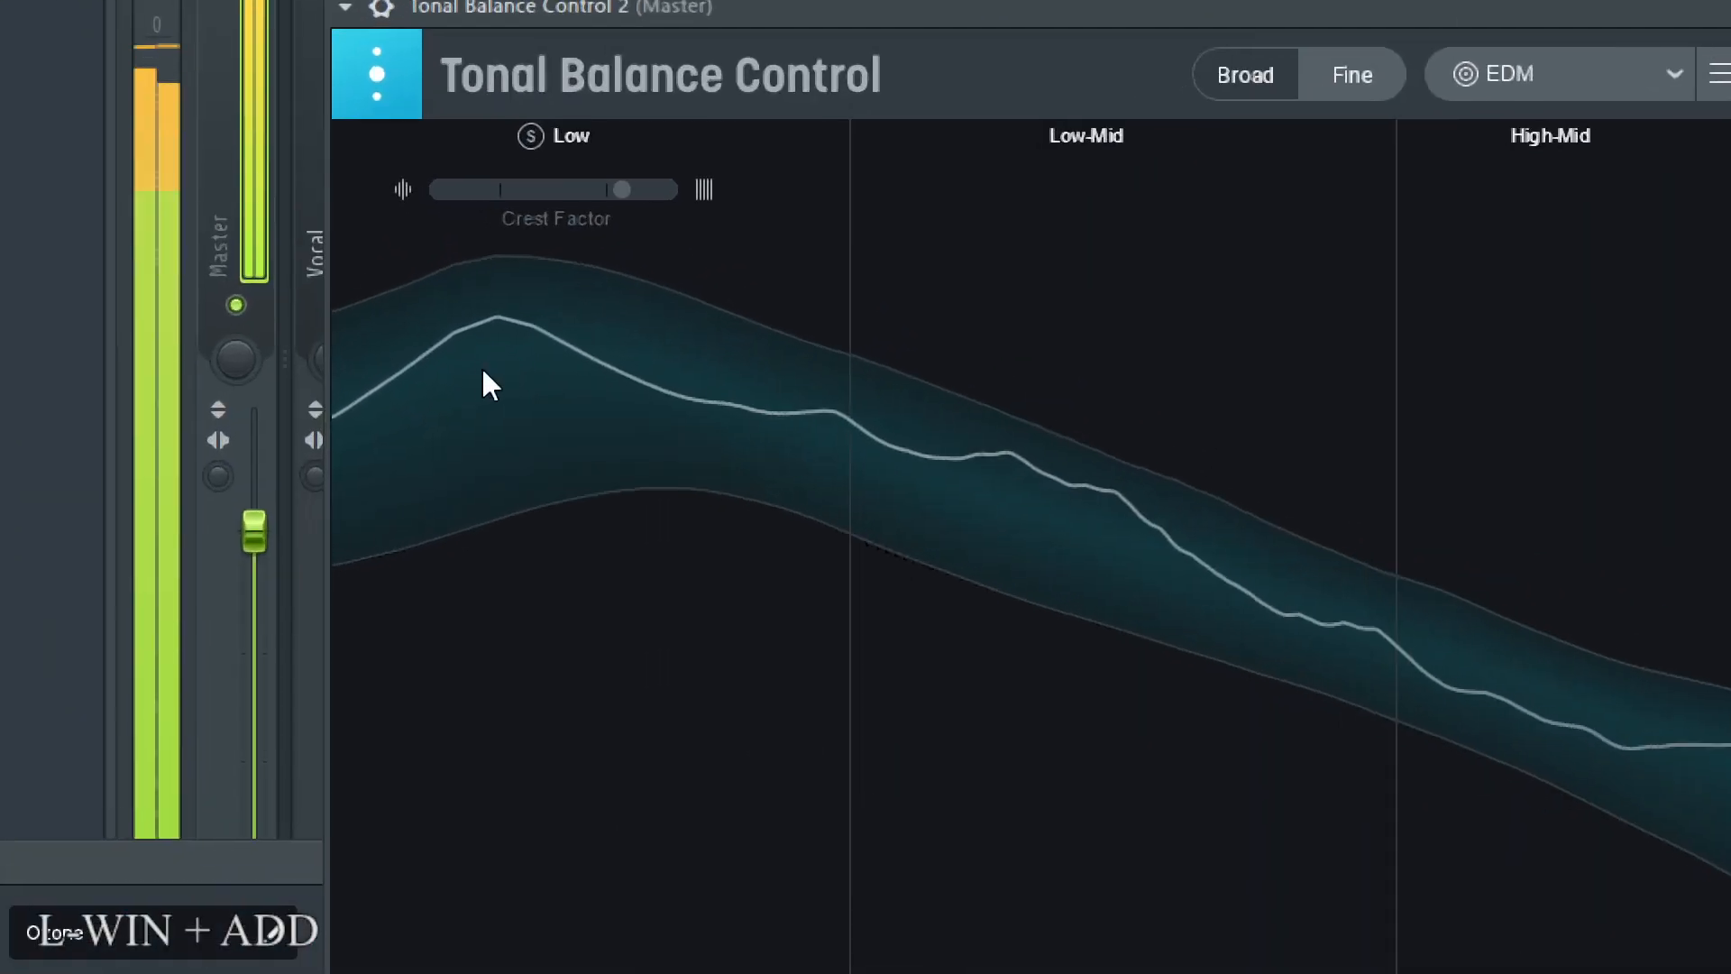
{"action": "key", "text": "super+KP_Subtract"}
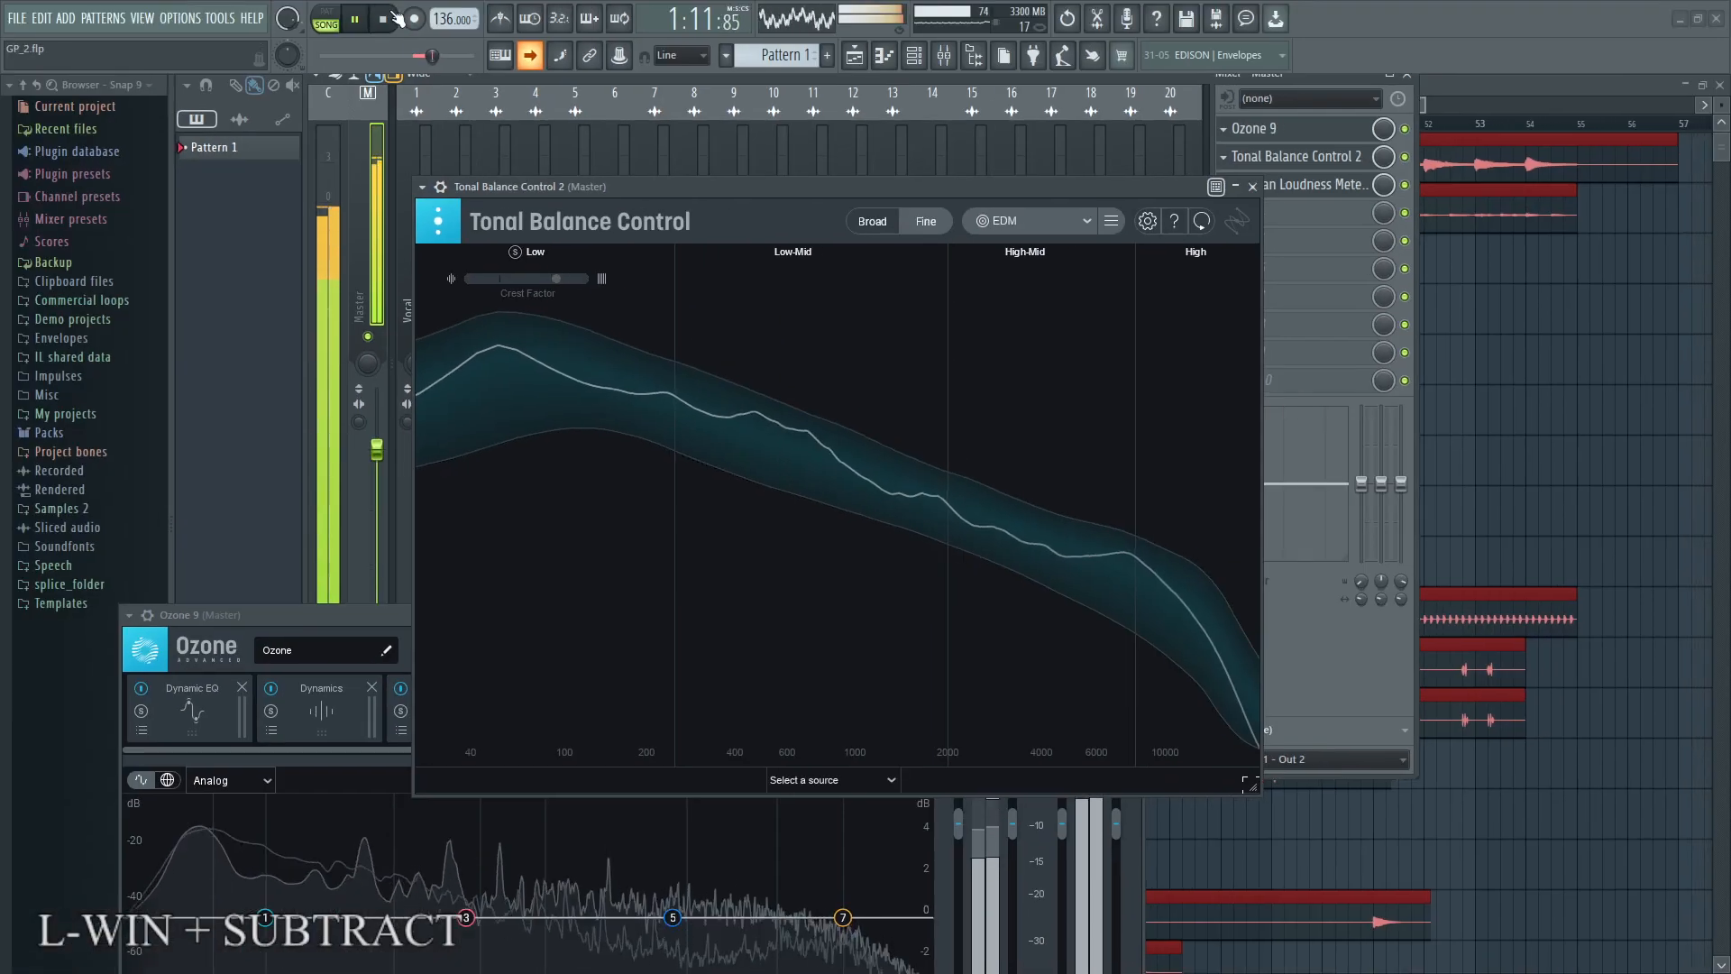
{"action": "left_click", "coordinate": [382, 19]}
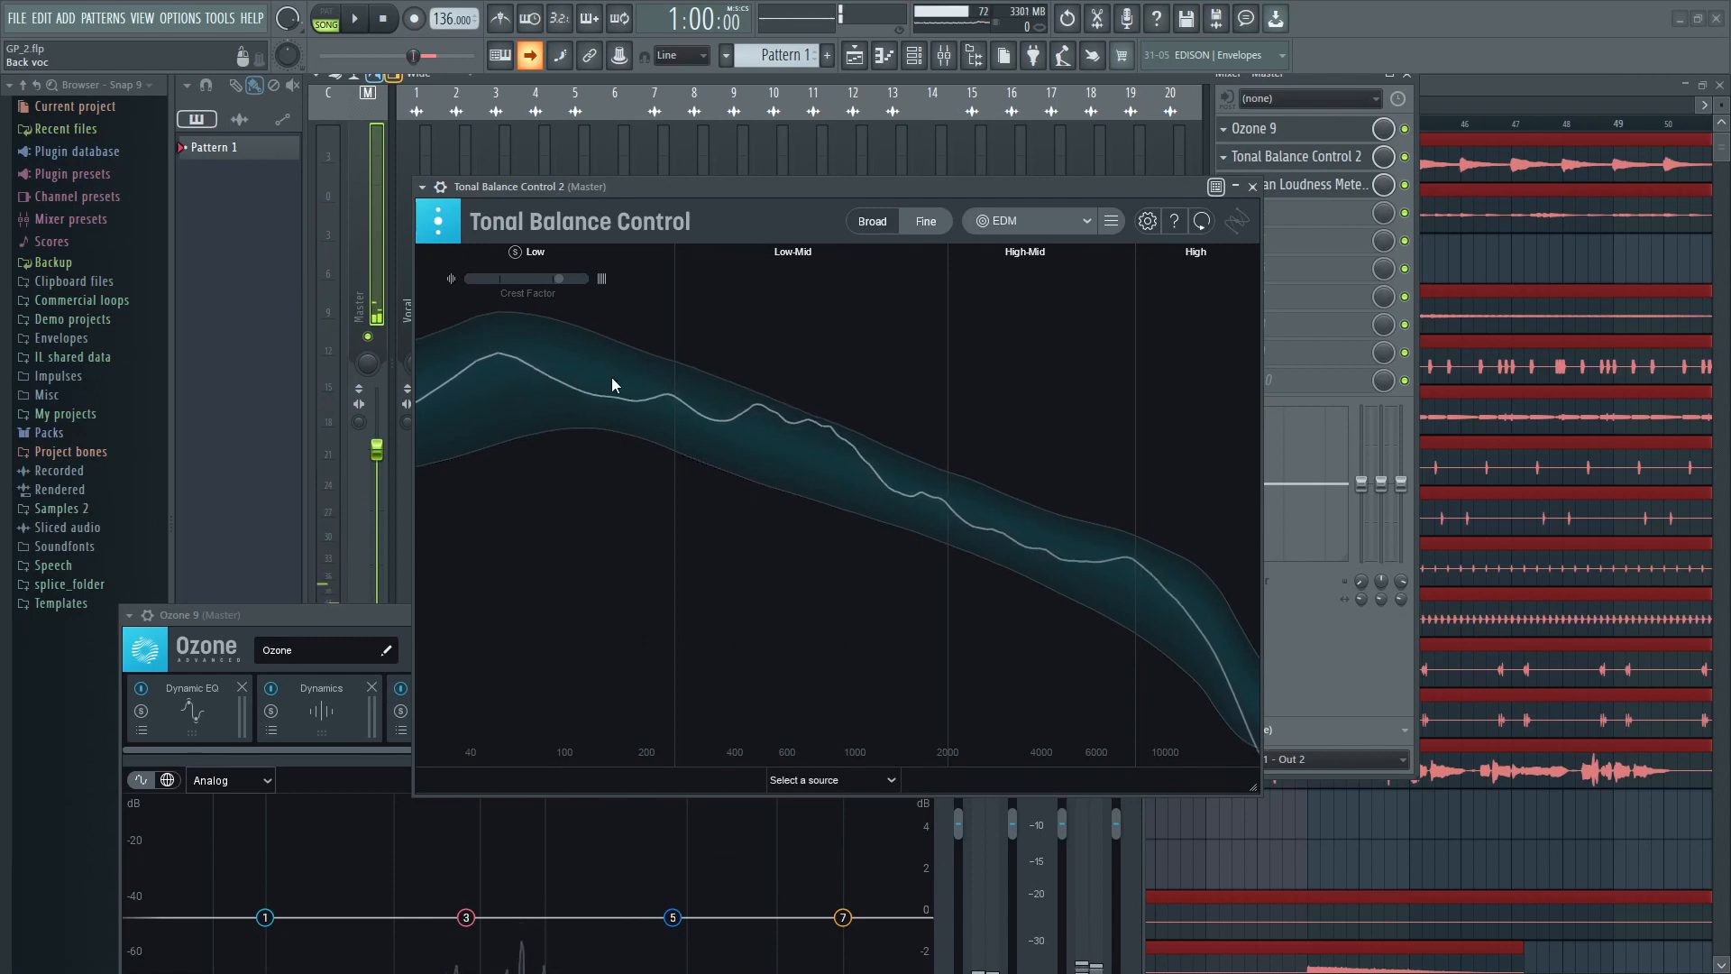
Step: Examine the low-mid part of the live curve against the EDM target range
{"action": "key", "text": "super+KP_Add"}
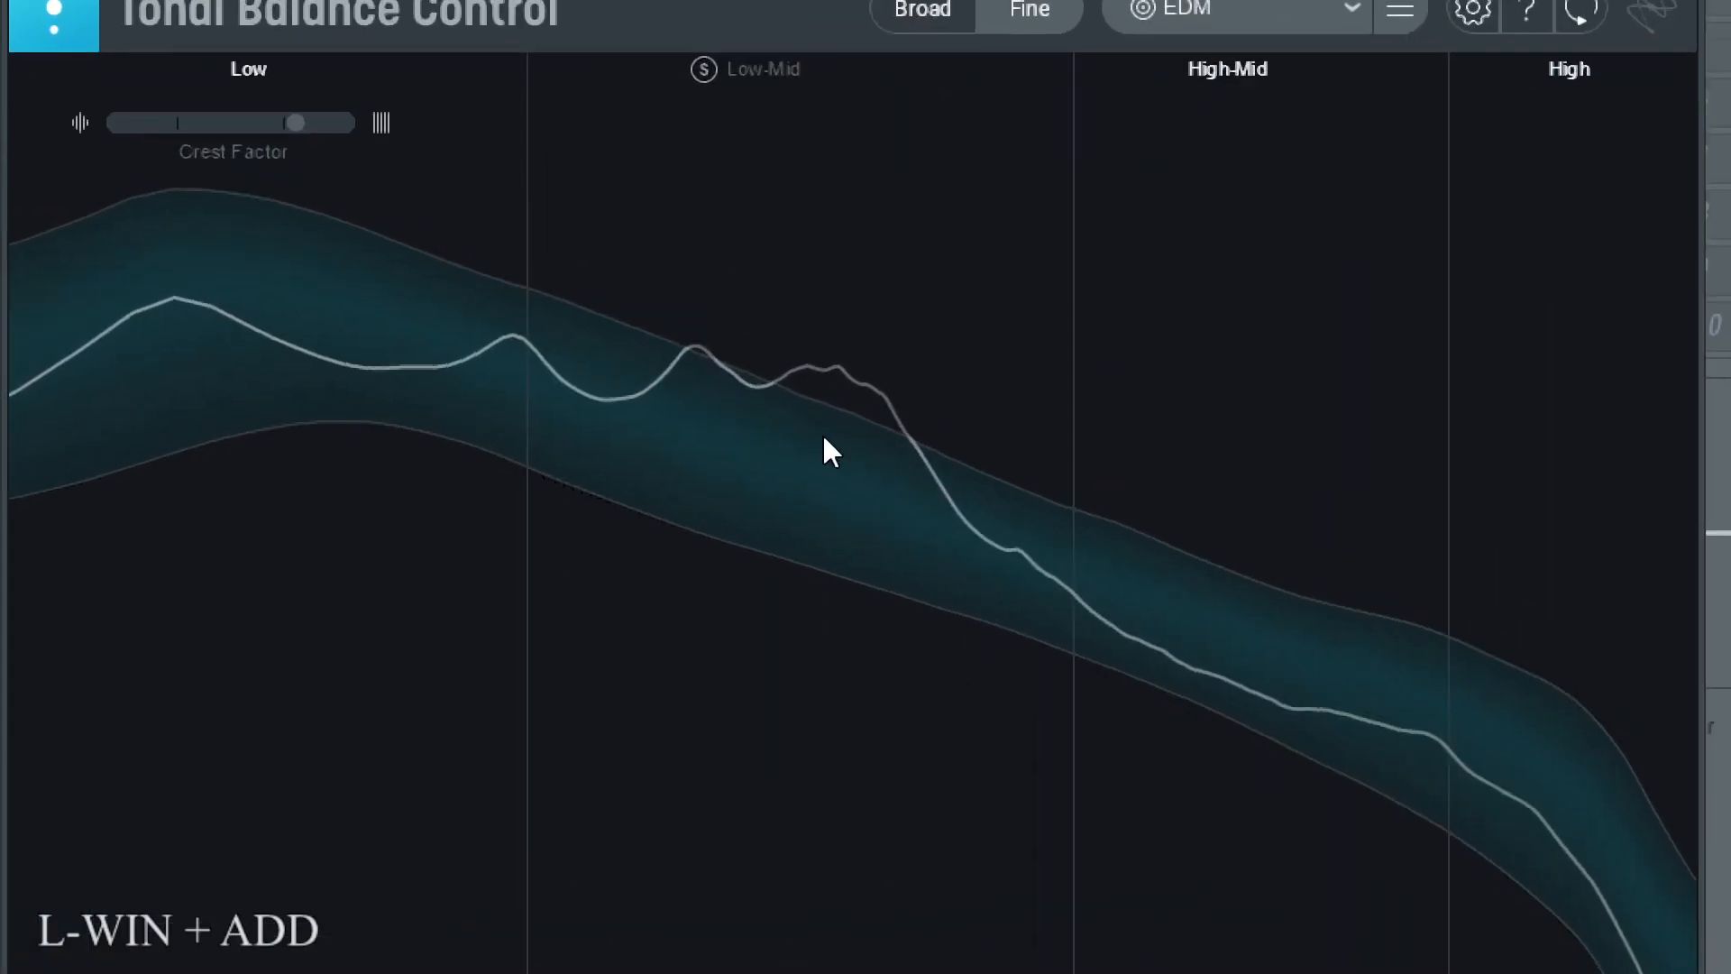
{"action": "key", "text": "super+KP_Subtract"}
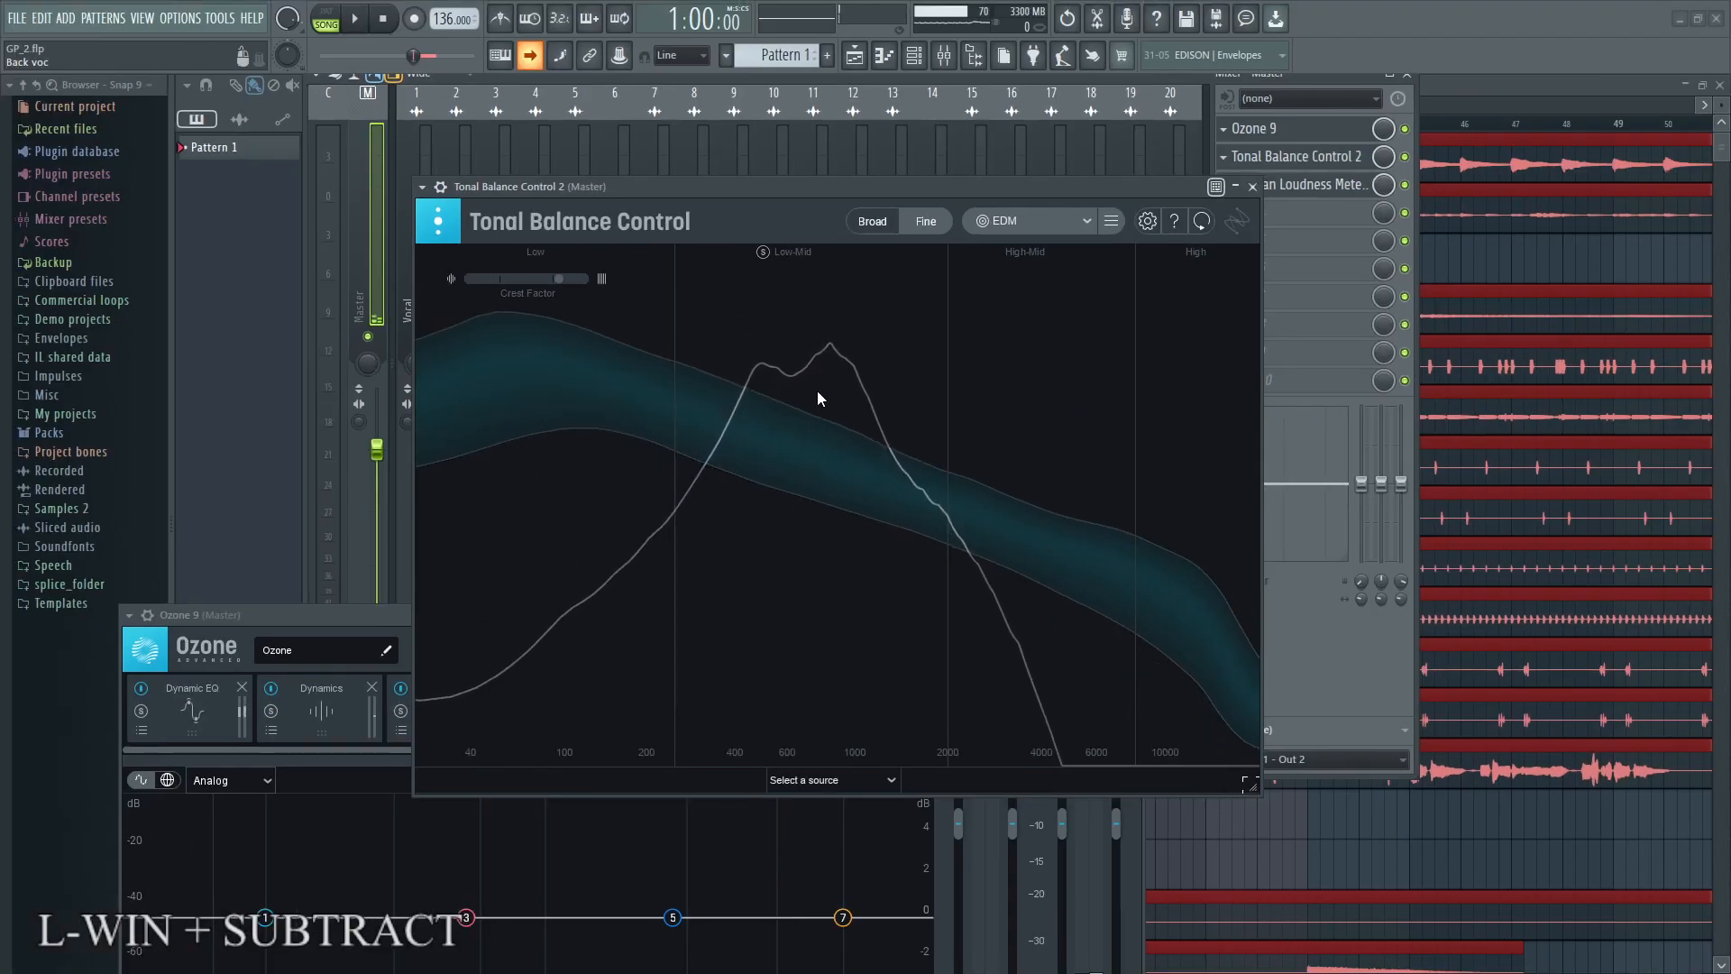
{"action": "key", "text": "super+KP_Add"}
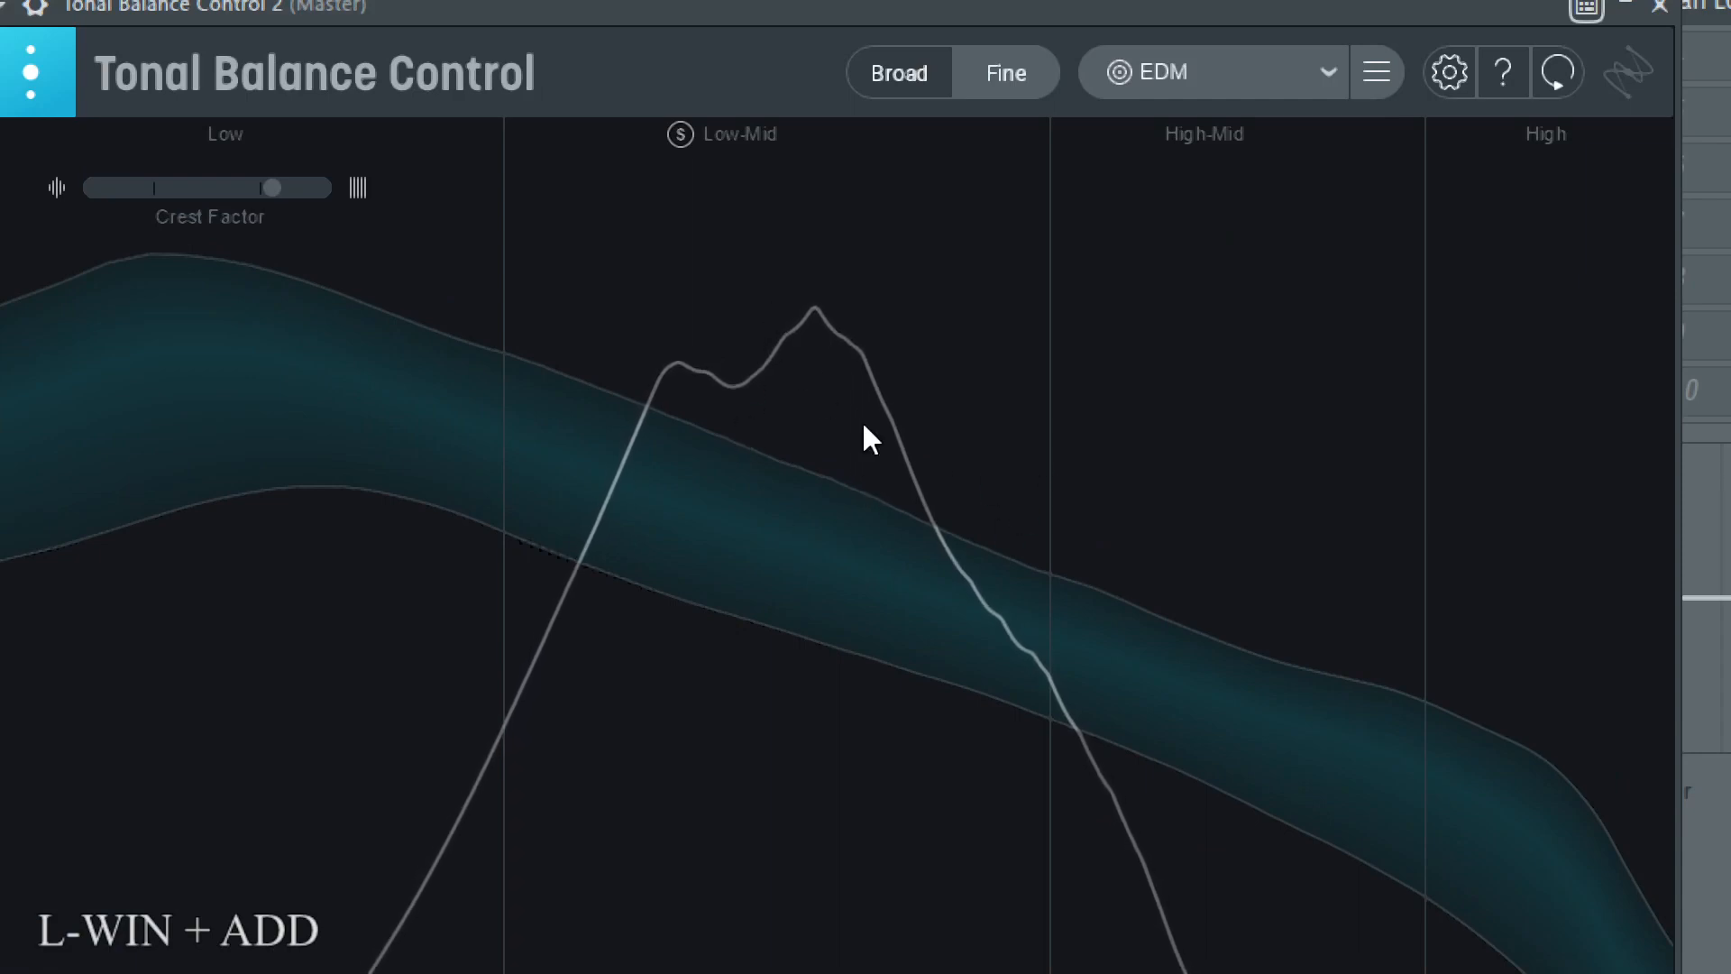
{"action": "key", "text": "super+KP_Subtract"}
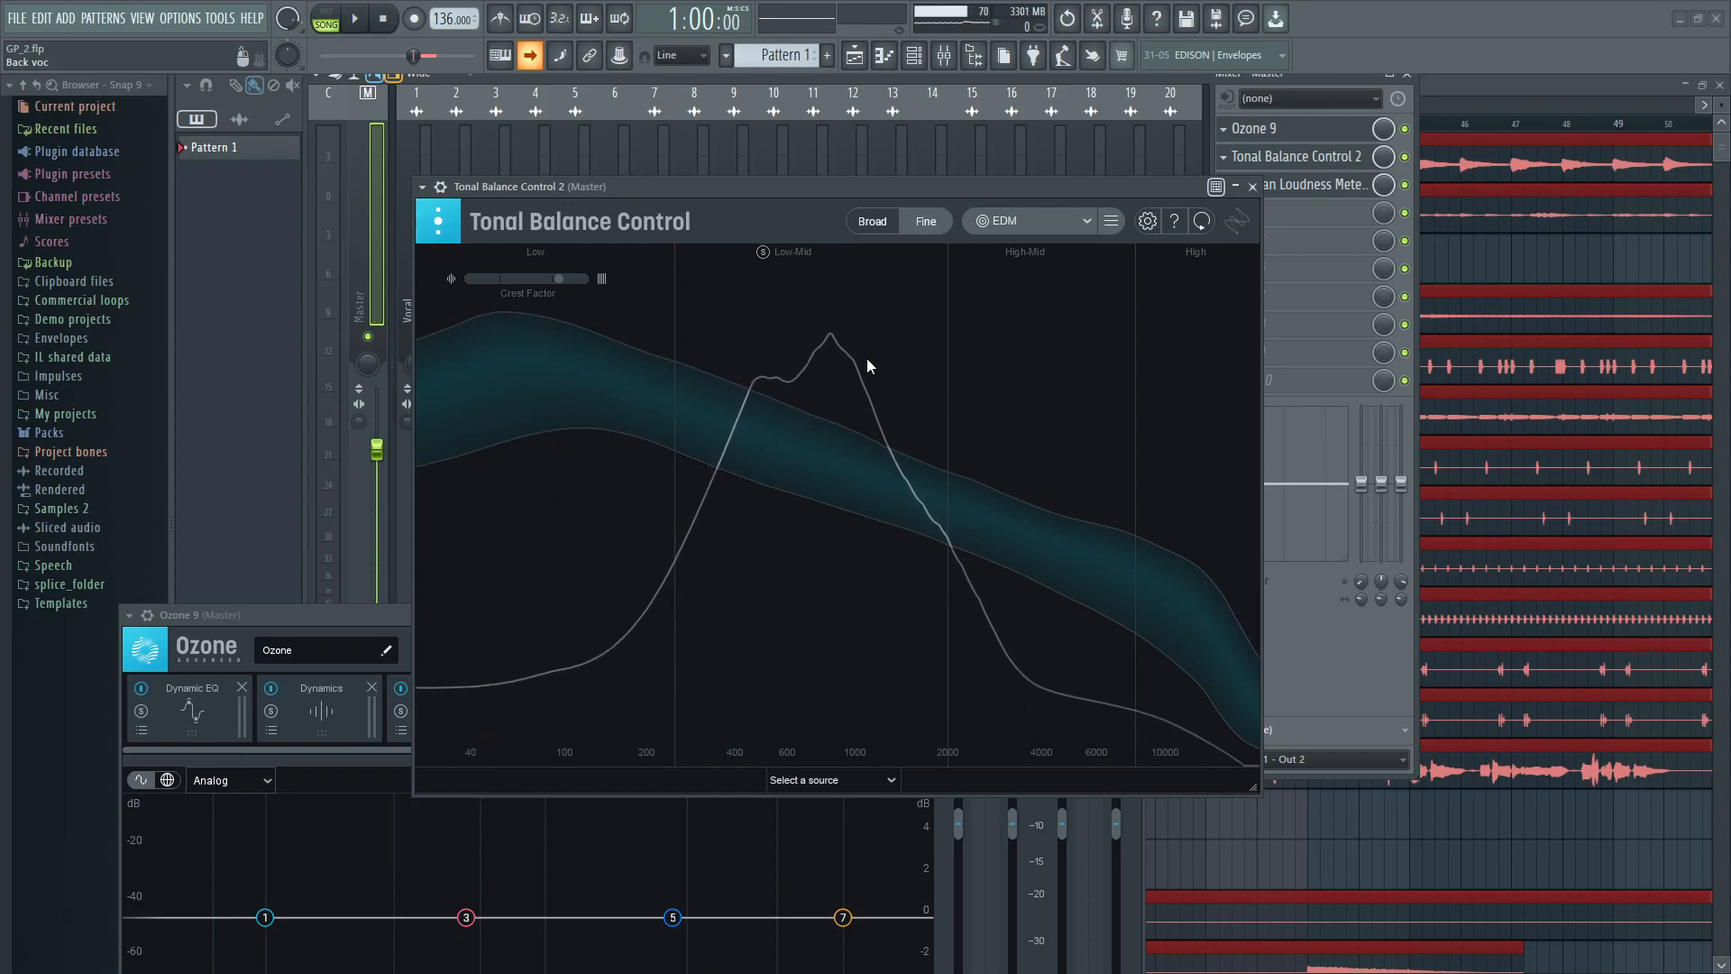
{"action": "key", "text": "super+KP_Add"}
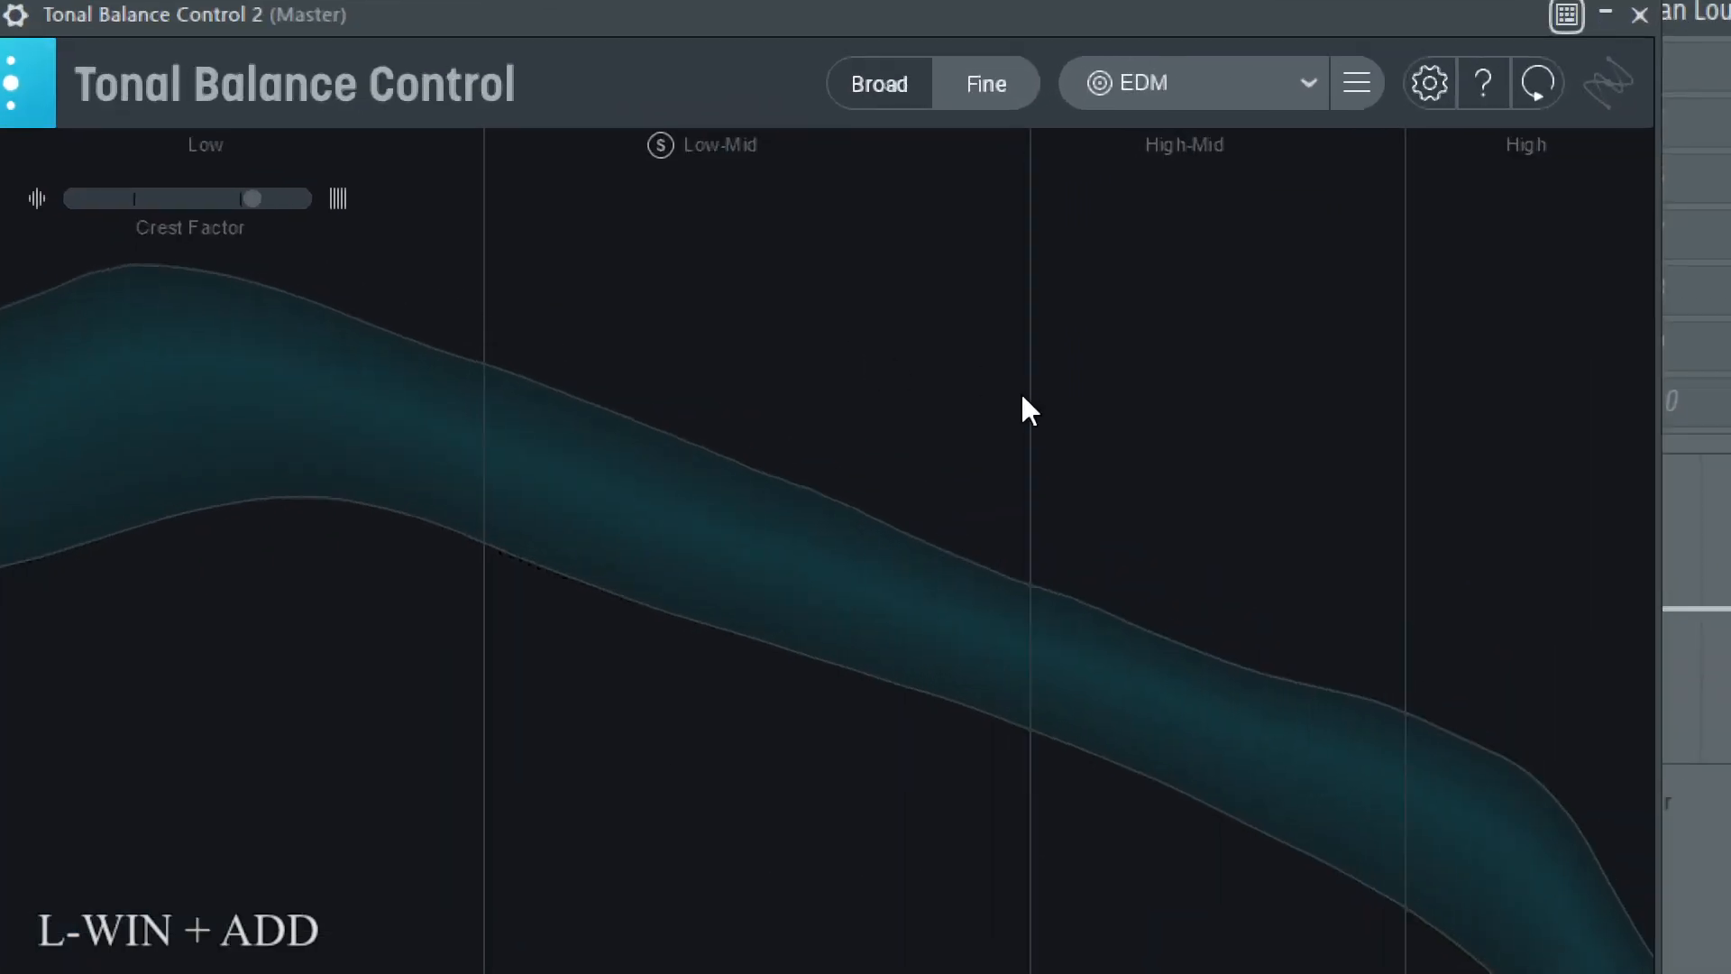
{"action": "key", "text": "super+KP_Subtract"}
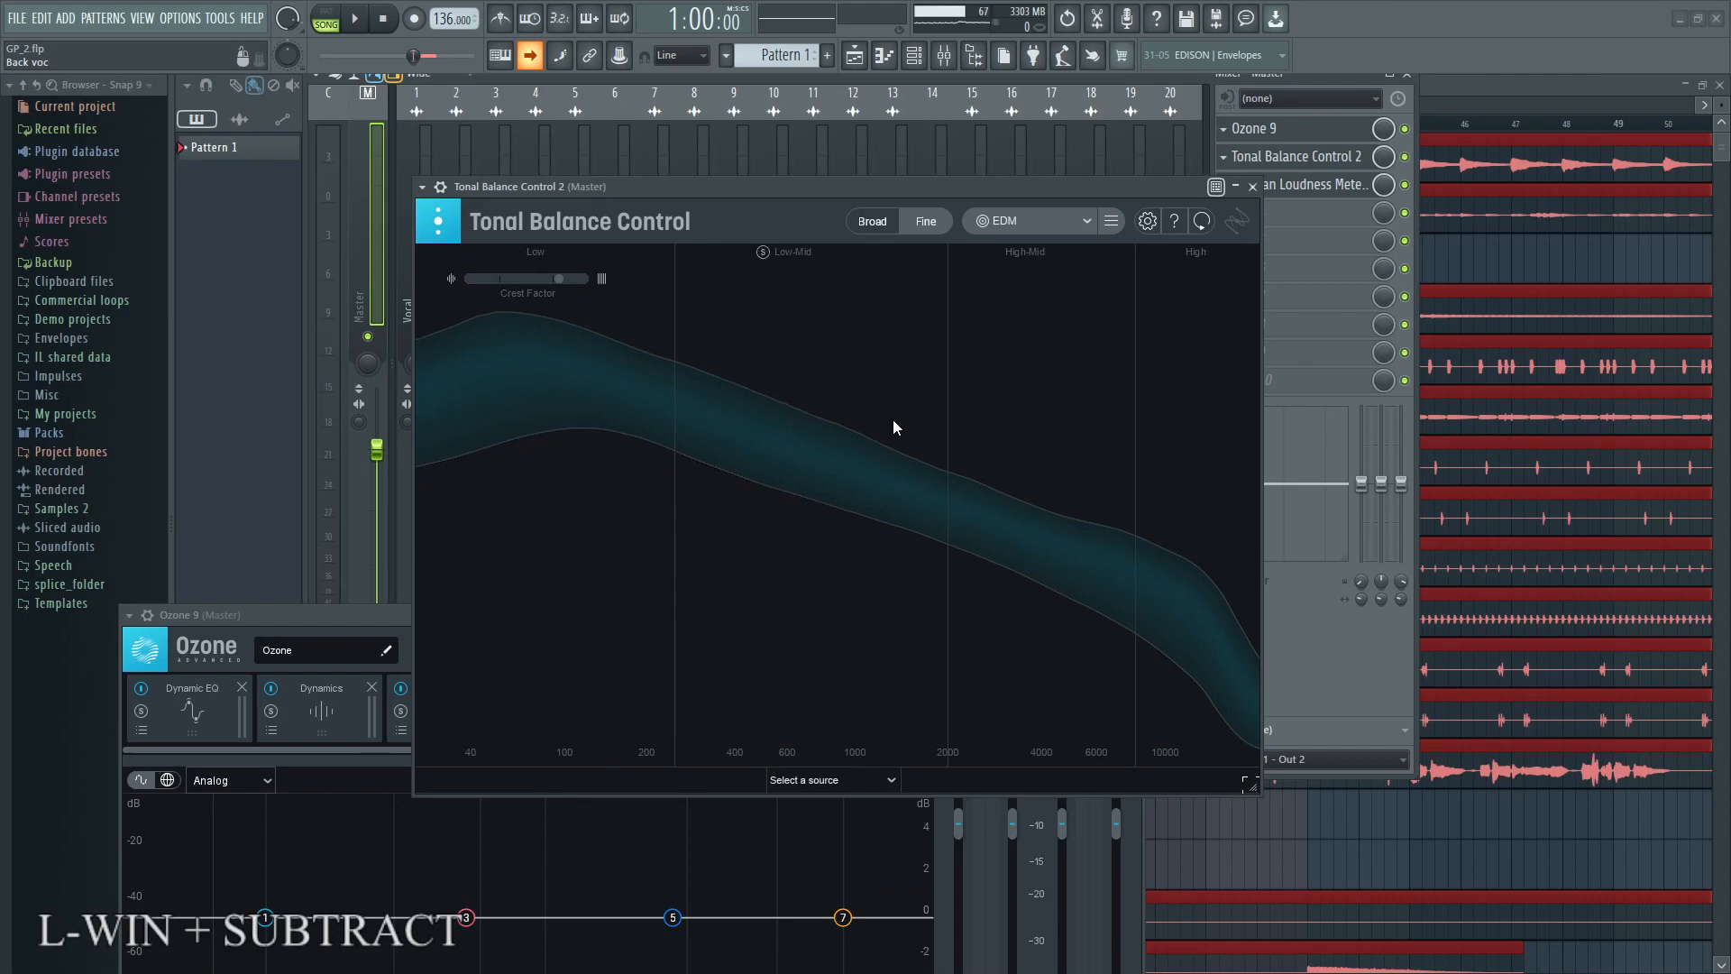
Step: Move the Tonal Balance Control window higher, view its list of source plugins, and close the list without choosing one
{"action": "left_click_drag", "start_coordinate": [772, 186], "coordinate": [774, 116]}
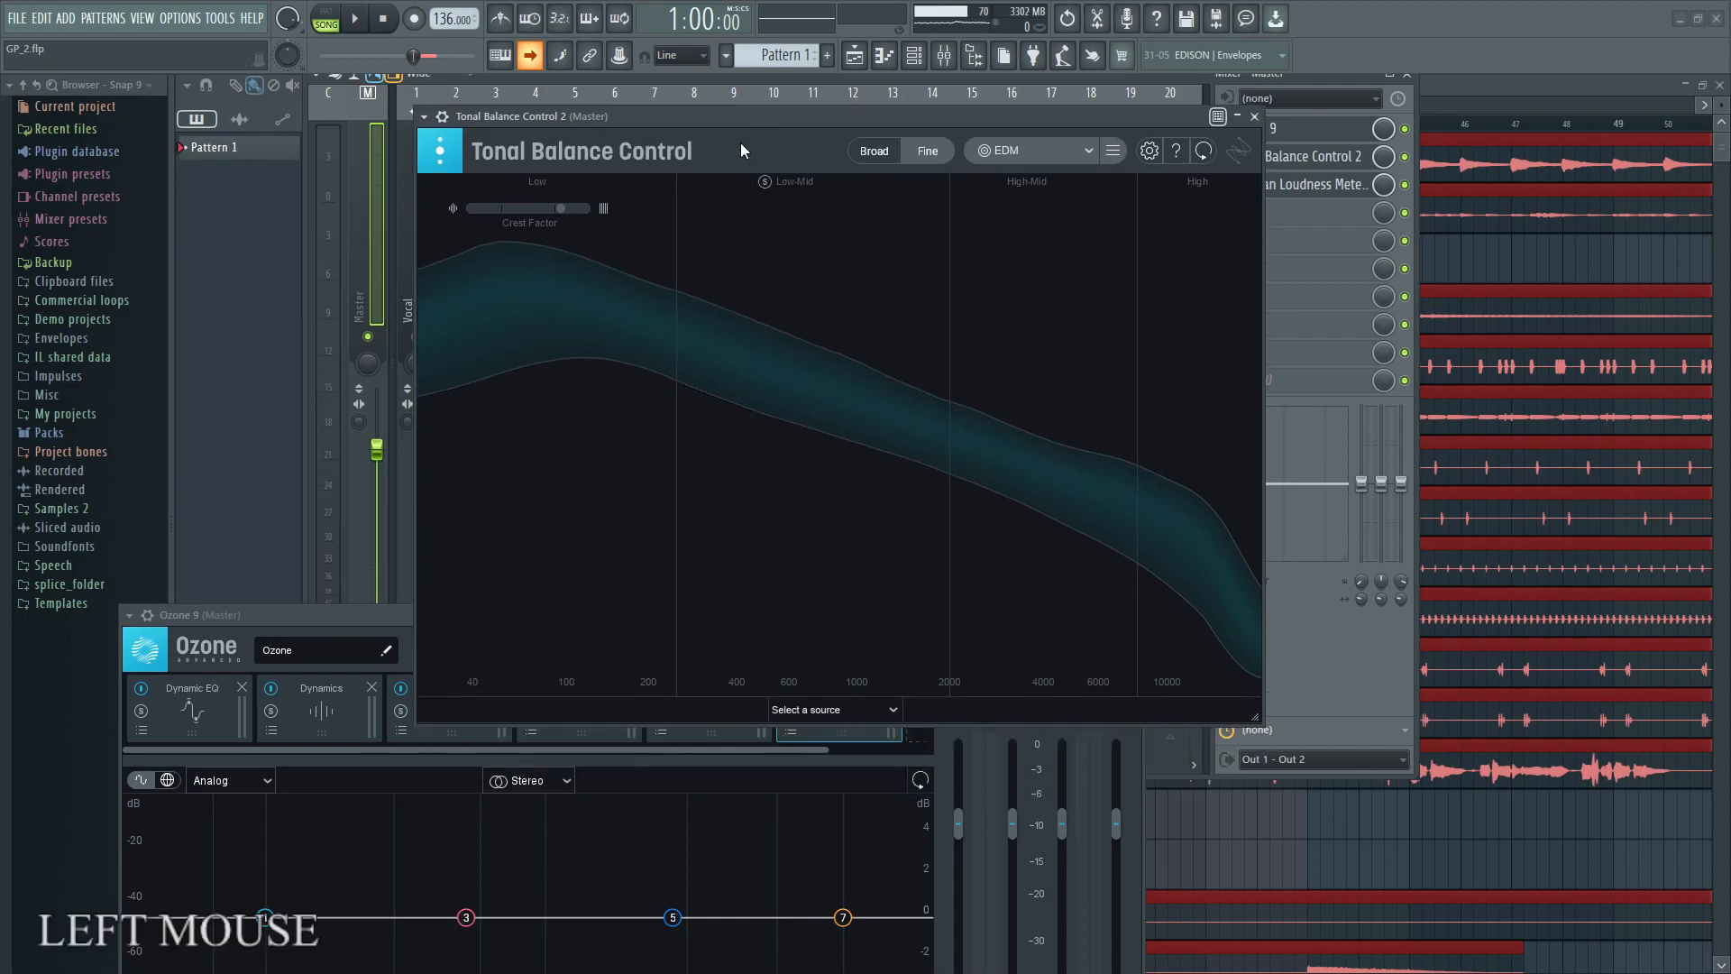
{"action": "key", "text": "super+KP_Add"}
{"action": "left_click", "coordinate": [856, 734]}
{"action": "key", "text": "super+KP_Subtract"}
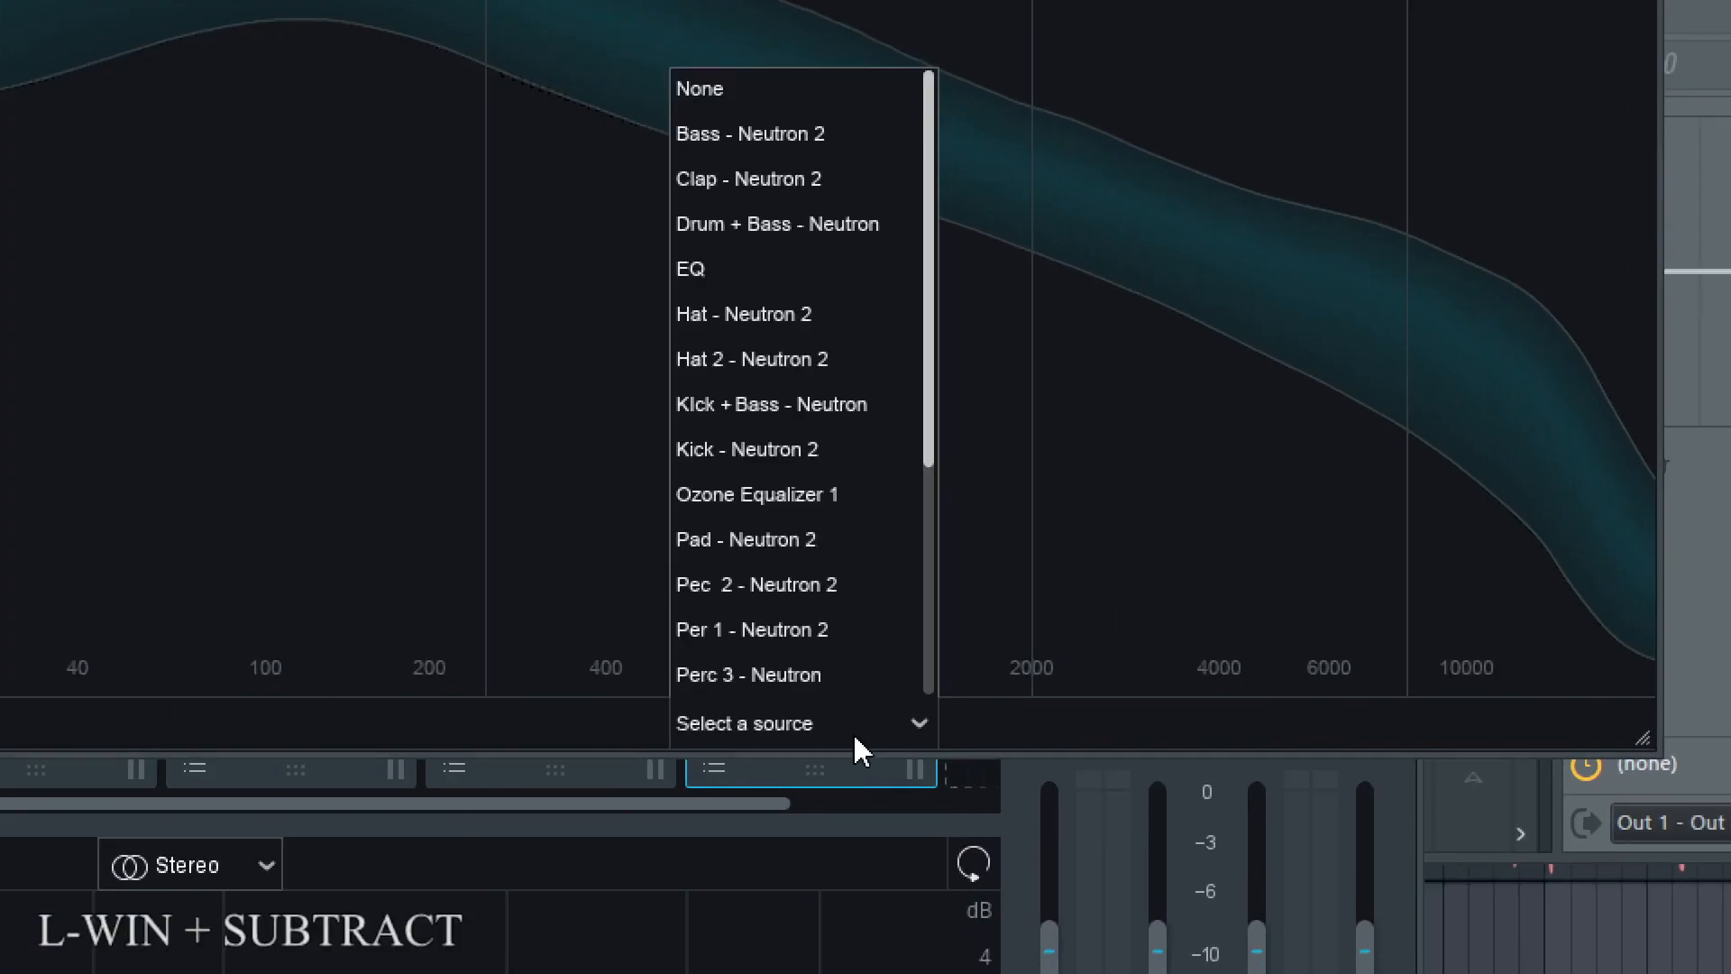
{"action": "left_click", "coordinate": [1193, 248]}
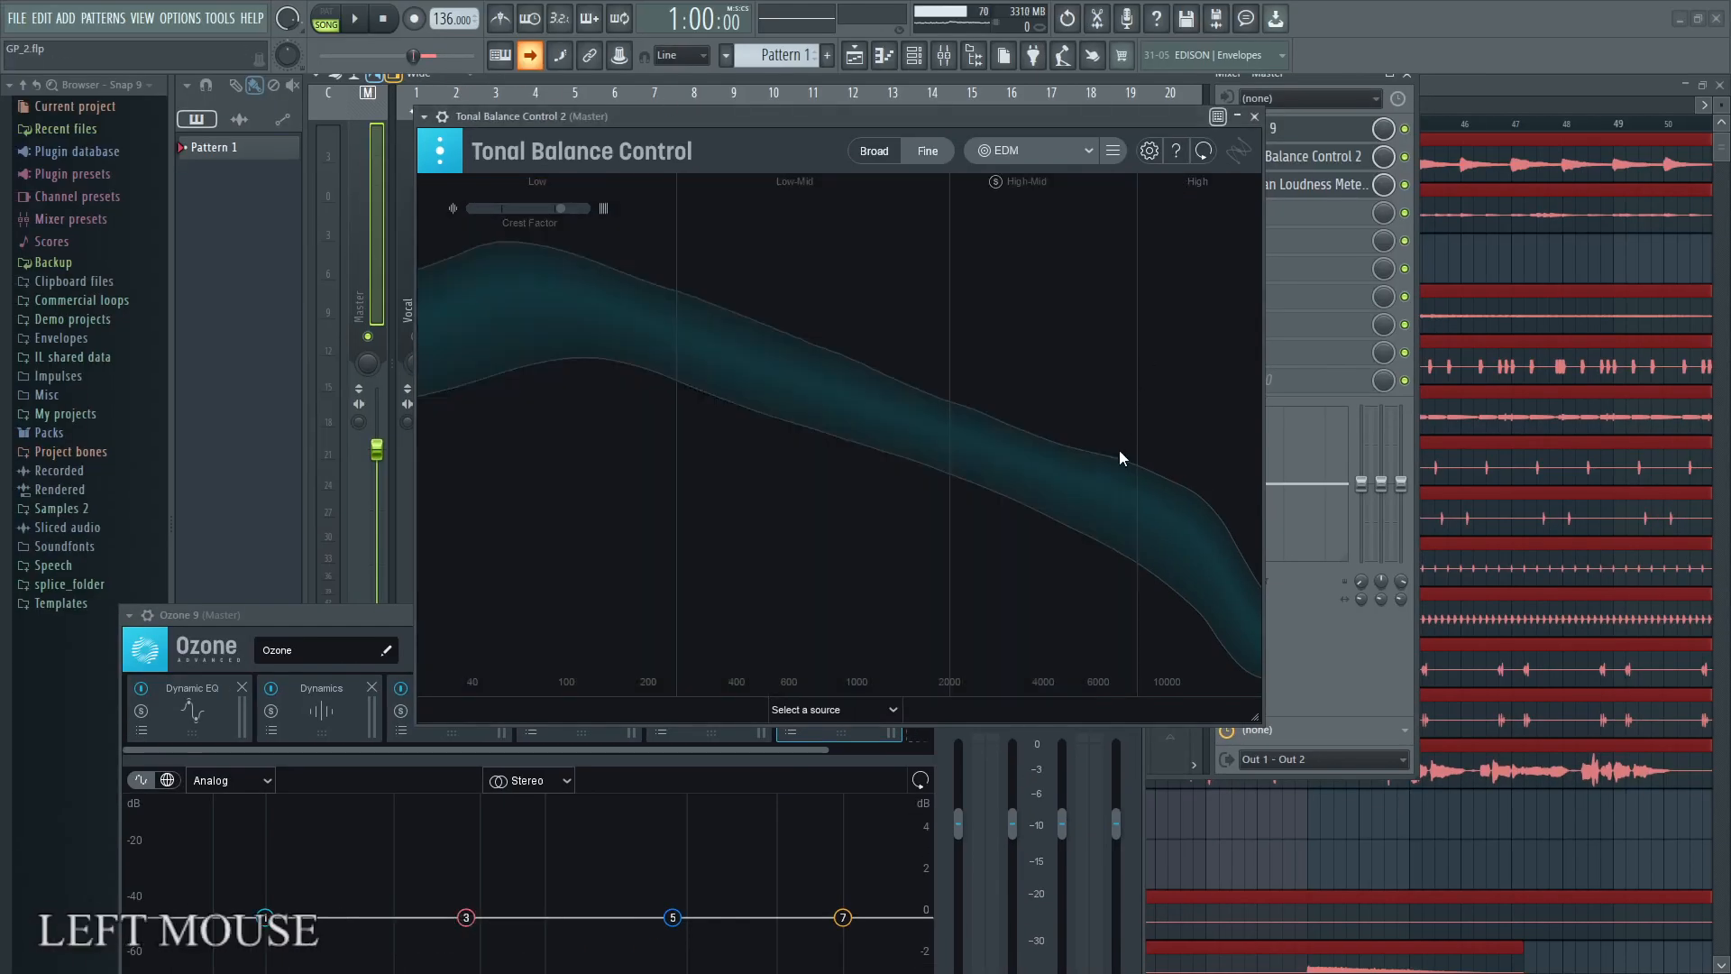
Step: Play the song, momentarily solo the High band in Tonal Balance Control, and stop playback
{"action": "left_click", "coordinate": [361, 19]}
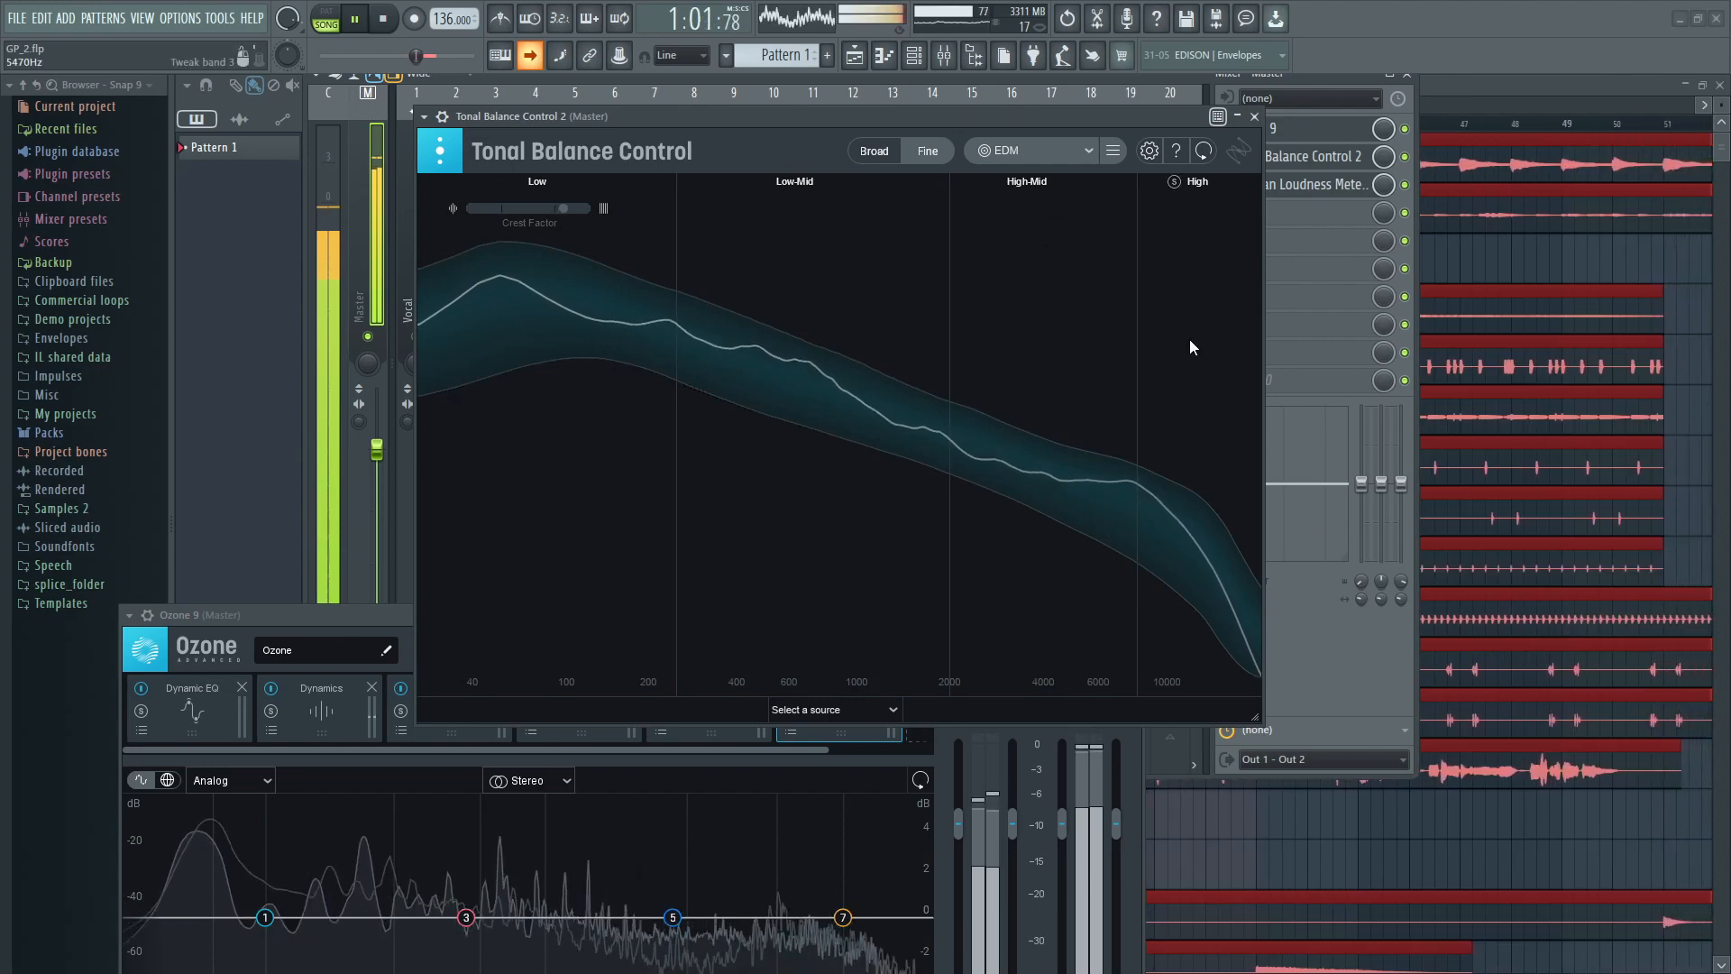
{"action": "left_click", "coordinate": [1173, 183]}
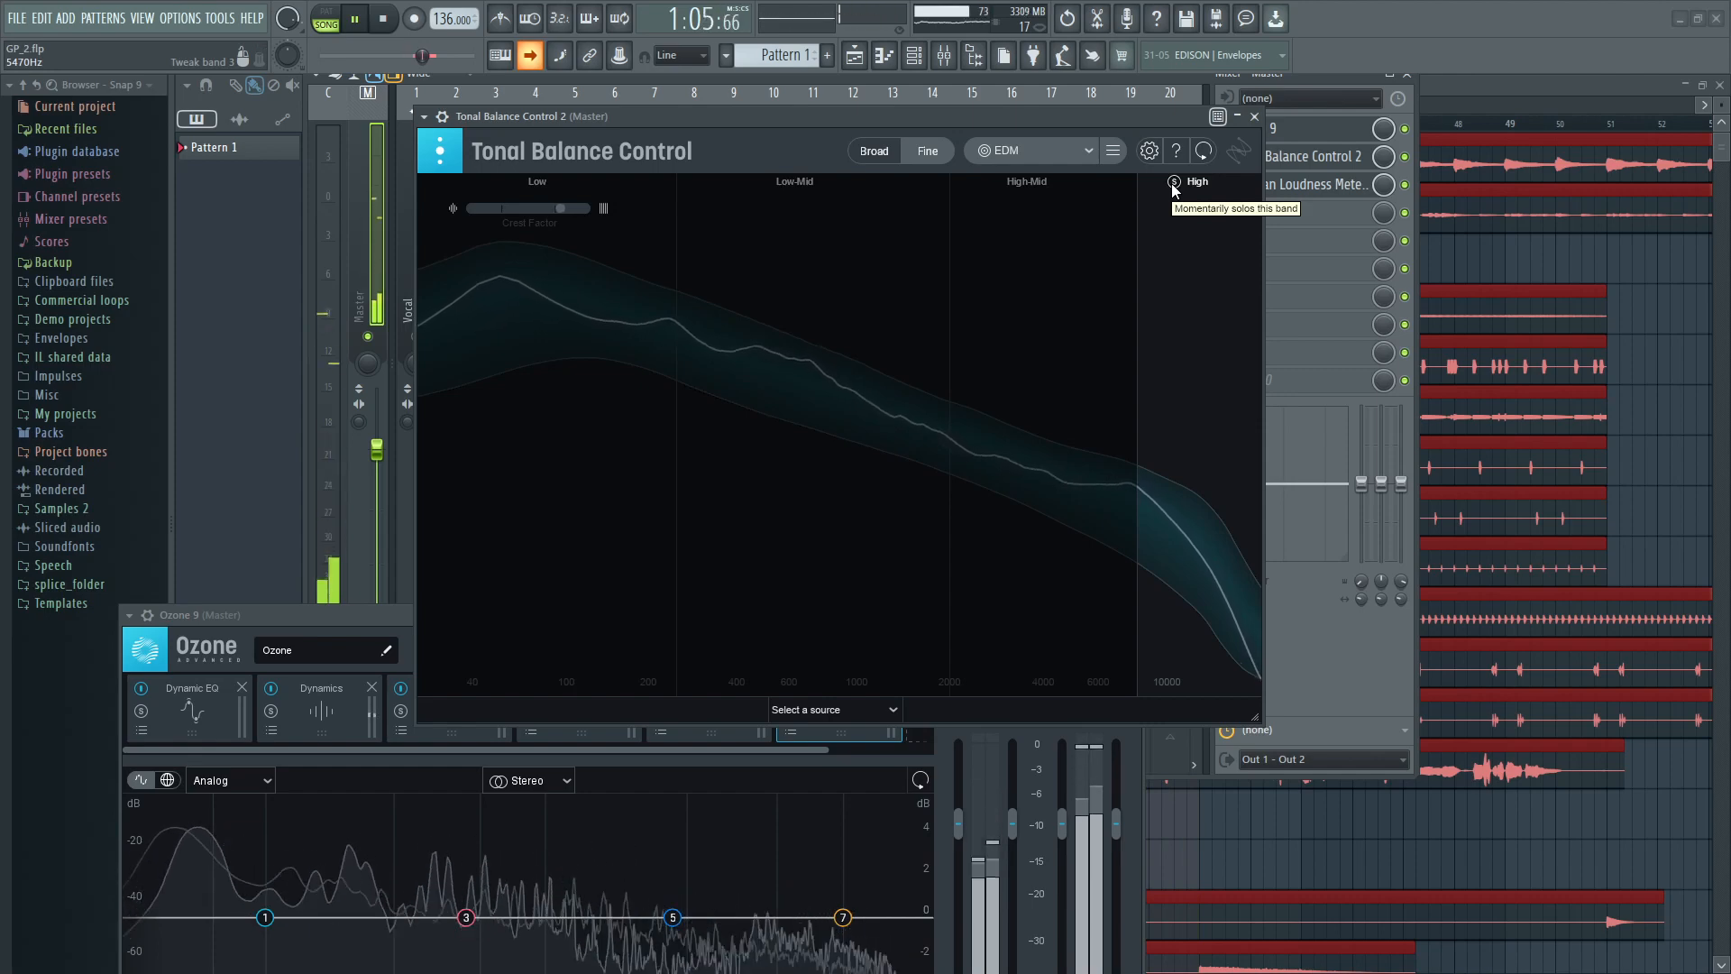
{"action": "left_click", "coordinate": [382, 20]}
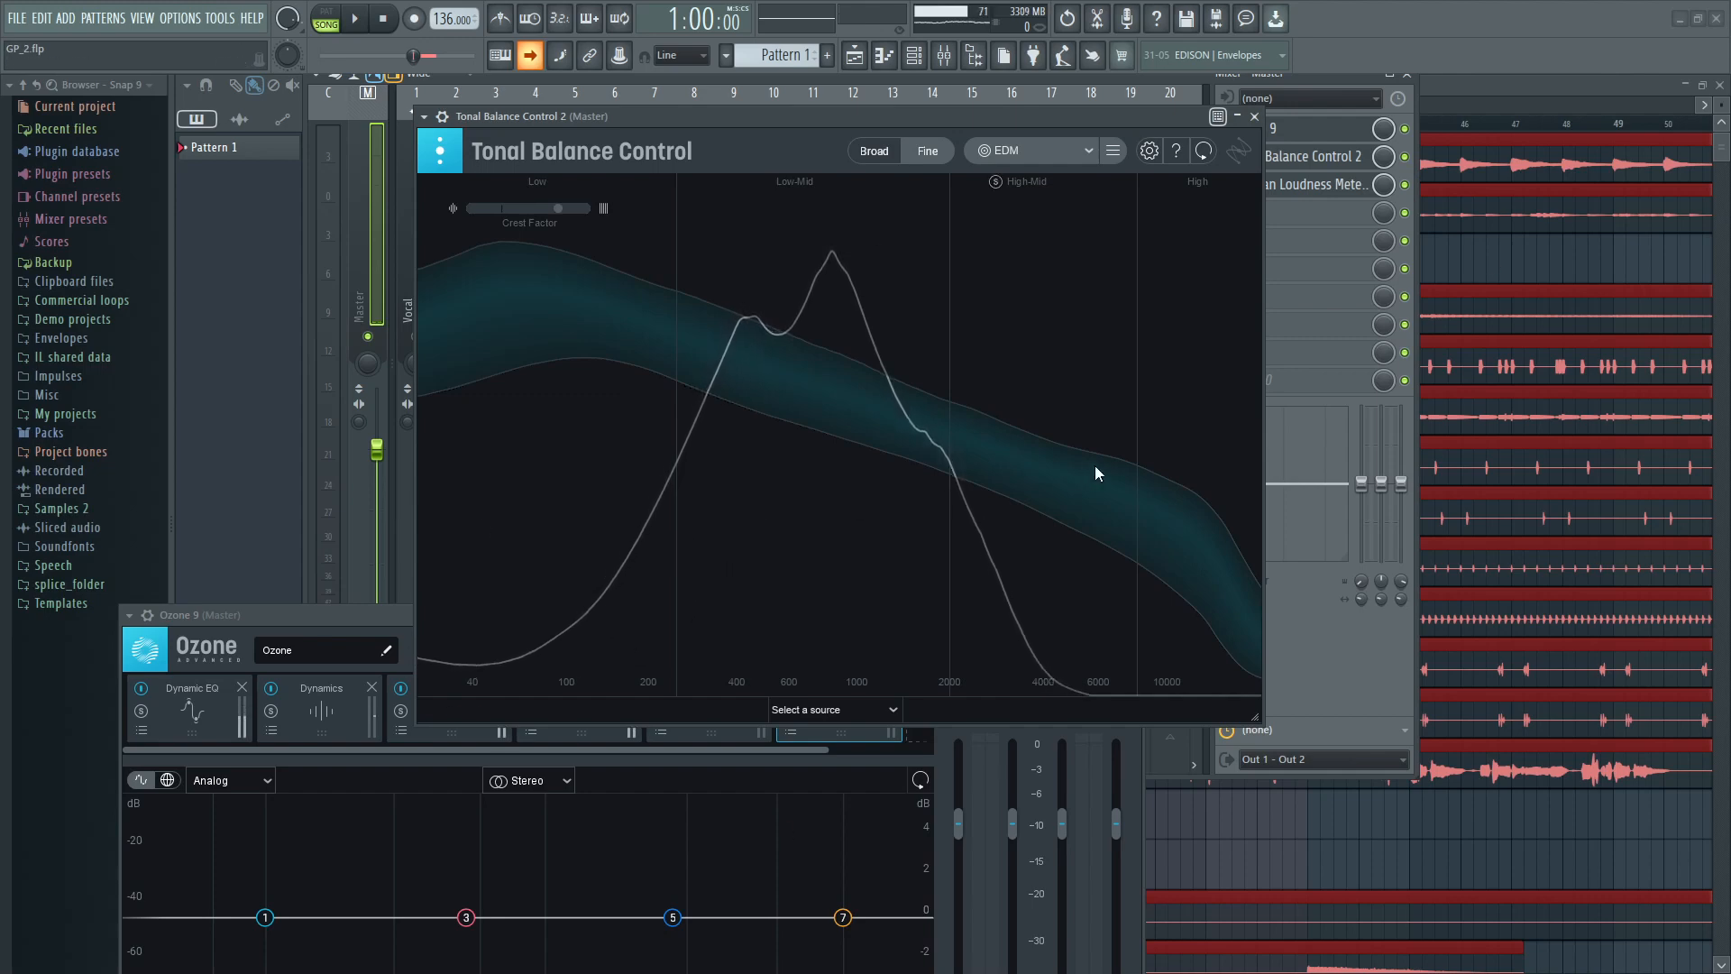
Step: Look through the full list of Neutron and Ozone sources in Tonal Balance Control and close it without selecting one
{"action": "left_click", "coordinate": [891, 711]}
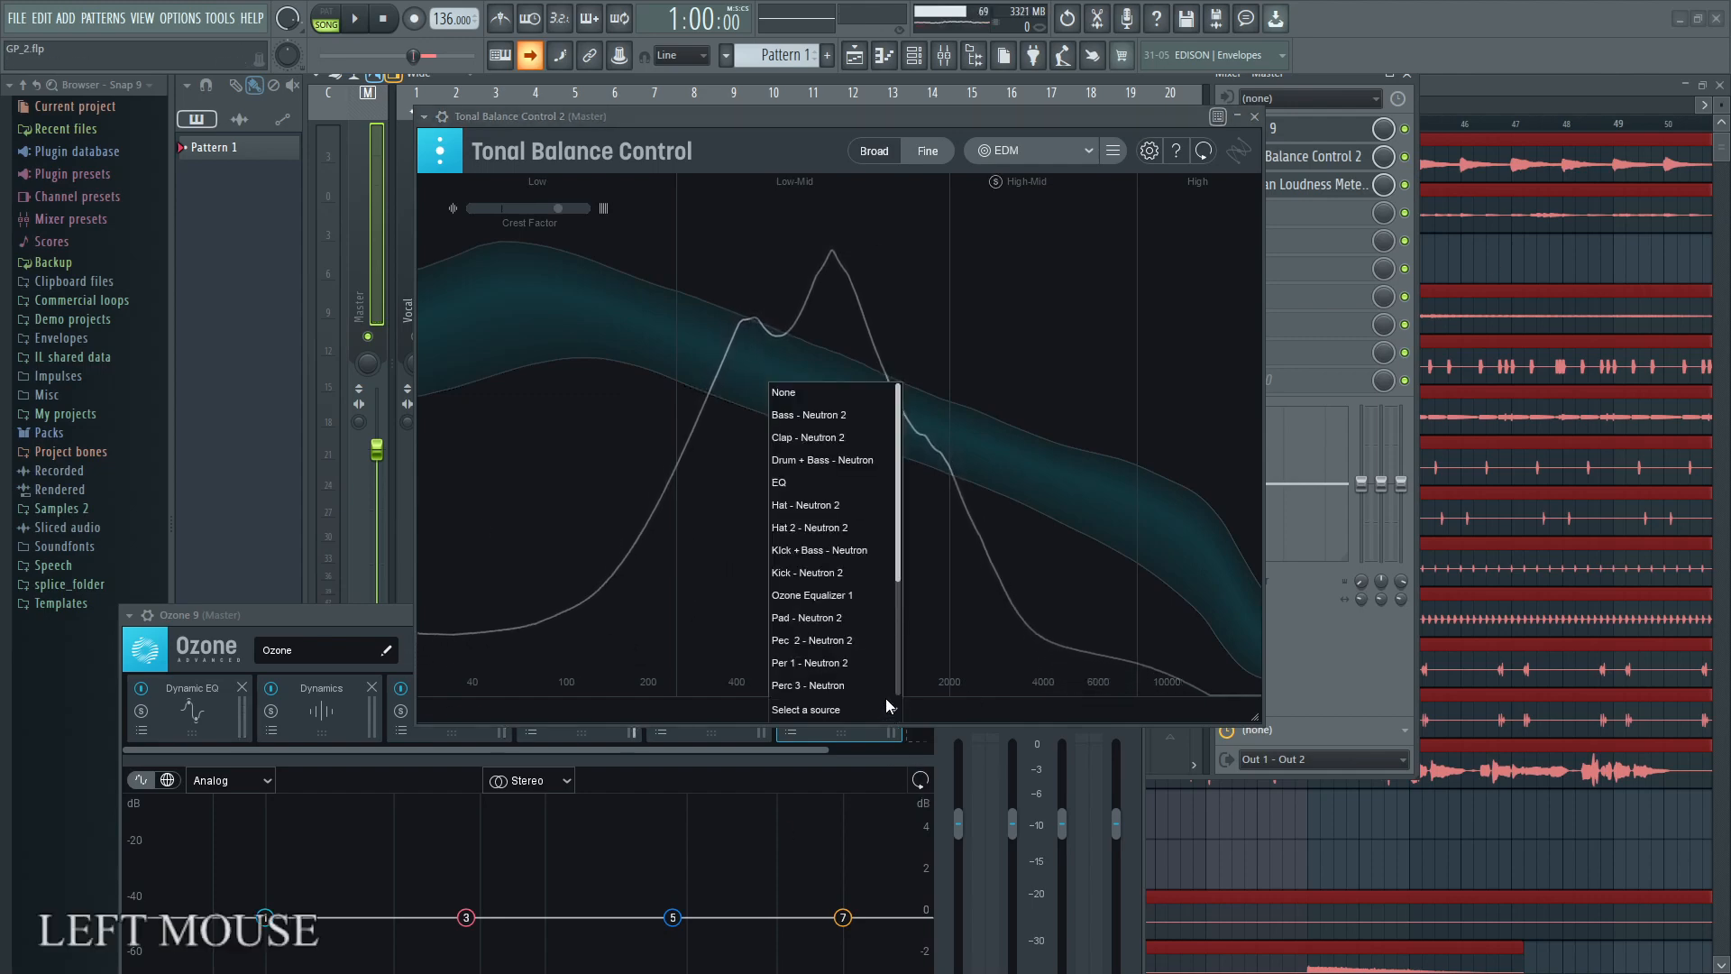
{"action": "scroll", "coordinate": [823, 641], "scroll_direction": "down", "scroll_amount": 3}
{"action": "scroll", "coordinate": [823, 641], "scroll_direction": "up", "scroll_amount": 3}
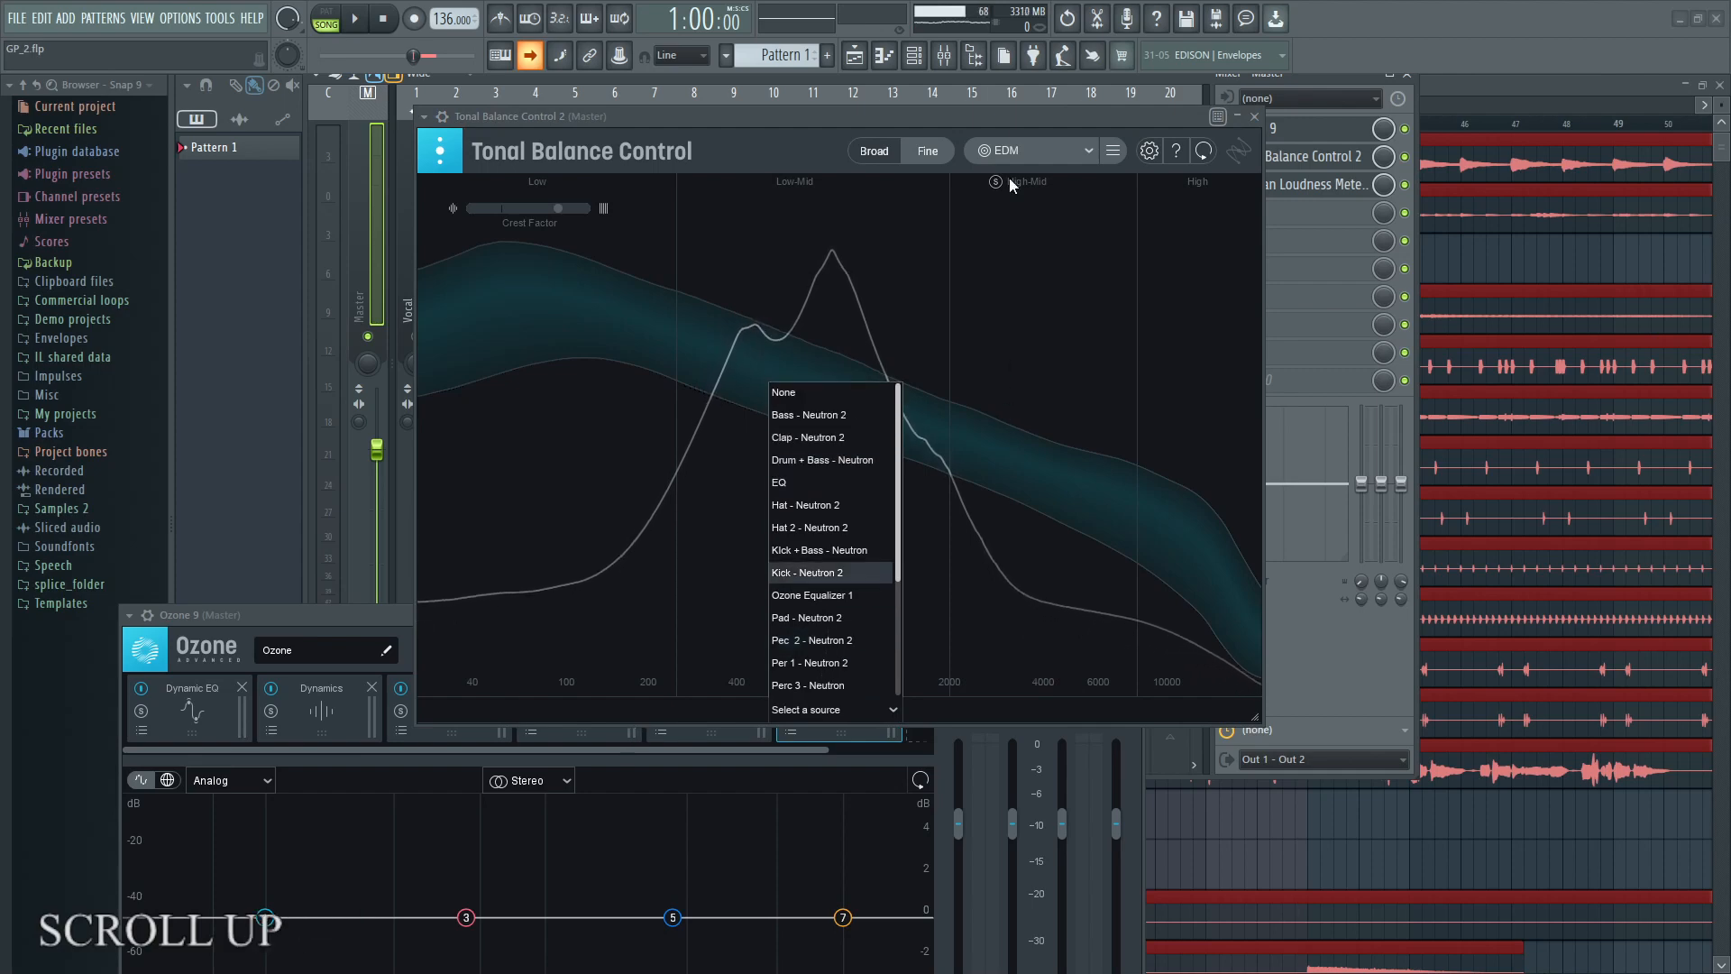
{"action": "left_click", "coordinate": [909, 89]}
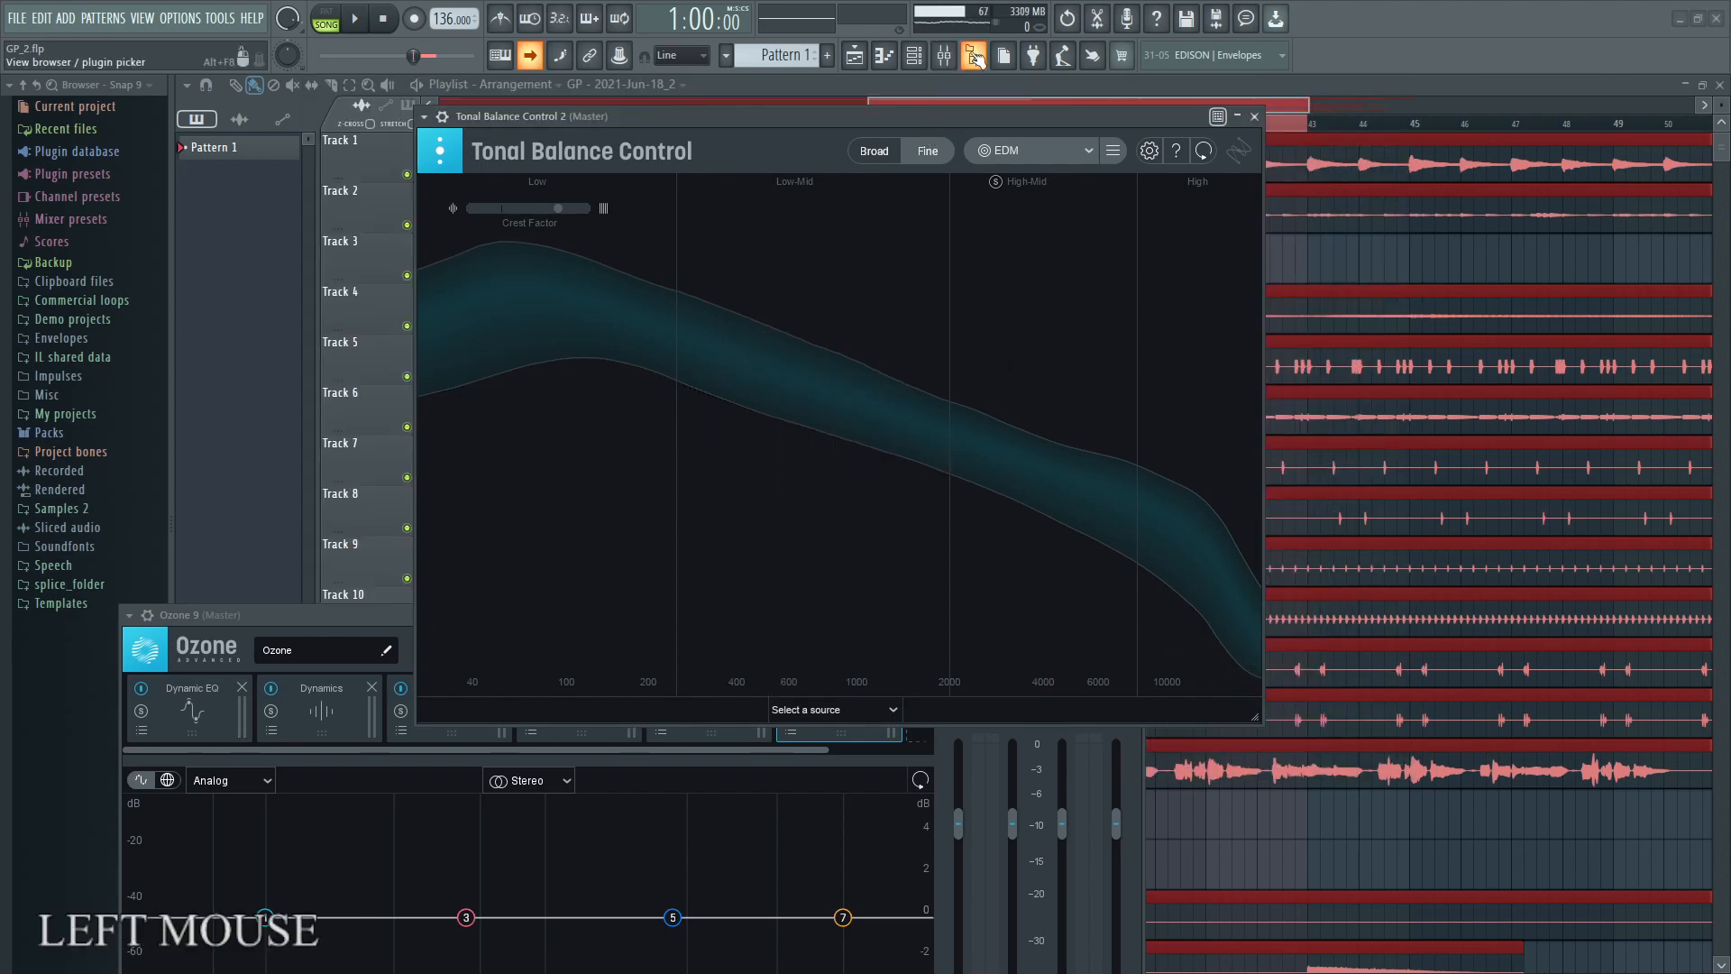
Step: Bring up the mixer, rearrange its window to reach the Vocal track's effects, and reposition Tonal Balance Control over the playlist
{"action": "left_click", "coordinate": [943, 55]}
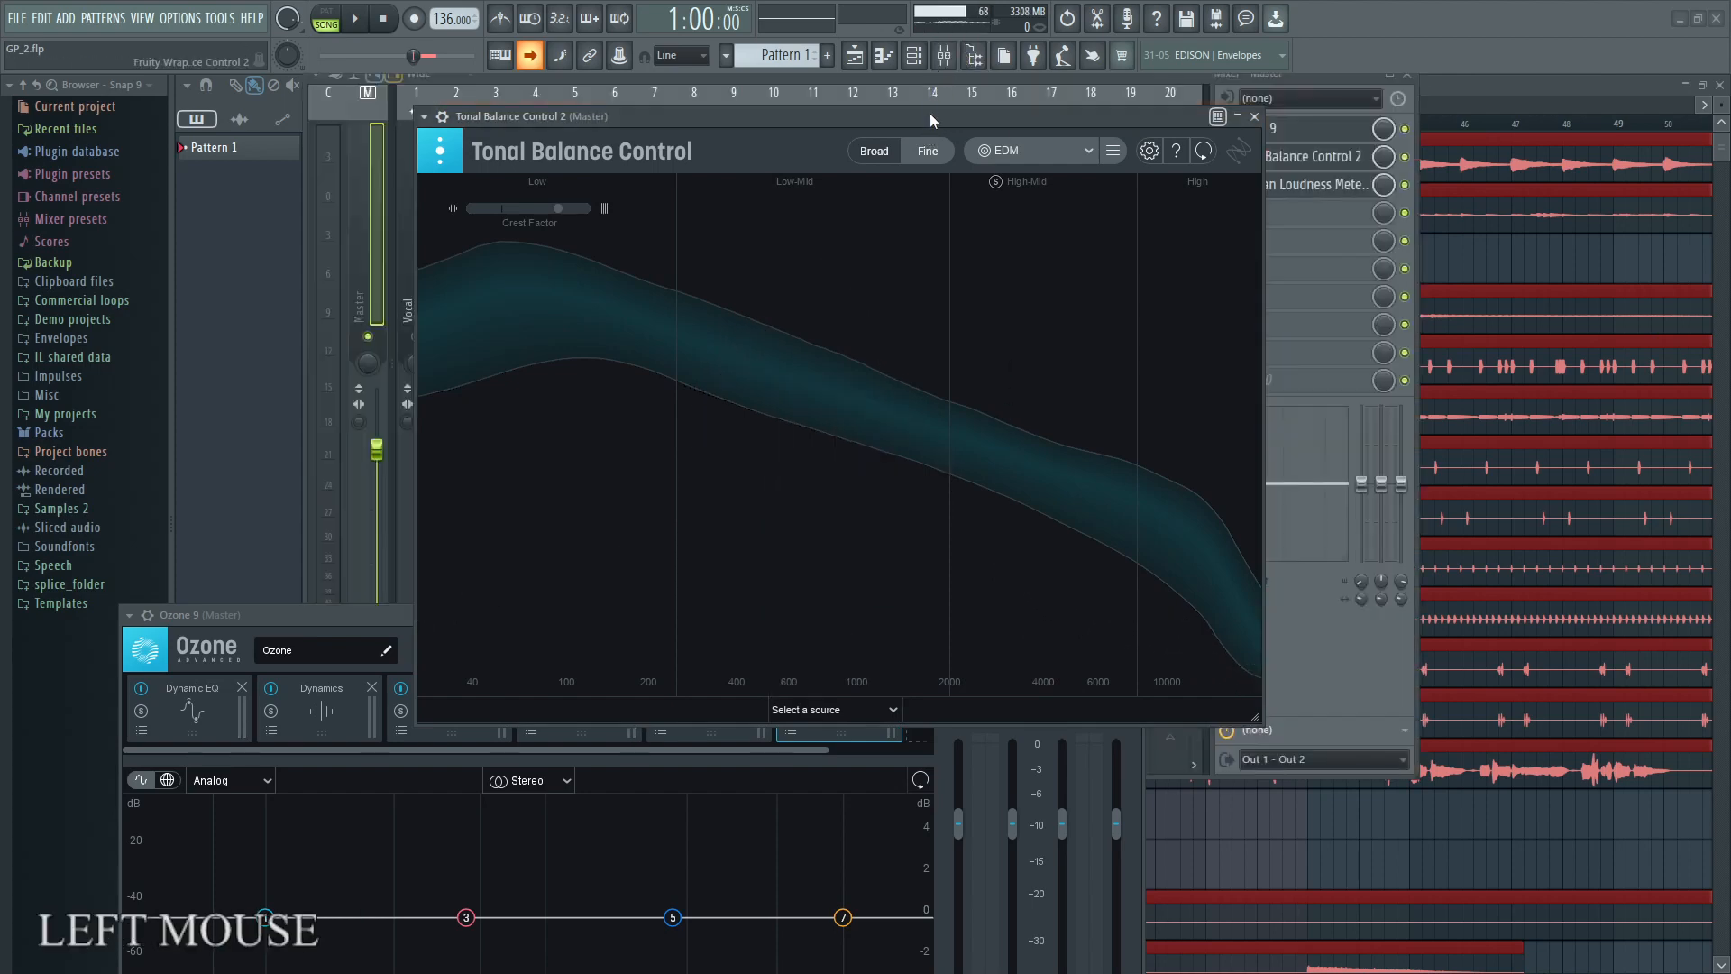
{"action": "left_click", "coordinate": [929, 104]}
{"action": "left_click_drag", "start_coordinate": [884, 79], "coordinate": [1301, 109]}
{"action": "left_click", "coordinate": [835, 274]}
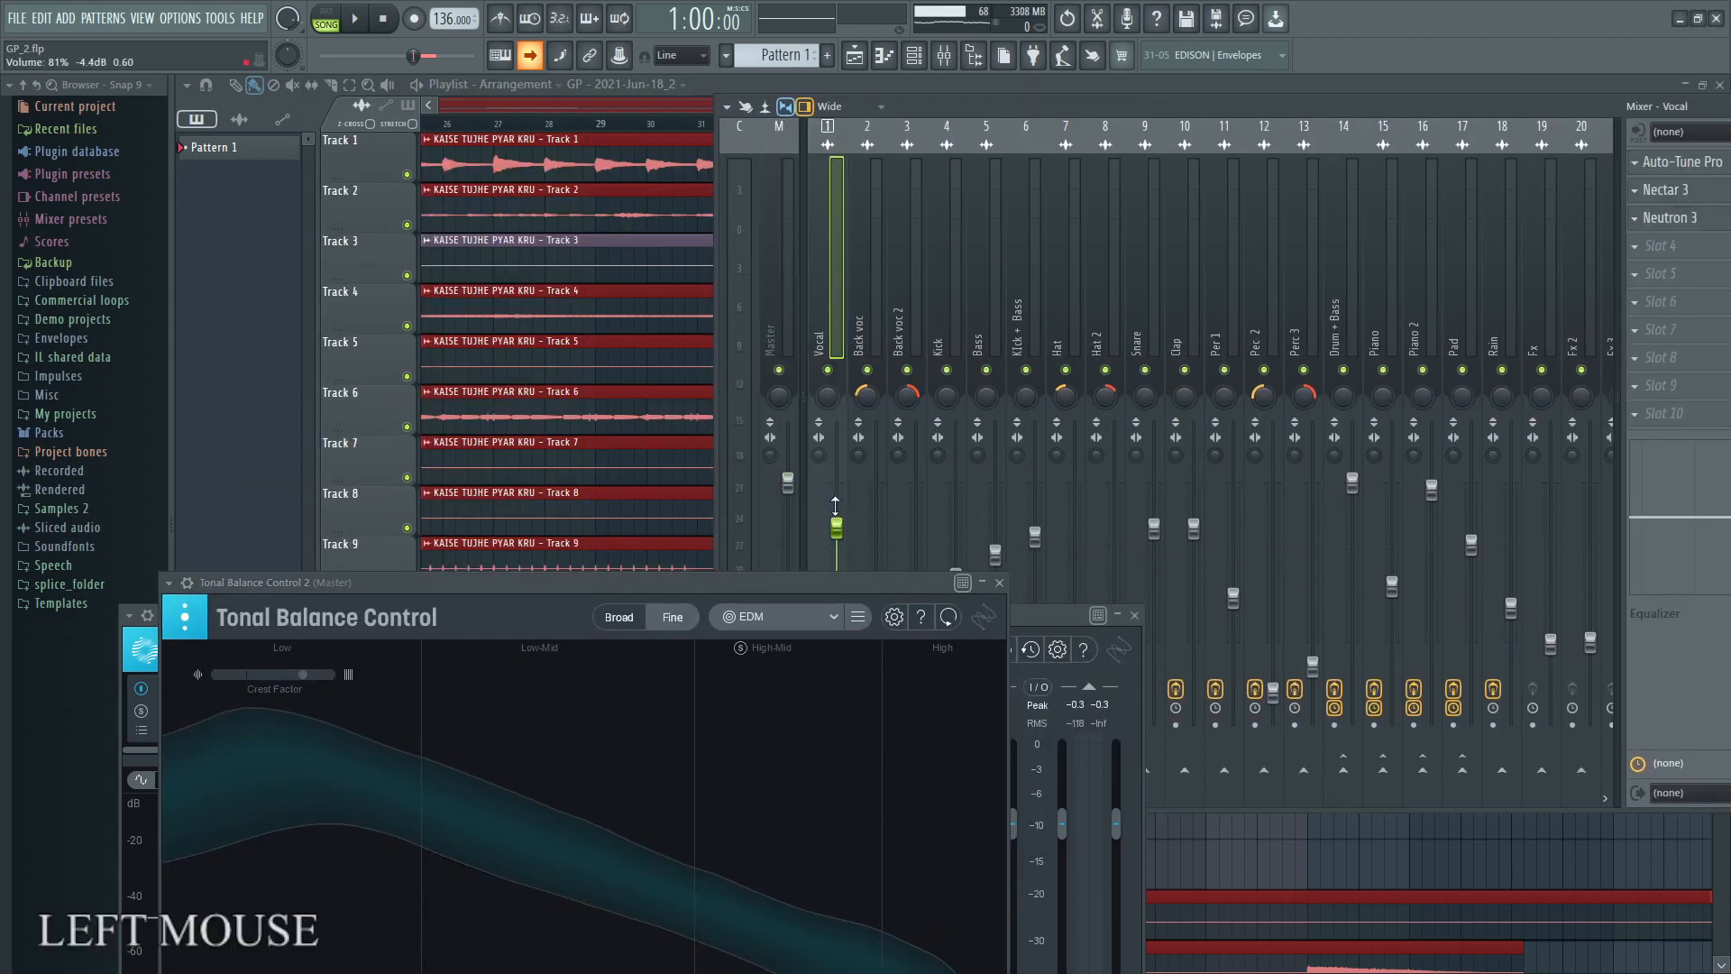
{"action": "left_click_drag", "start_coordinate": [813, 587], "coordinate": [1045, 87]}
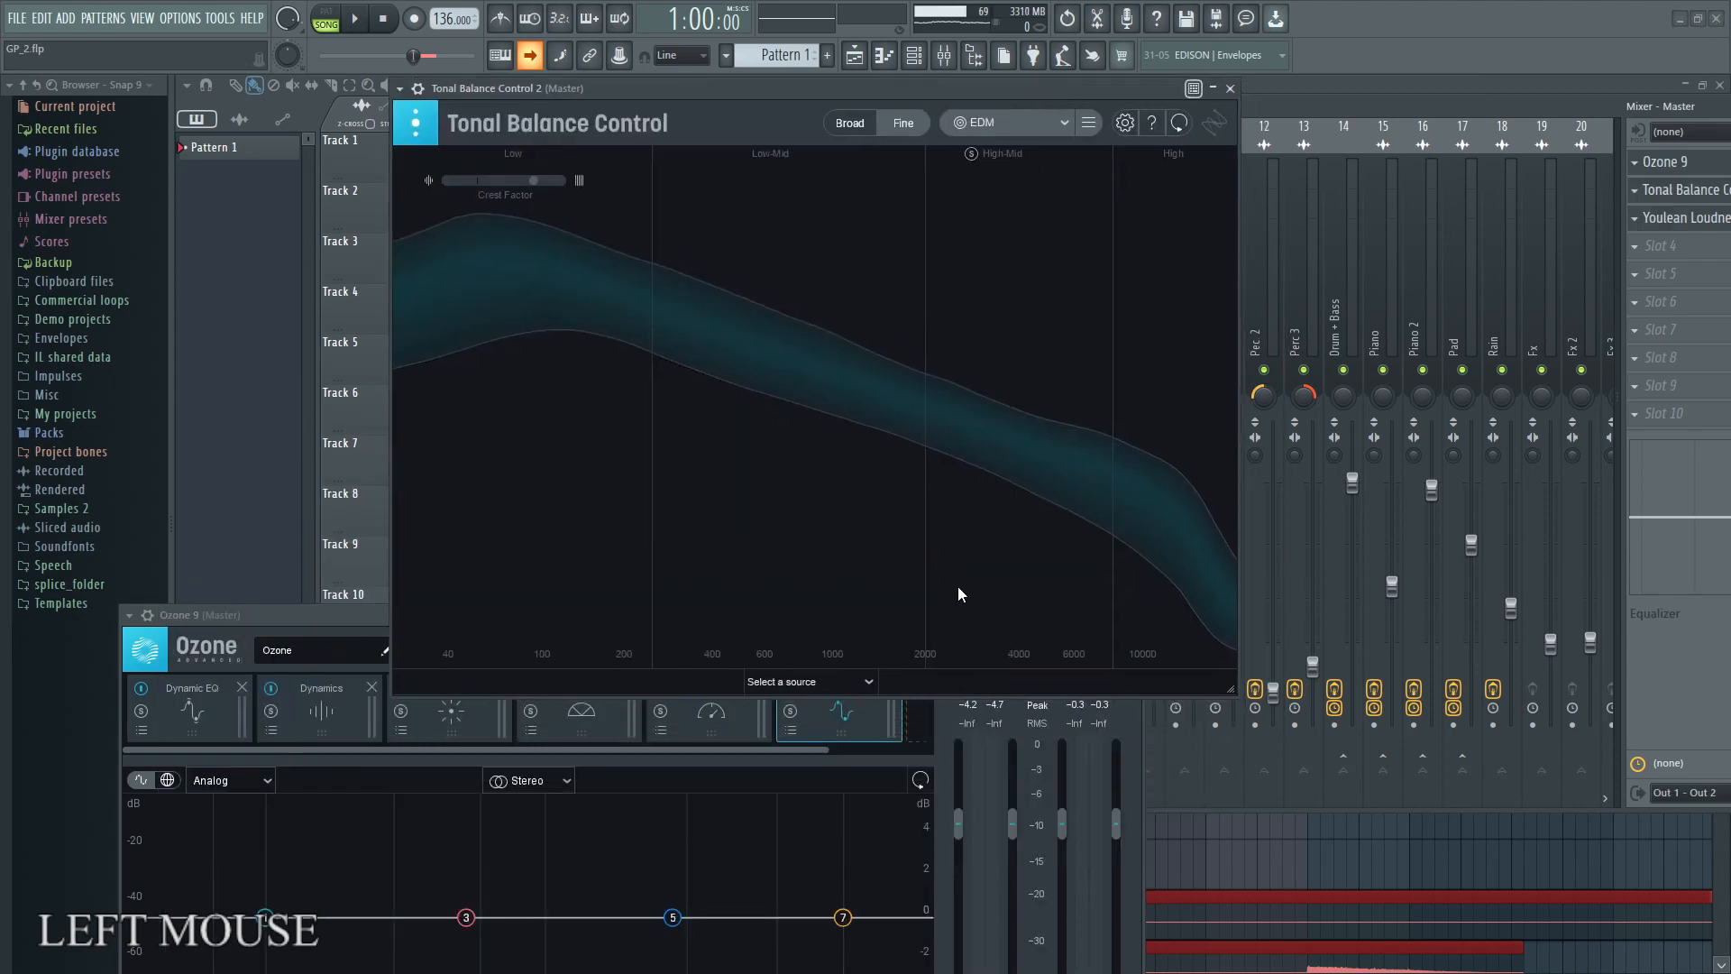
Step: Look through the source list in Tonal Balance Control and choose Vocal - Nectar 3 as the source
{"action": "left_click", "coordinate": [862, 681]}
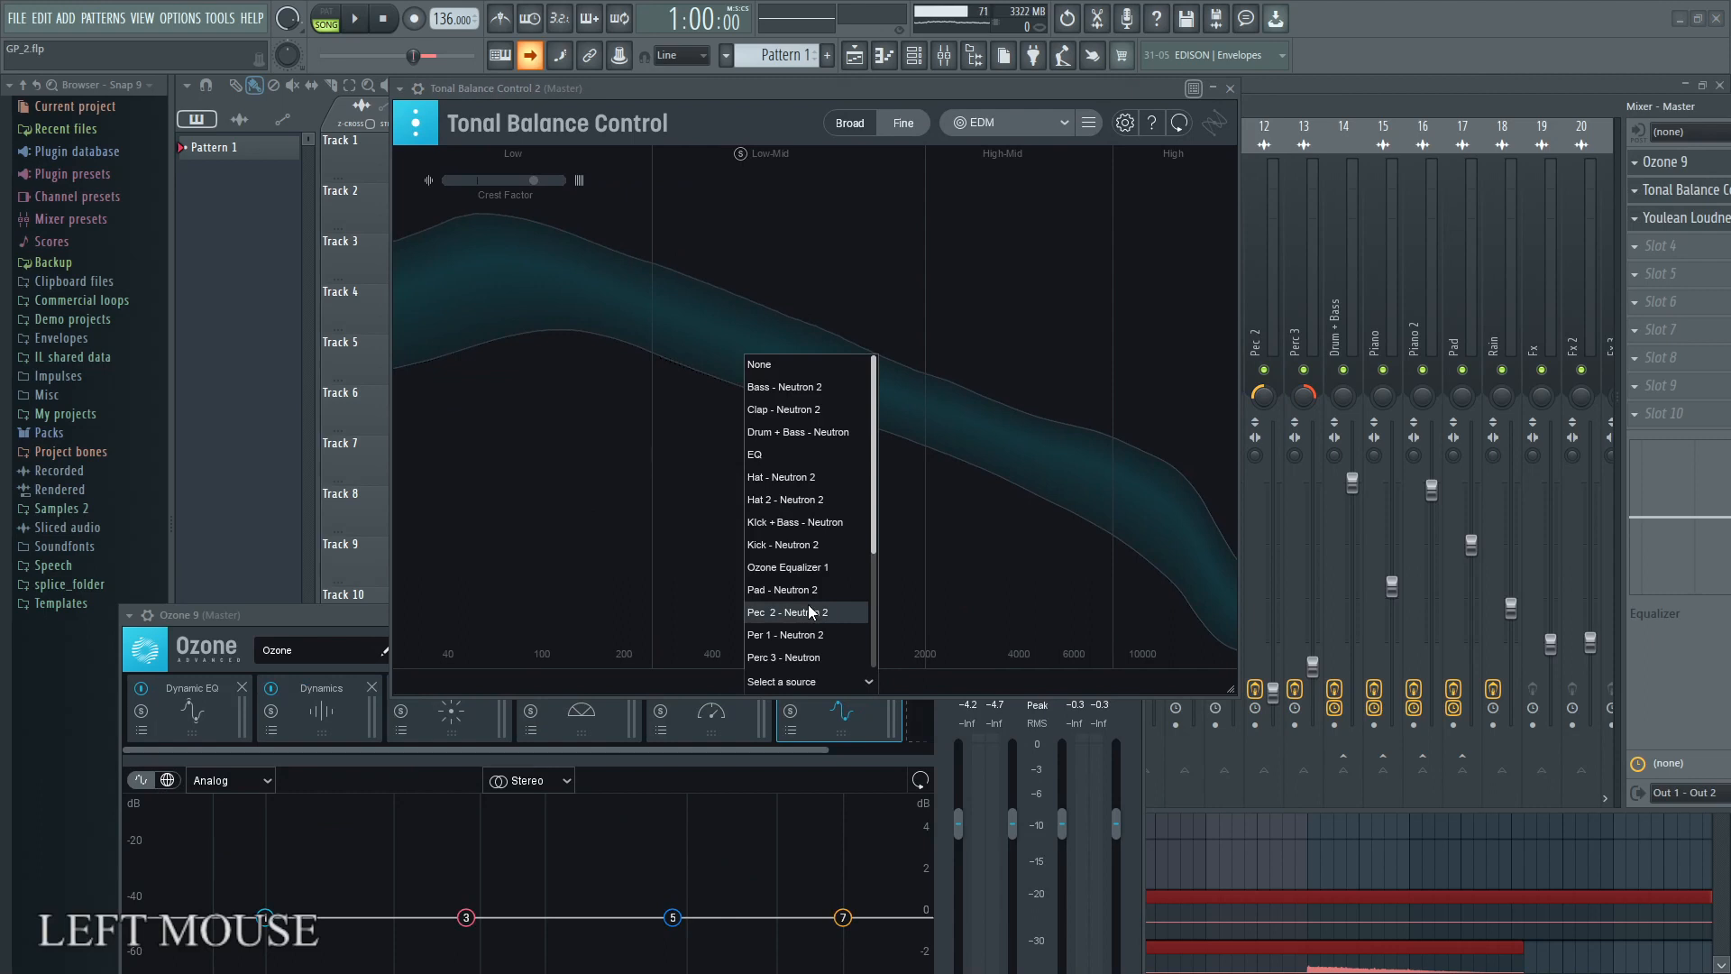
{"action": "scroll", "coordinate": [812, 610], "scroll_direction": "down", "scroll_amount": 1}
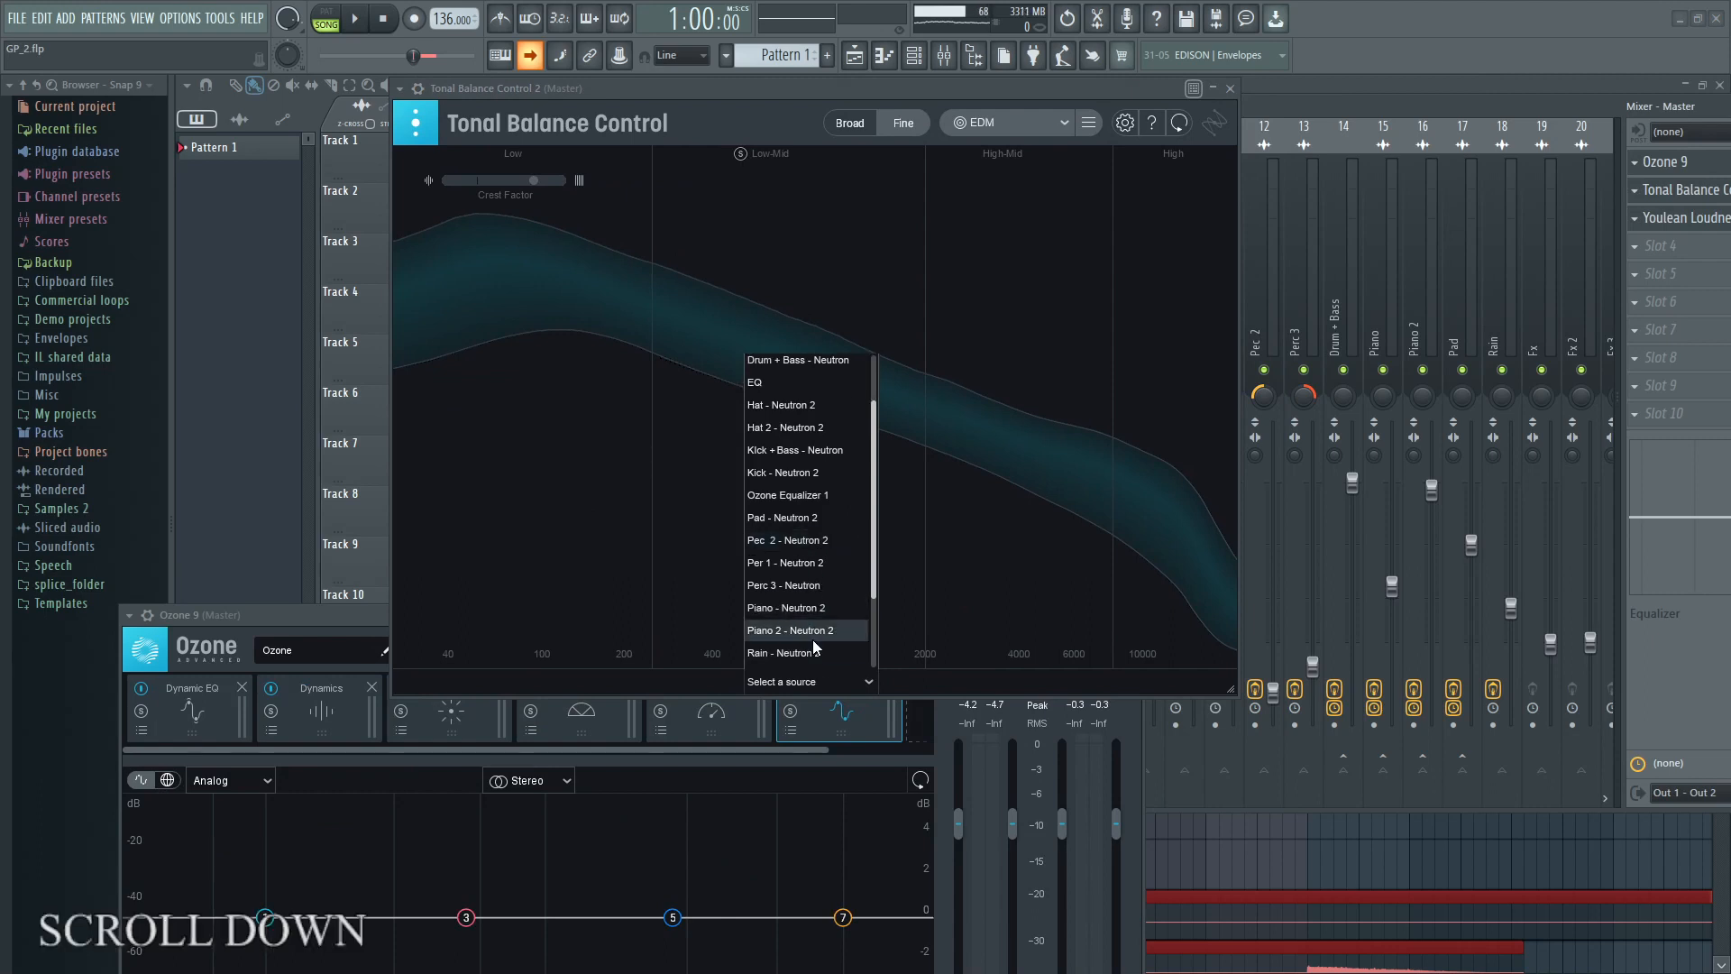
{"action": "scroll", "coordinate": [813, 640], "scroll_direction": "up", "scroll_amount": 1}
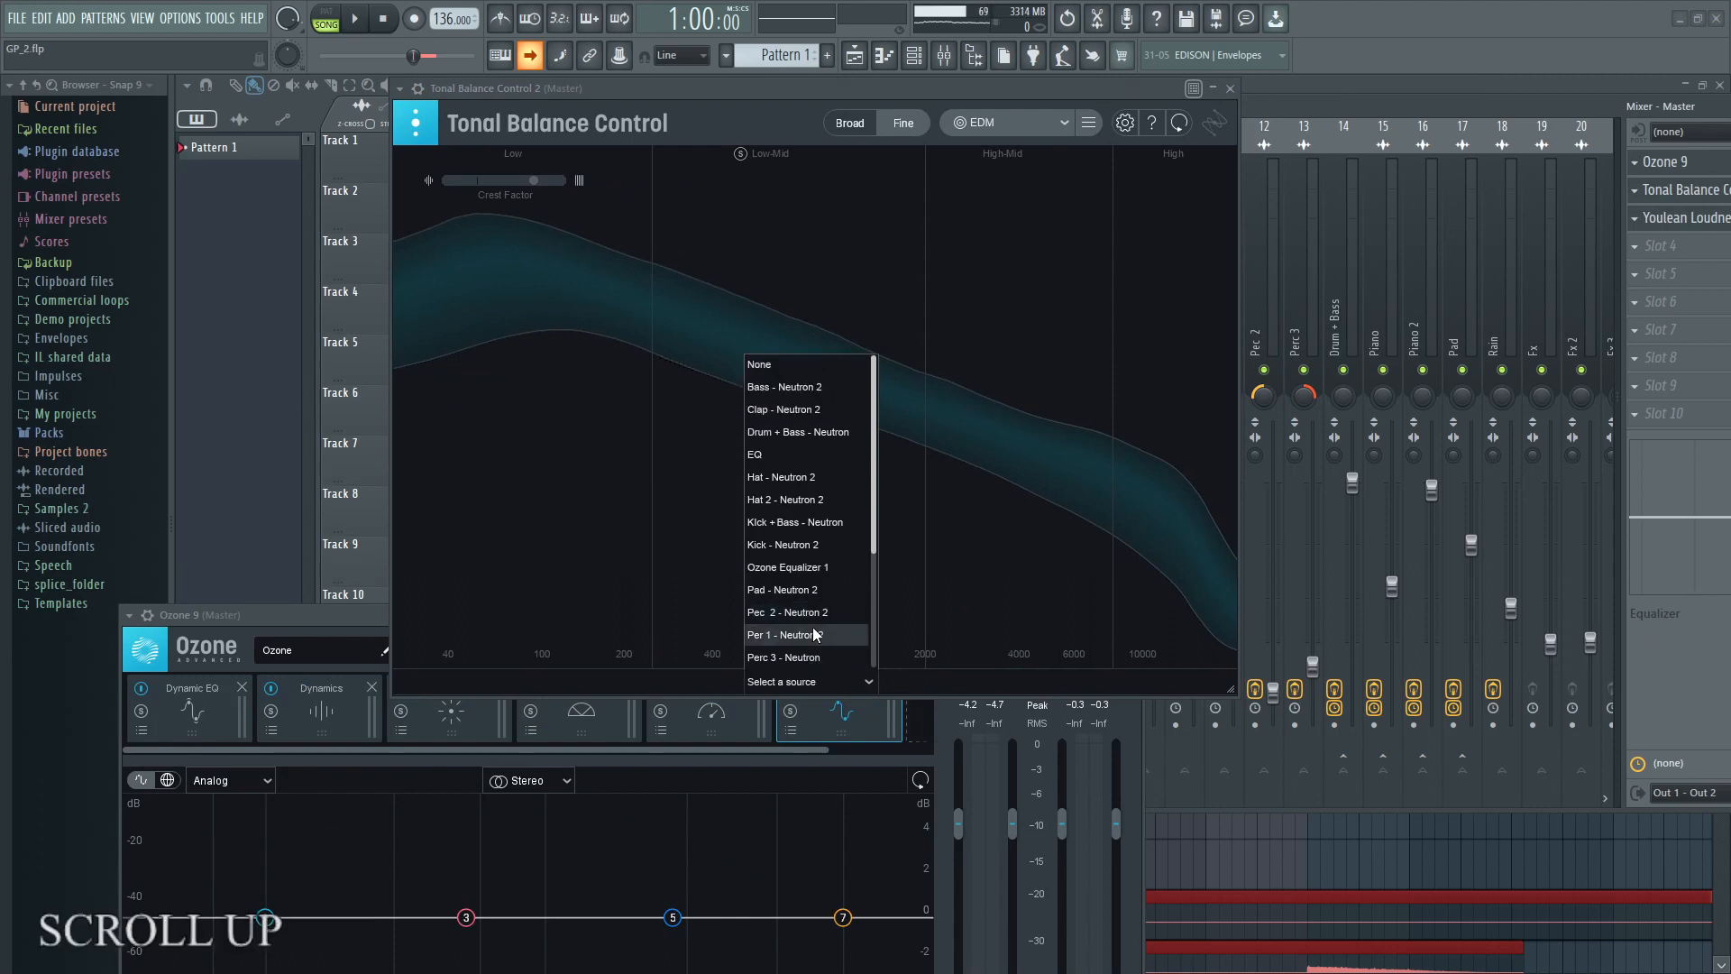
{"action": "key", "text": "super+KP_Add"}
{"action": "scroll", "coordinate": [813, 545], "scroll_direction": "up", "scroll_amount": 1}
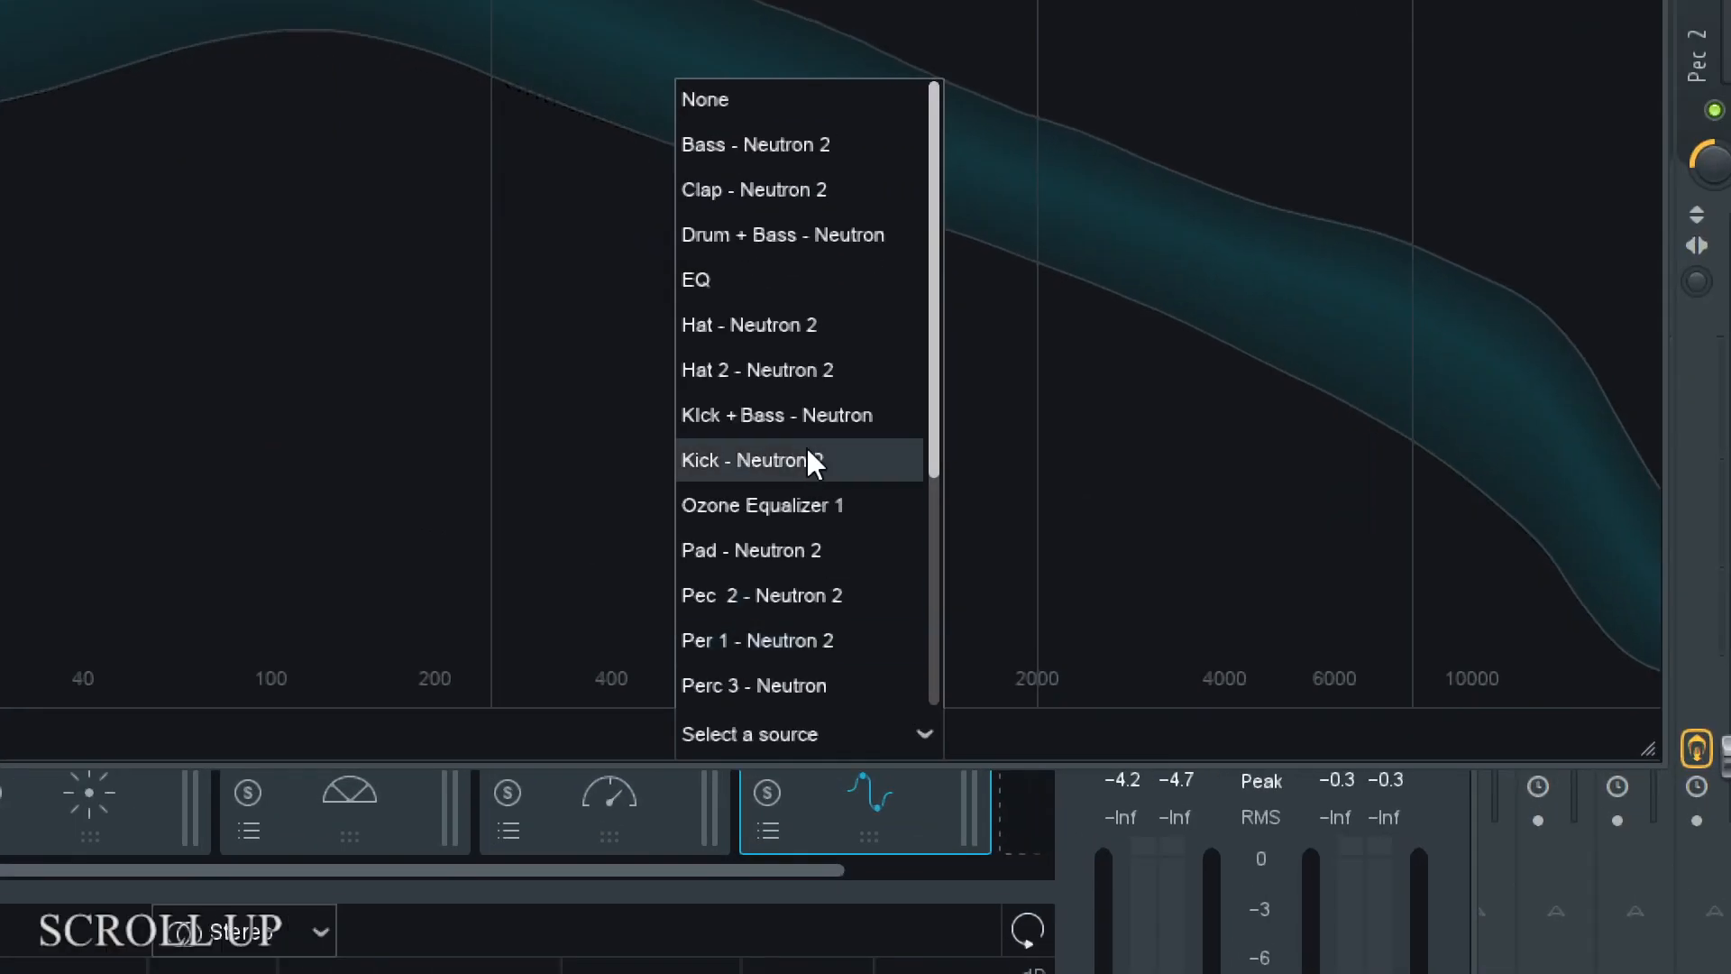
{"action": "scroll", "coordinate": [806, 505], "scroll_direction": "down", "scroll_amount": 3}
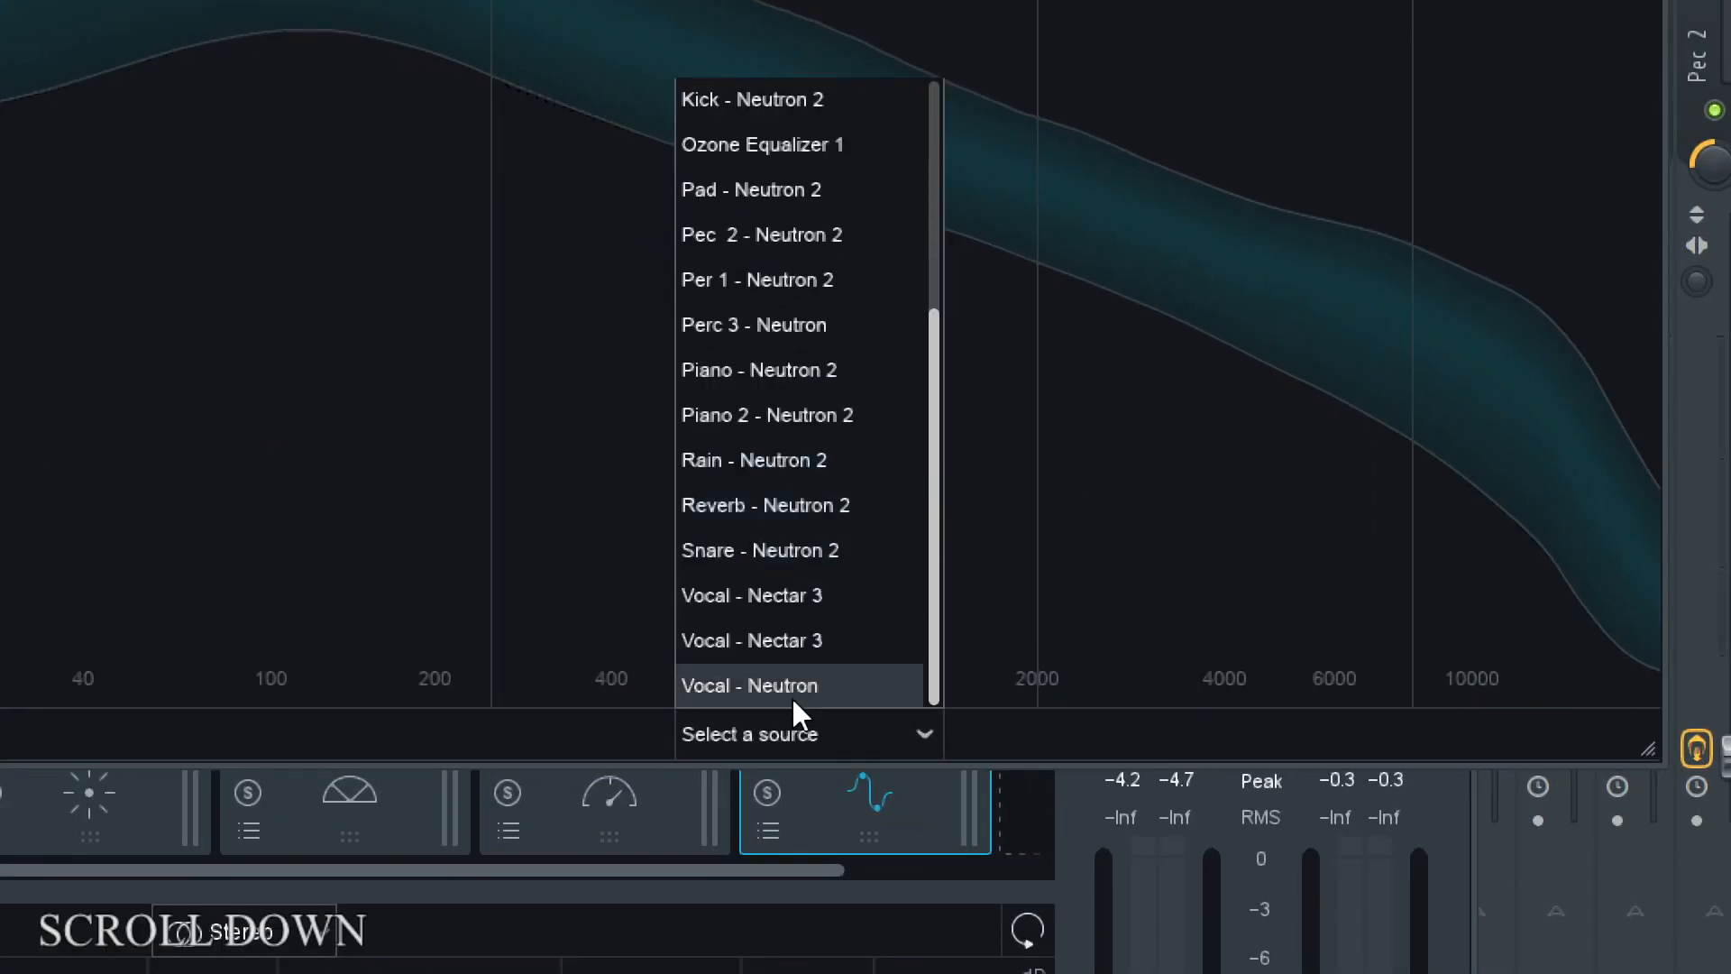
{"action": "left_click", "coordinate": [814, 639]}
{"action": "key", "text": "super+KP_Subtract"}
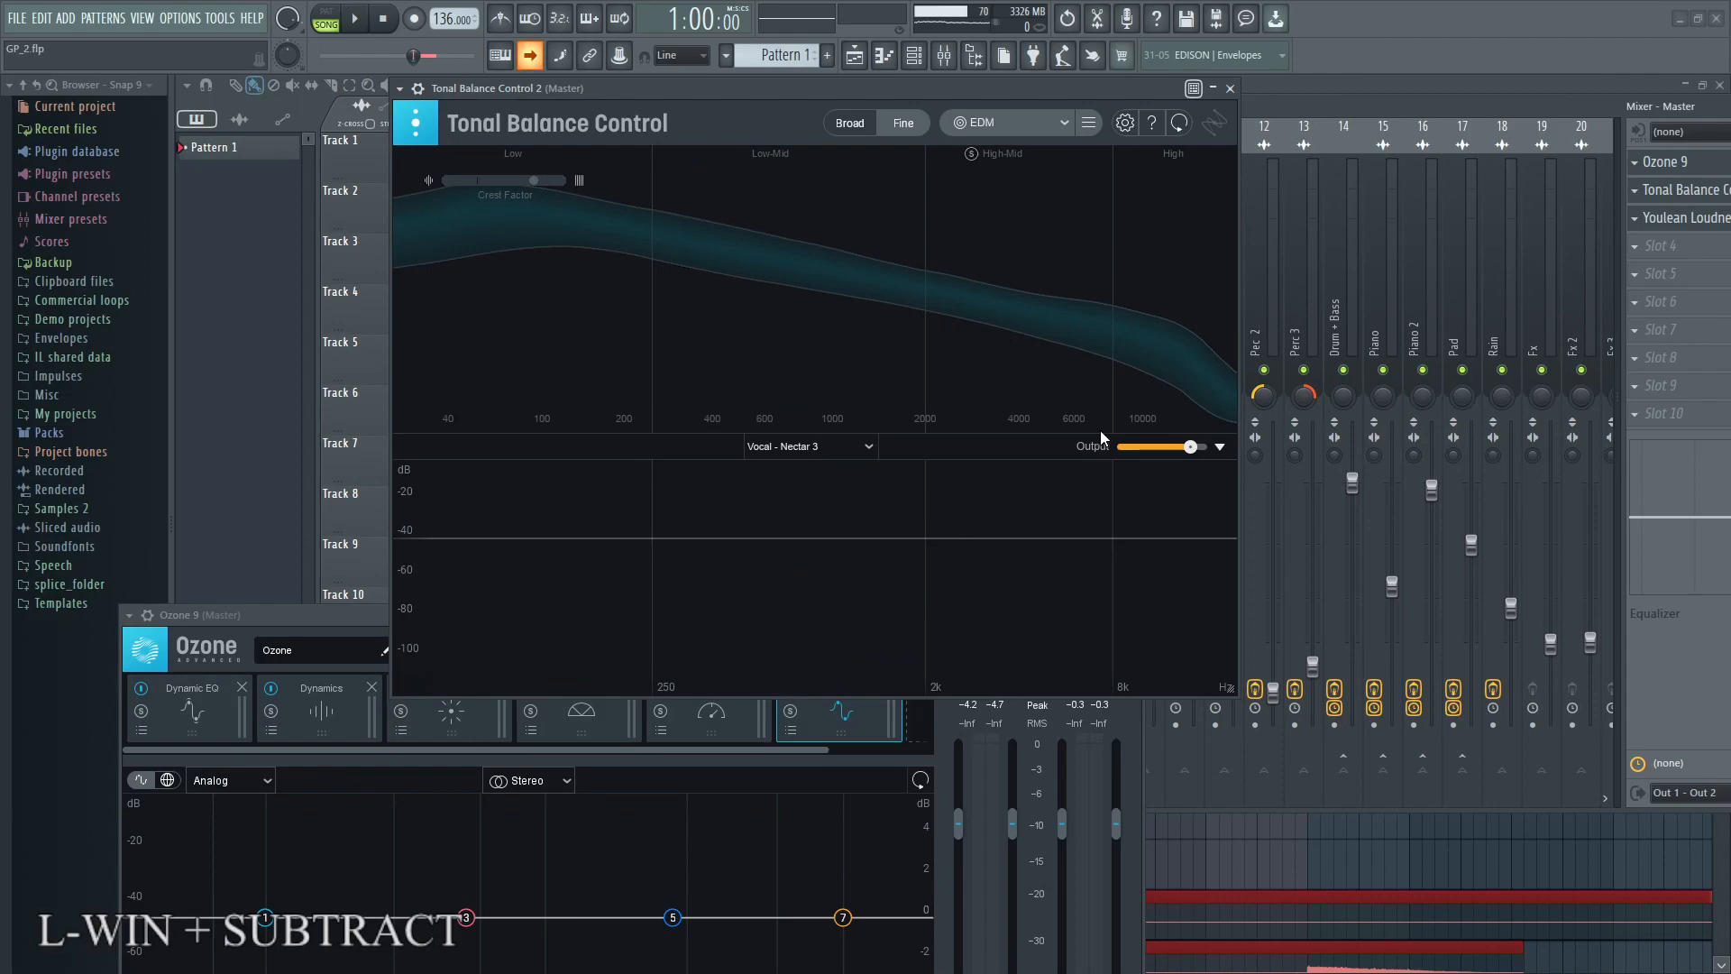
{"action": "key", "text": "super+KP_Add"}
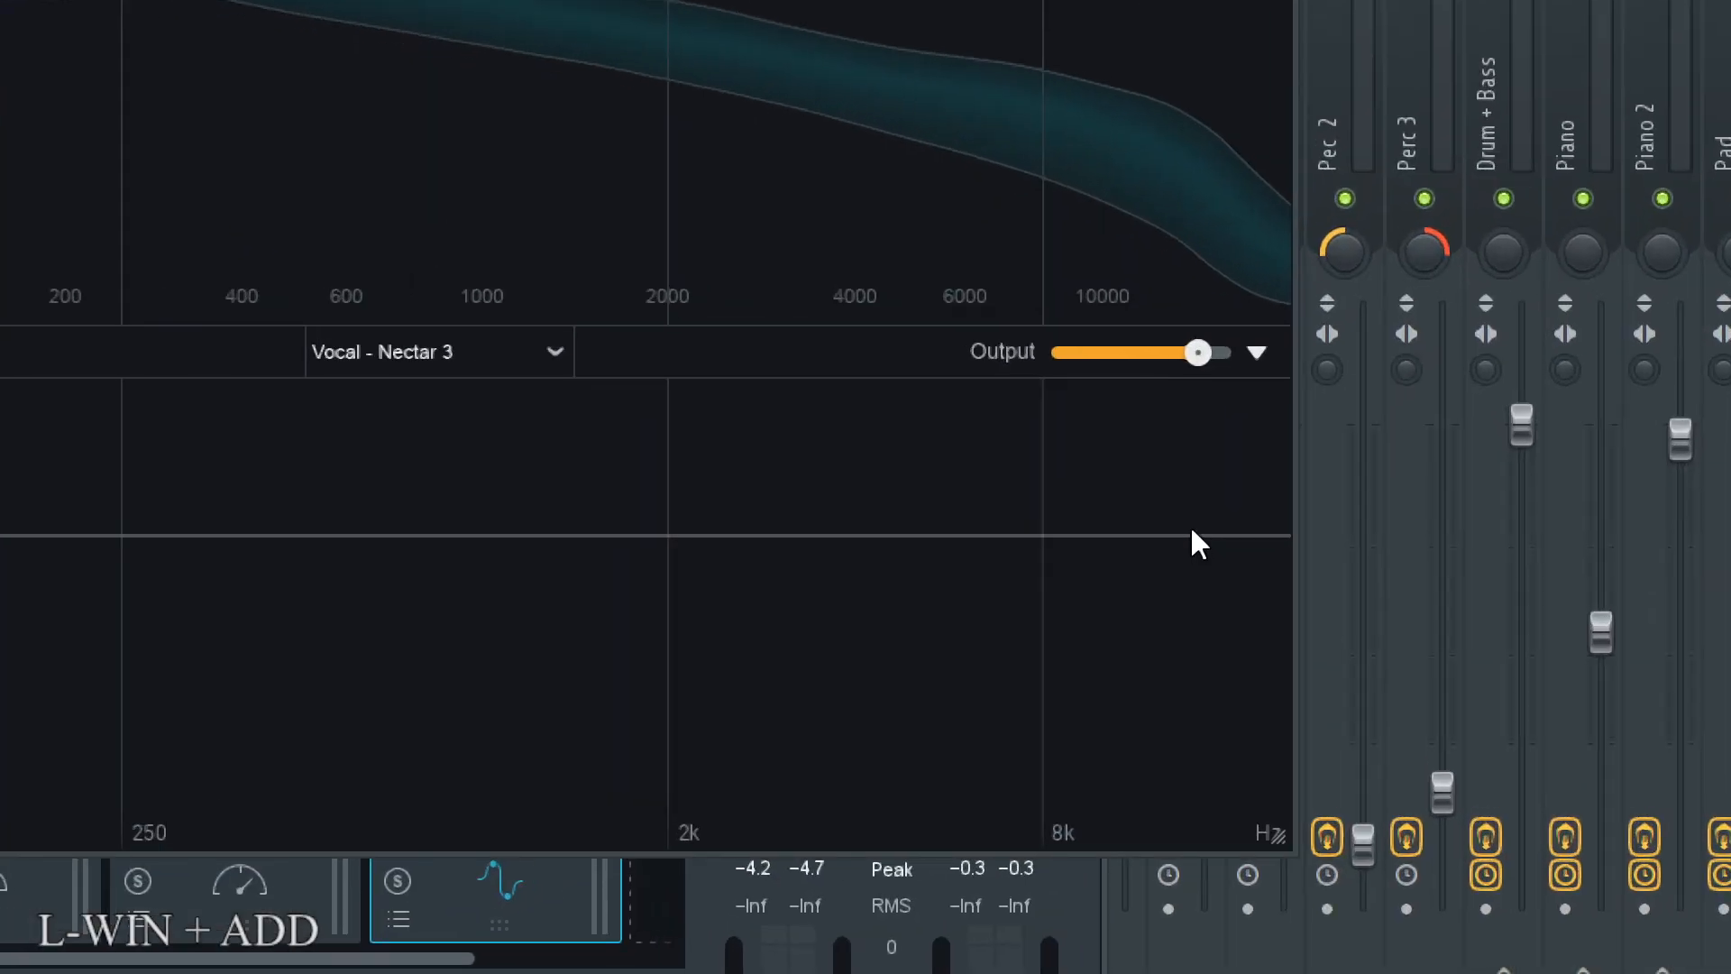
{"action": "left_click", "coordinate": [1190, 546]}
{"action": "key", "text": "super+KP_Subtract"}
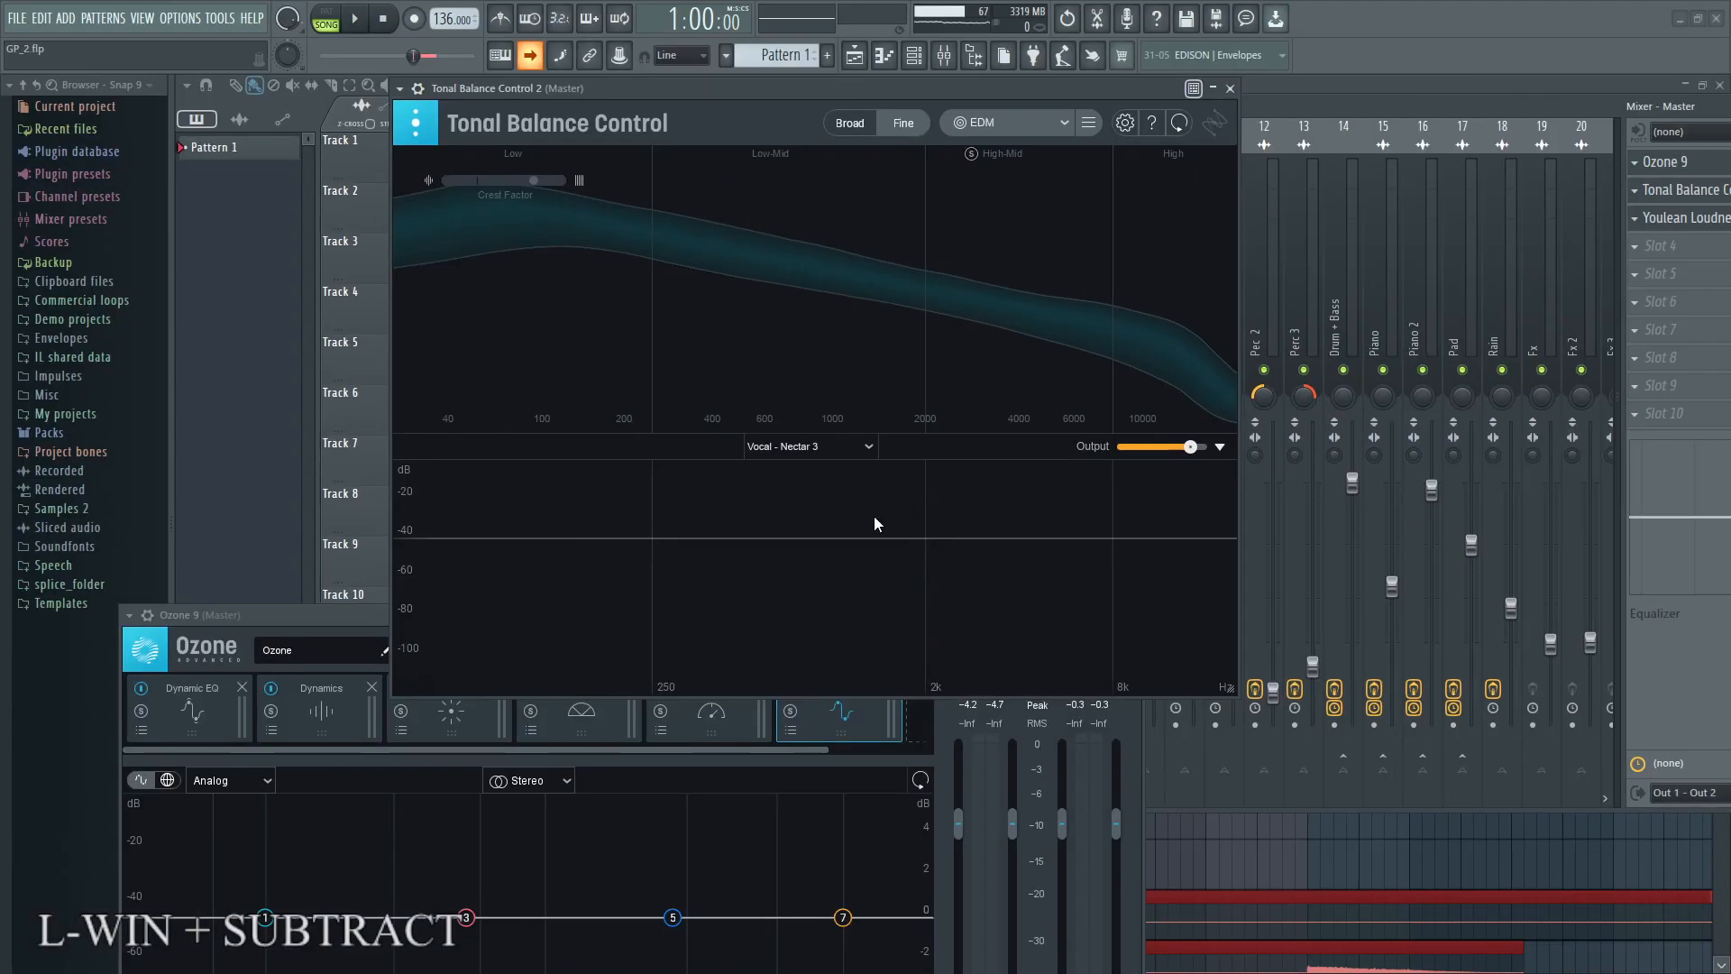
{"action": "left_click", "coordinate": [1178, 529]}
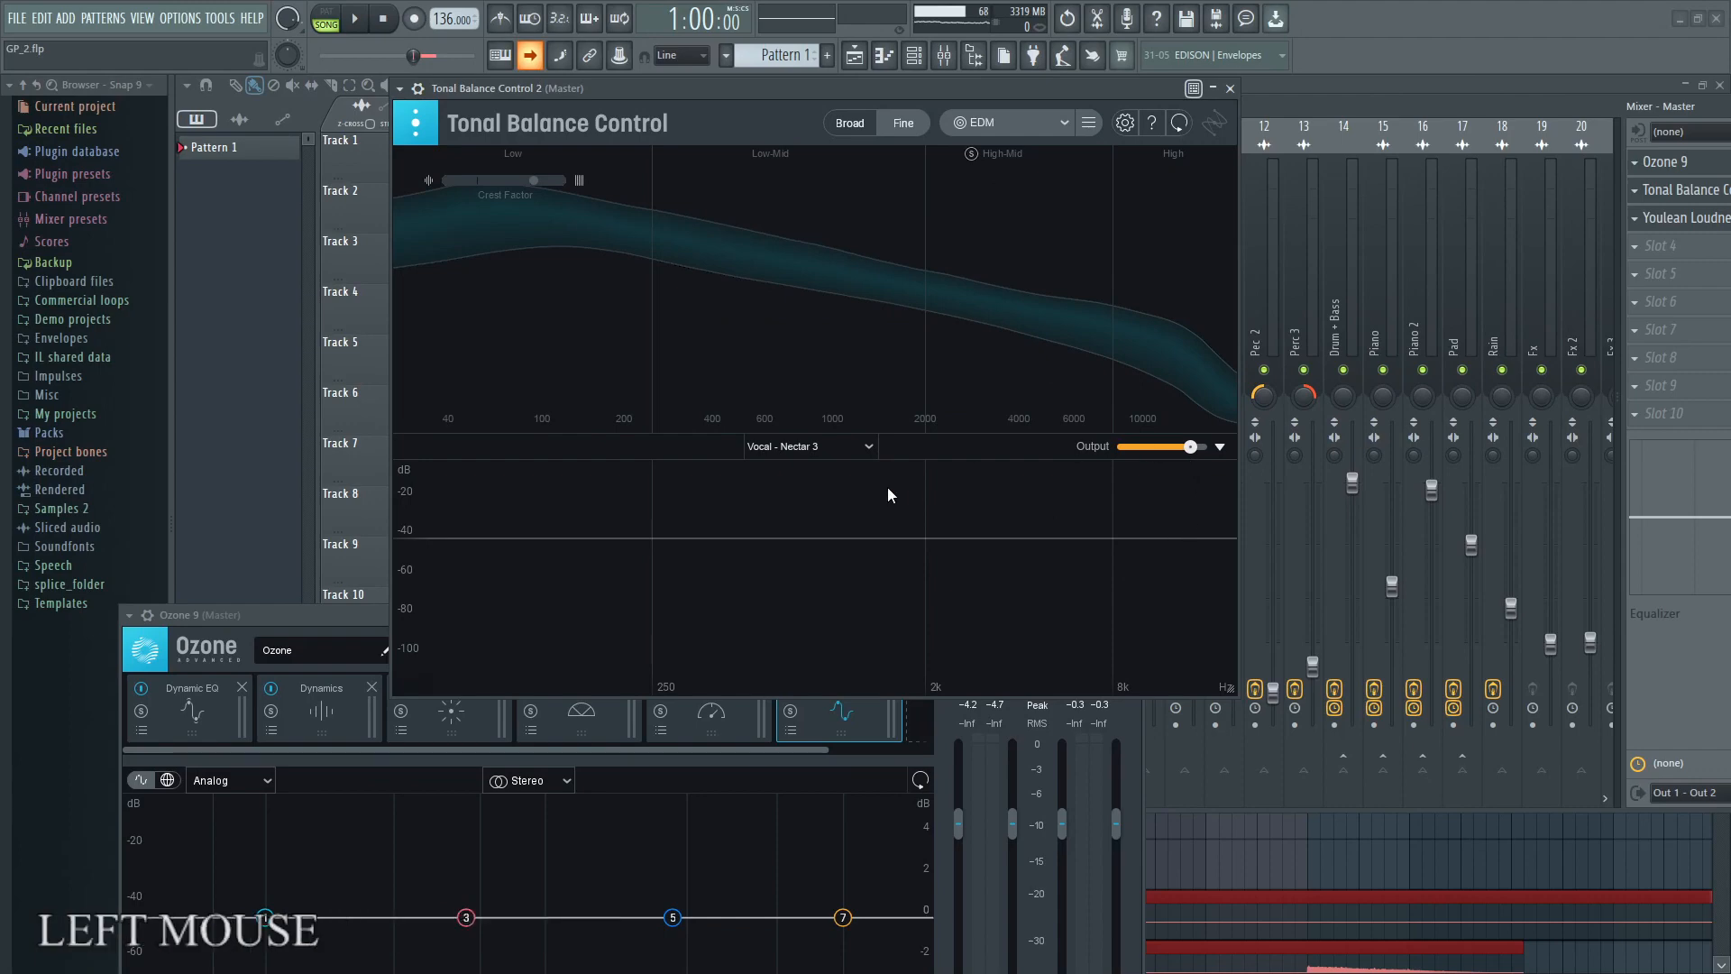
{"action": "key", "text": "super+KP_Add"}
{"action": "key", "text": "super+KP_Subtract"}
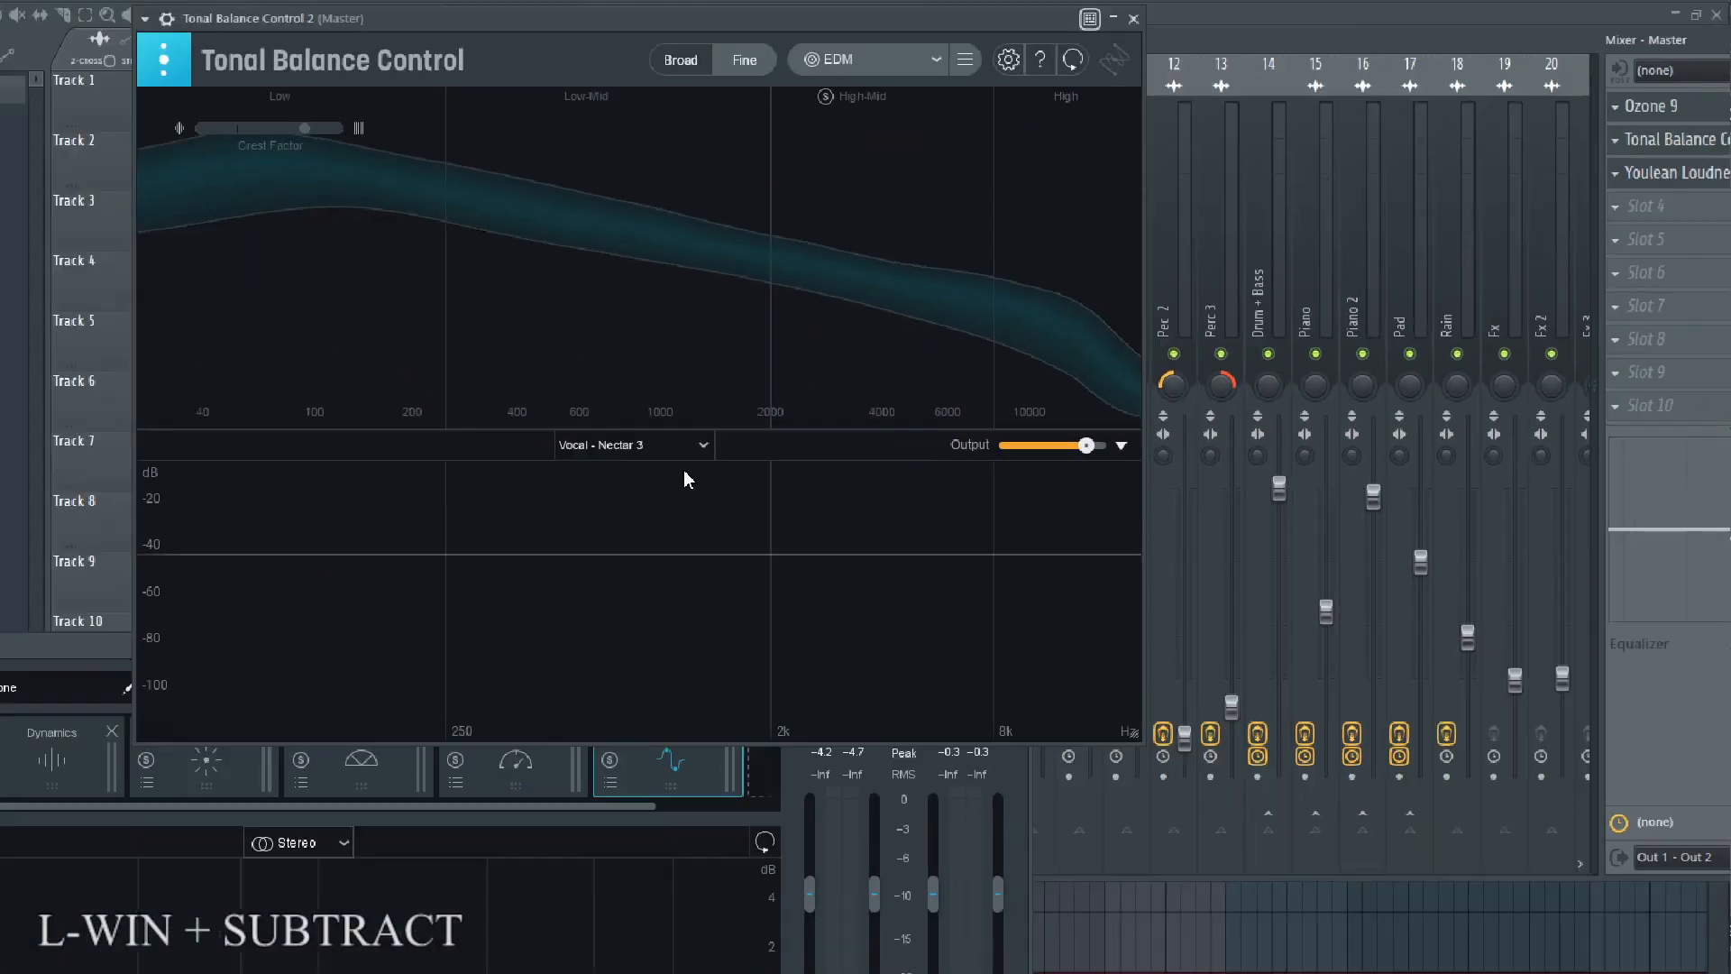
Step: Switch the Tonal Balance Control source to Kick - Neutron 2 and shift its flat lowpass node 4 to 4500 Hz
{"action": "left_click", "coordinate": [864, 444]}
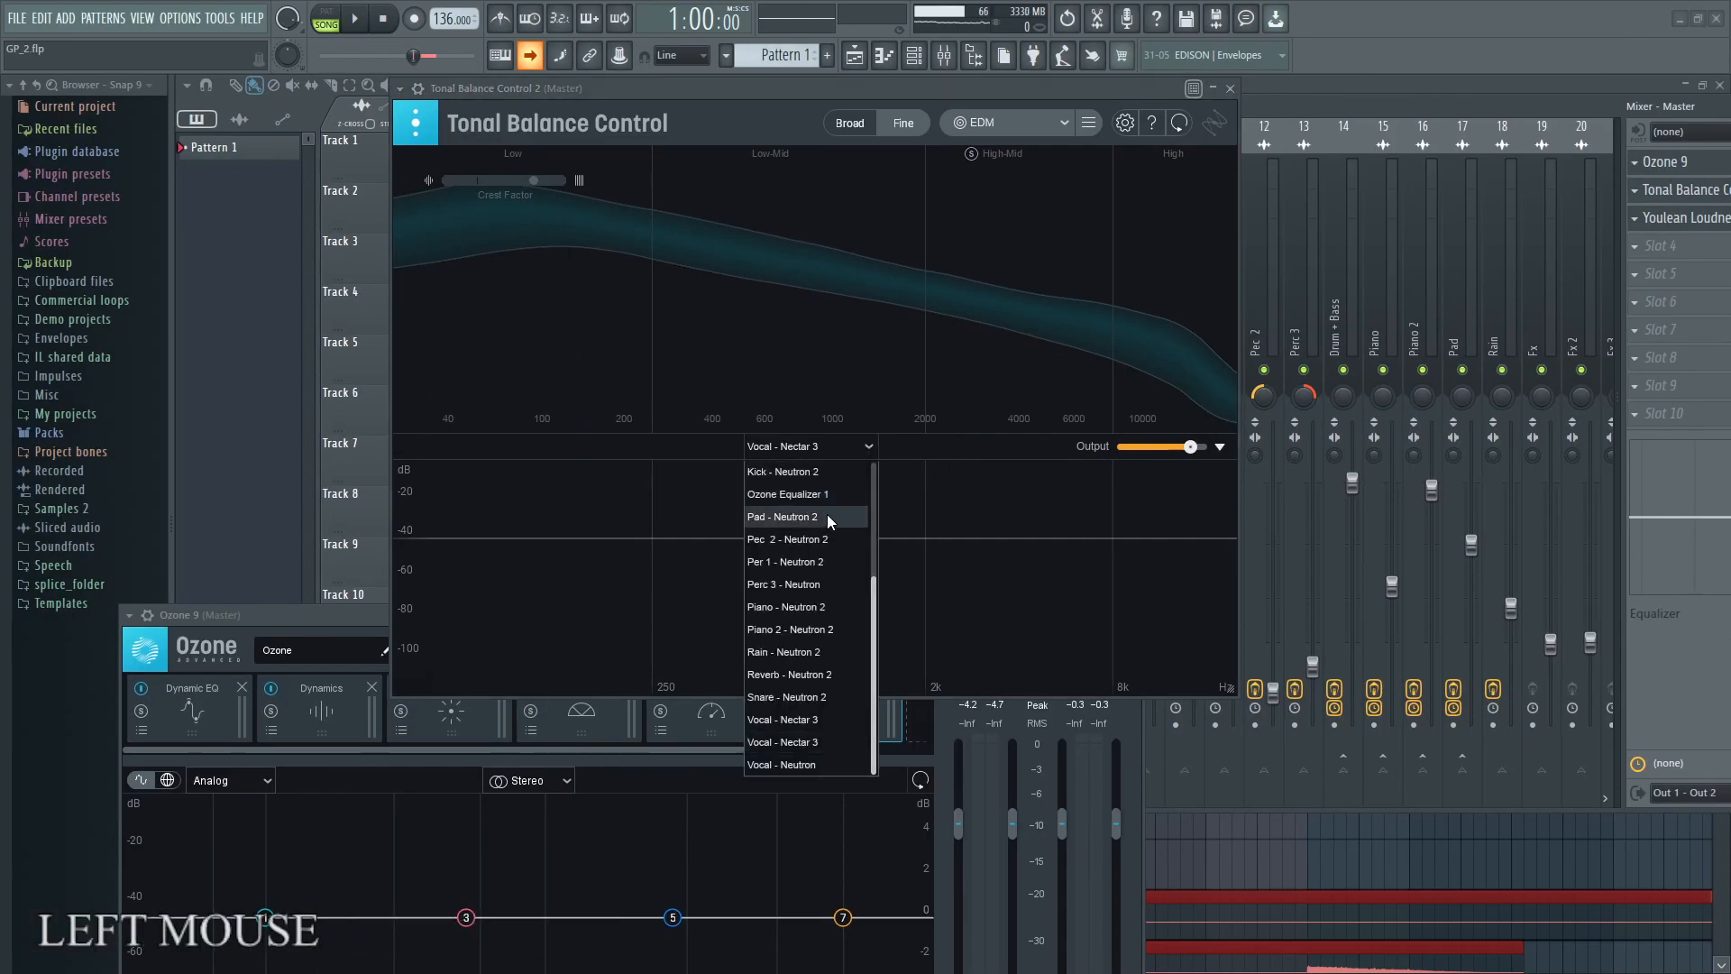
{"action": "left_click", "coordinate": [830, 475]}
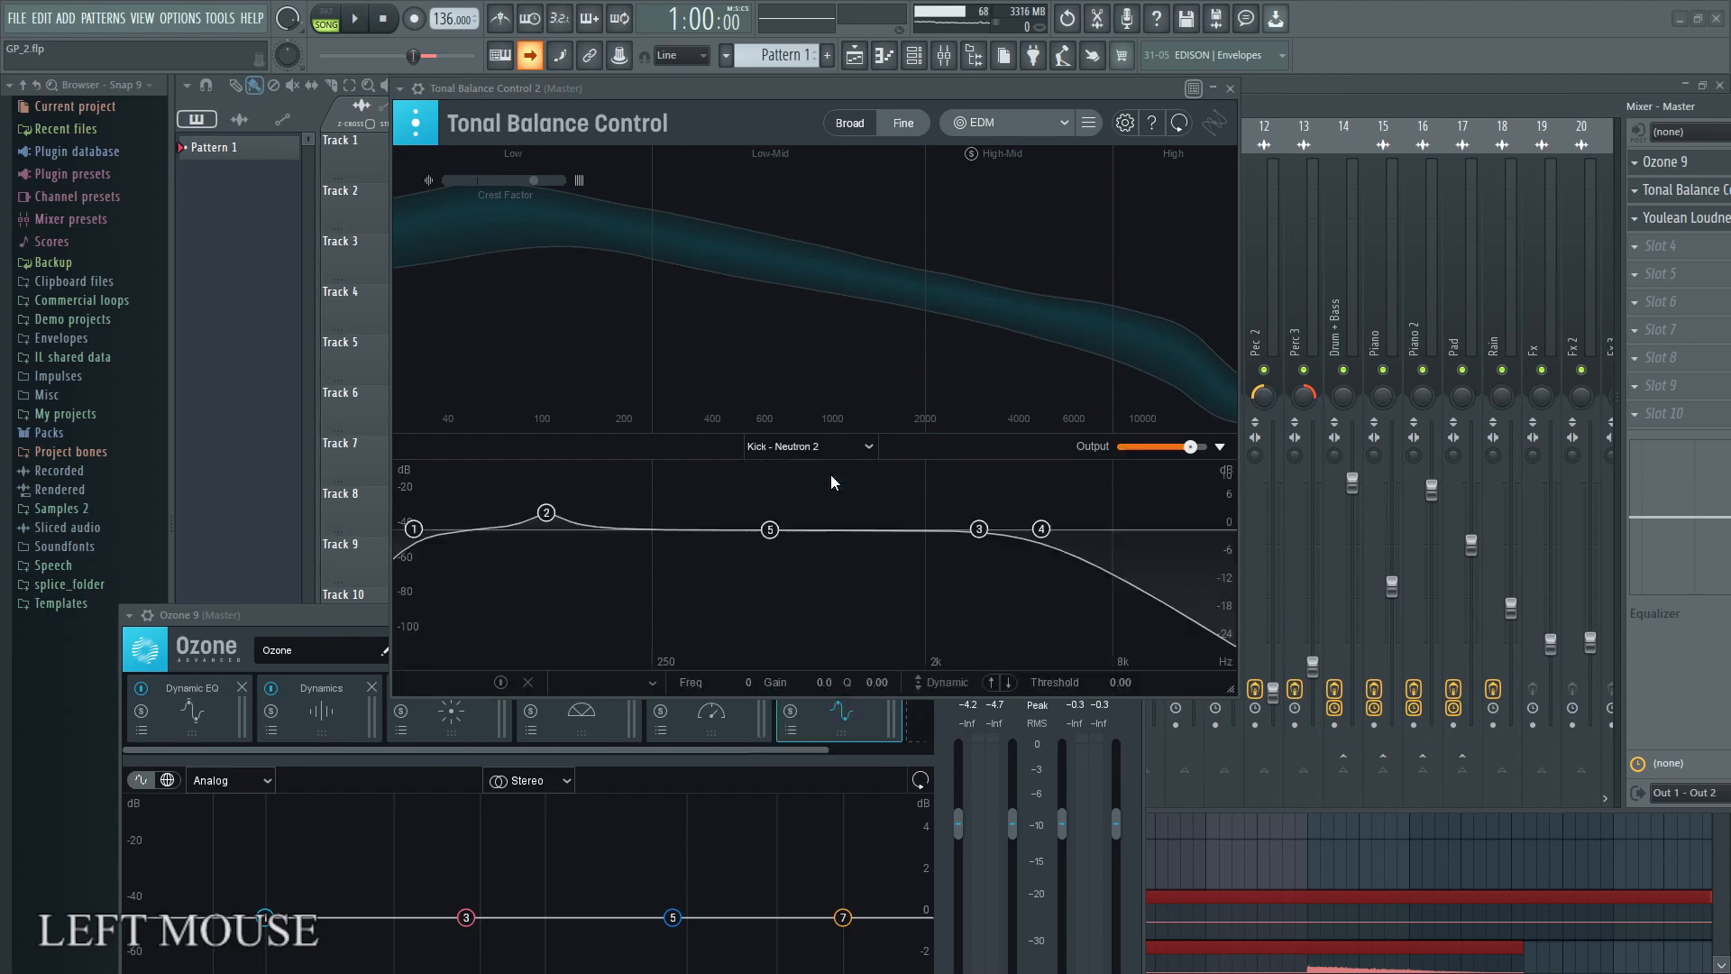
{"action": "key", "text": "super+KP_Add"}
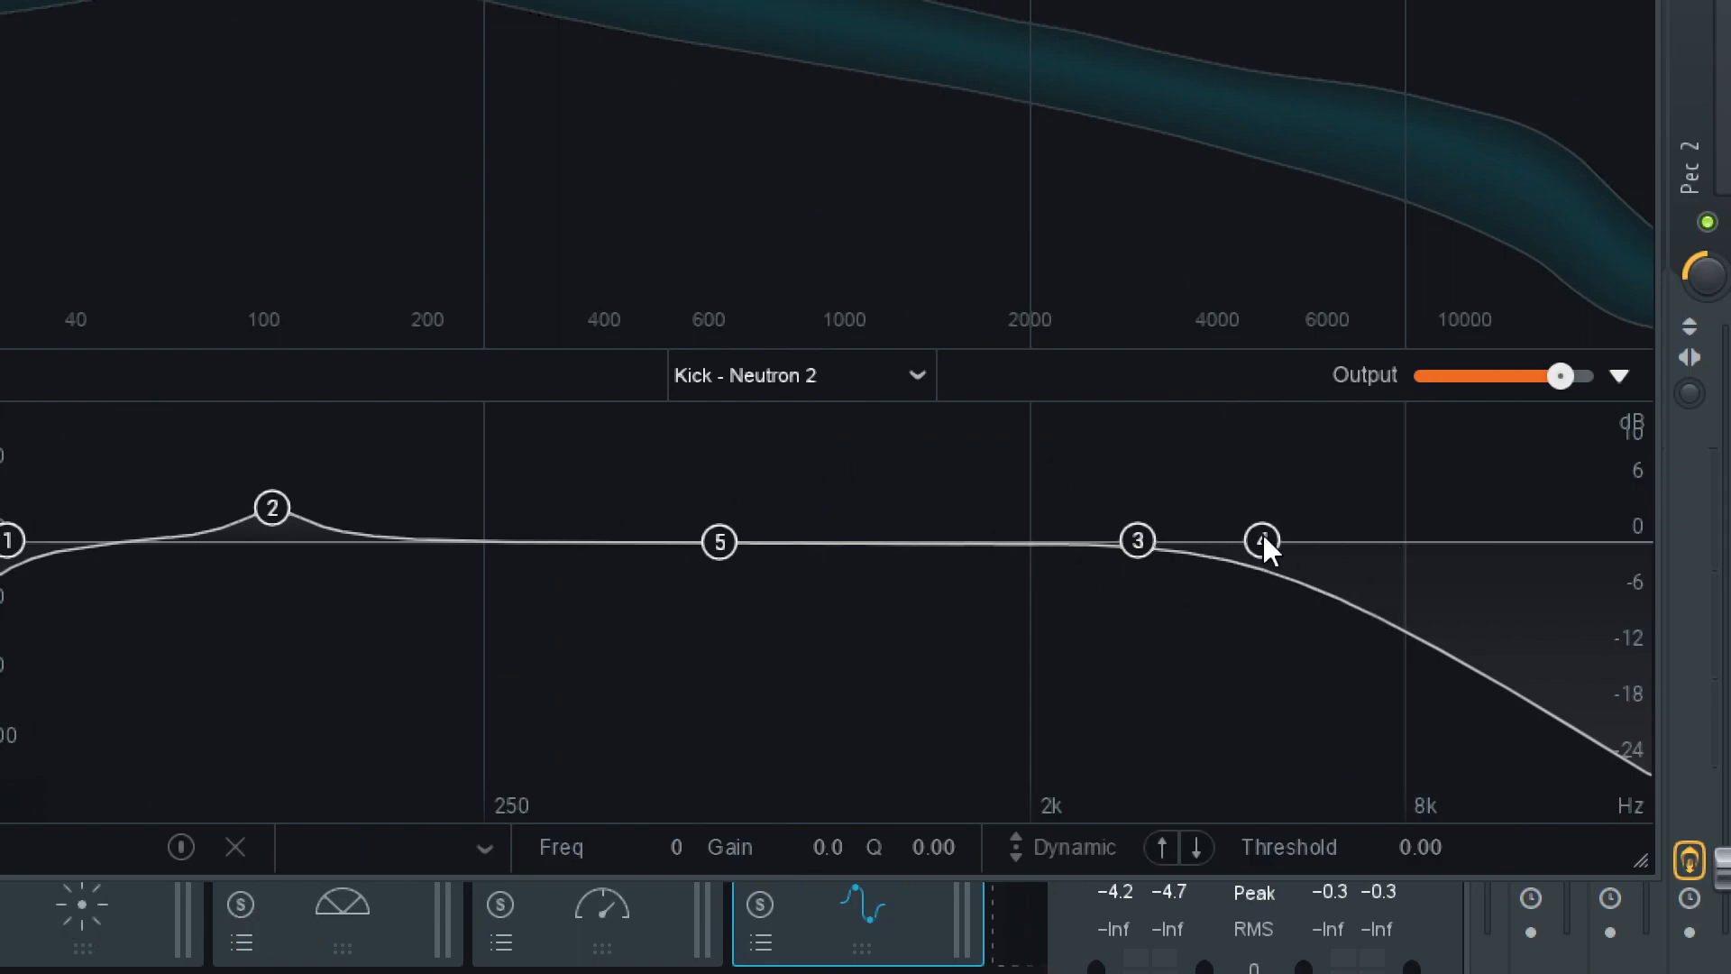
{"action": "mouse_move", "coordinate": [1262, 541]}
{"action": "left_mouse_down"}
{"action": "mouse_move", "coordinate": [1302, 540]}
{"action": "mouse_move", "coordinate": [1248, 540]}
{"action": "left_mouse_up"}
{"action": "key", "text": "super+minus"}
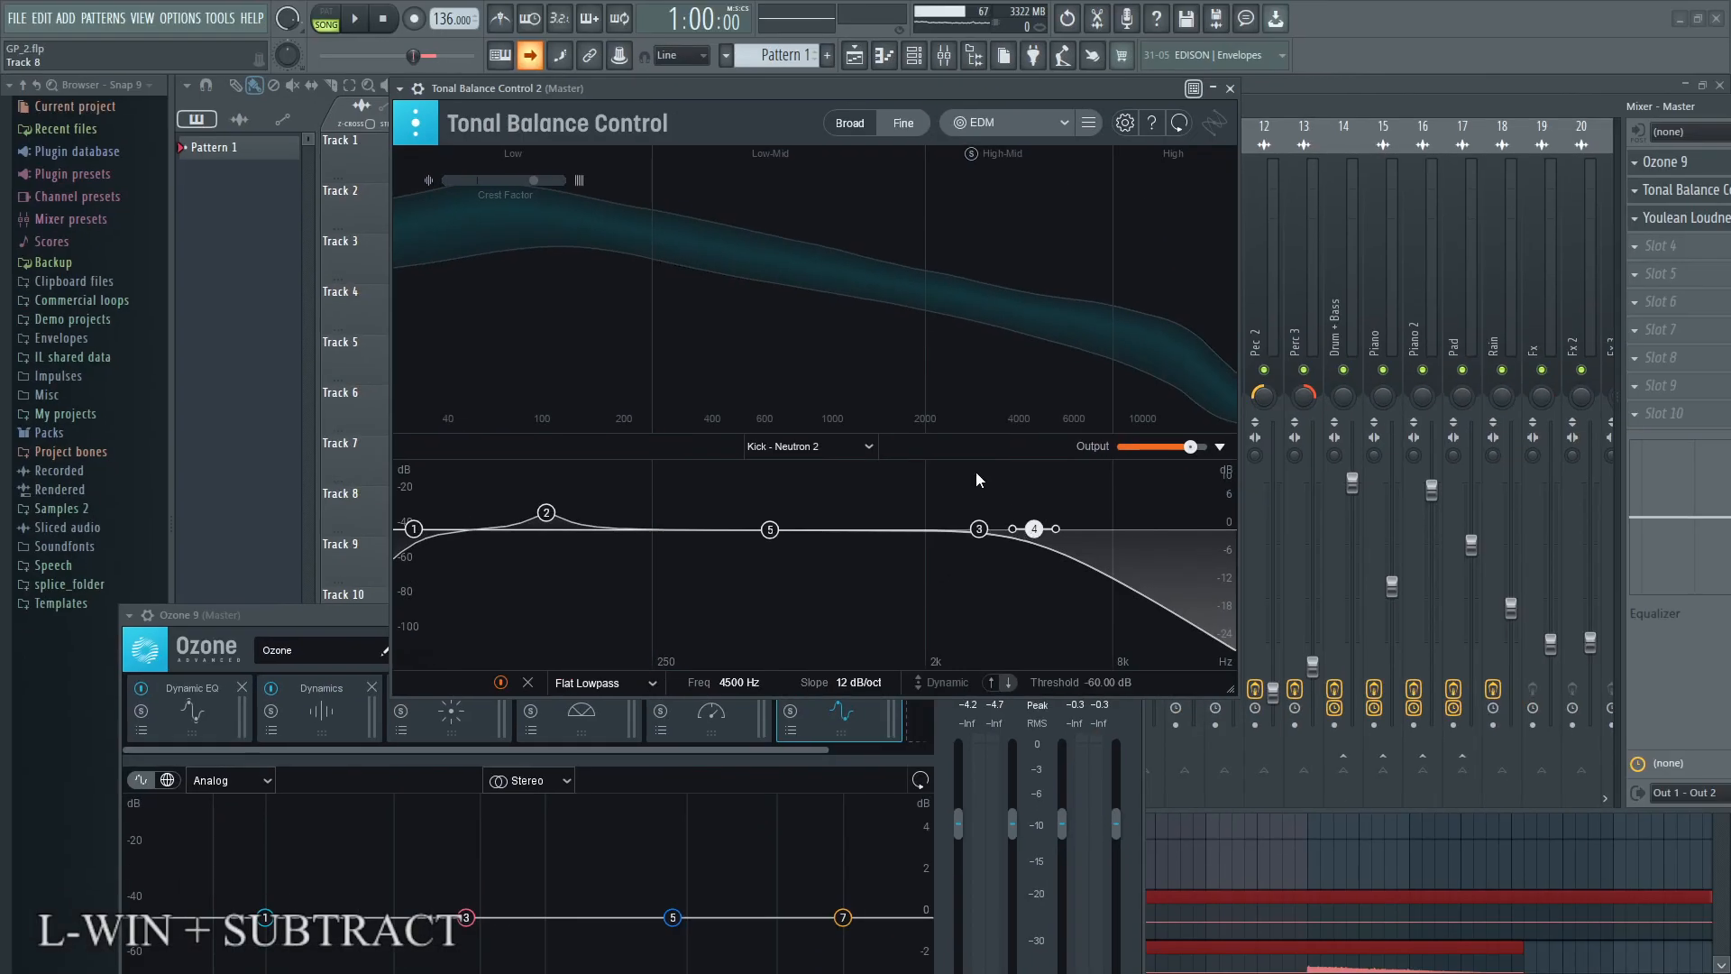
{"action": "key", "text": "super+plus"}
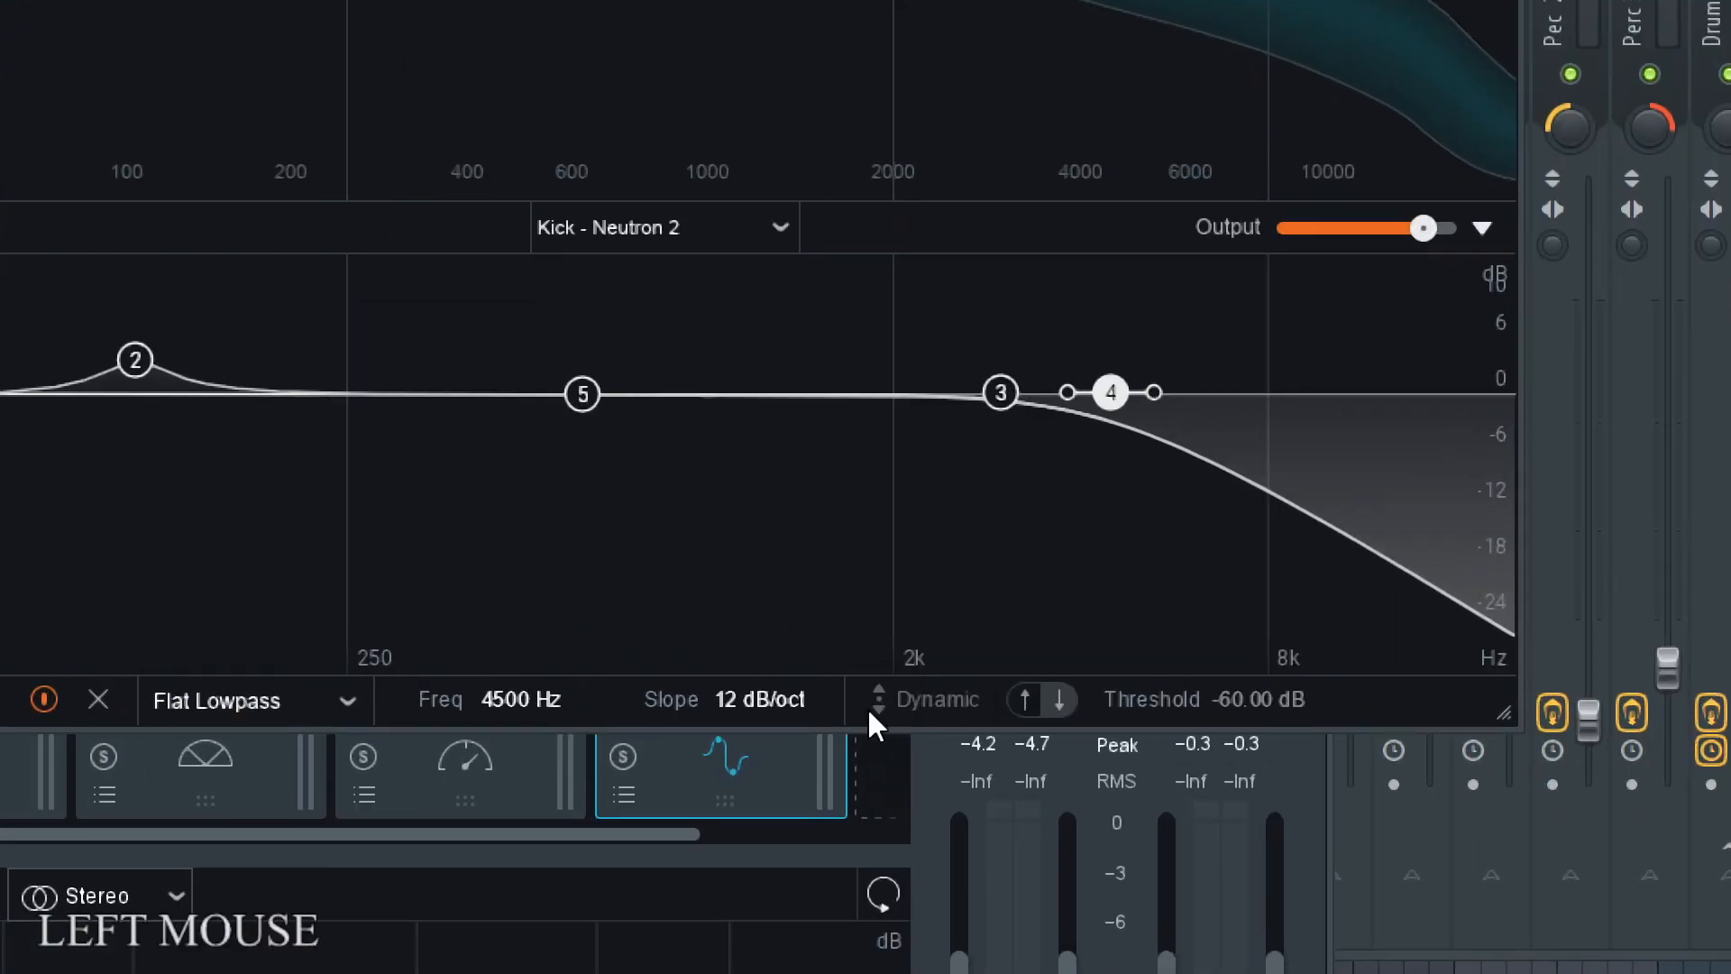
{"action": "key", "text": "super+minus"}
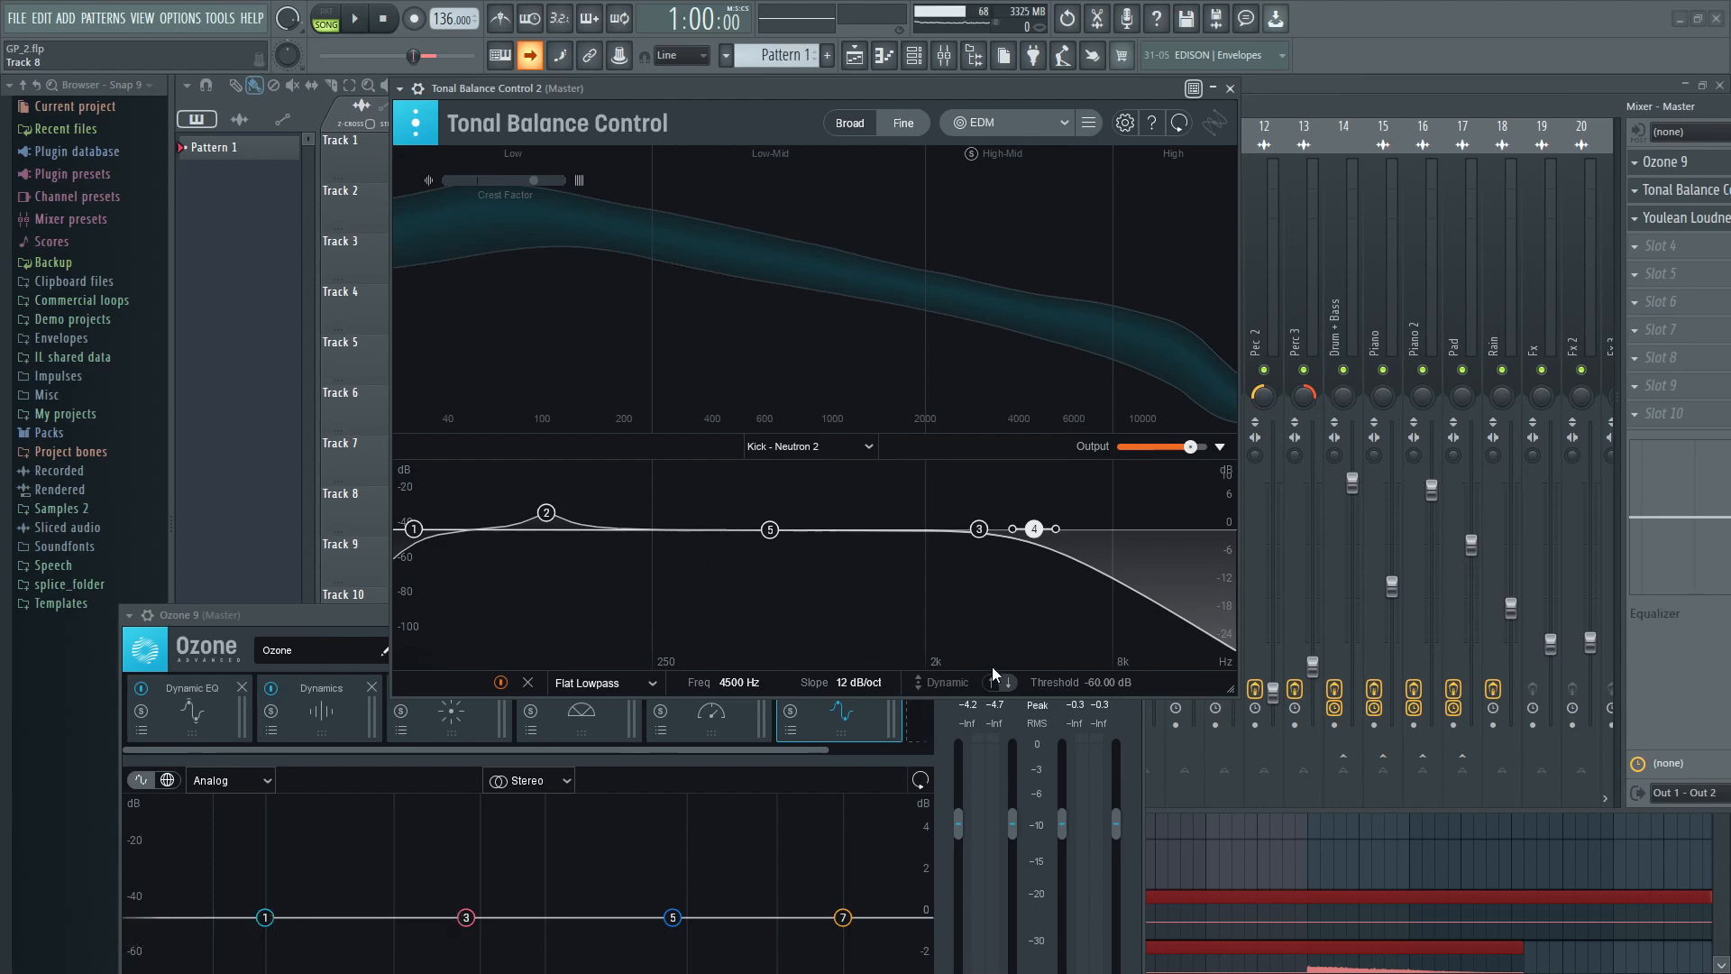
{"action": "key", "text": "super+minus"}
Step: Set the Tonal Balance Control source to None to close the linked kick equalizer
{"action": "left_click", "coordinate": [851, 441]}
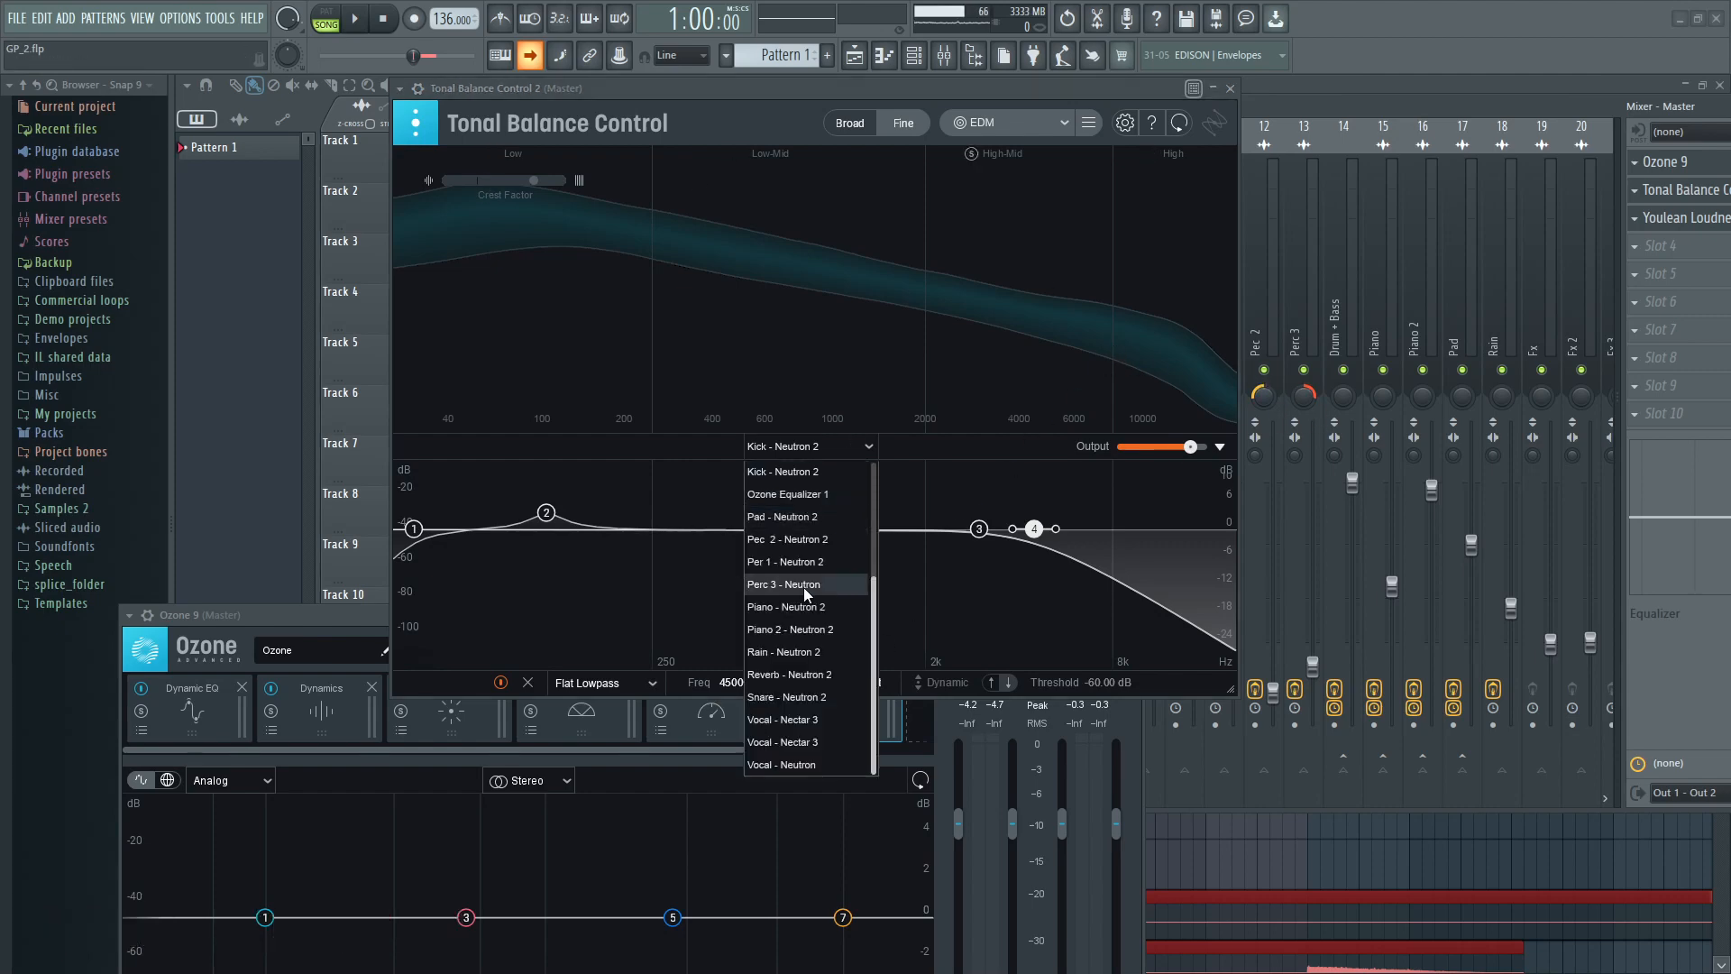
{"action": "scroll", "coordinate": [805, 571], "scroll_direction": "up", "scroll_amount": 3}
{"action": "scroll", "coordinate": [806, 571], "scroll_direction": "up", "scroll_amount": 3}
{"action": "left_click", "coordinate": [811, 483]}
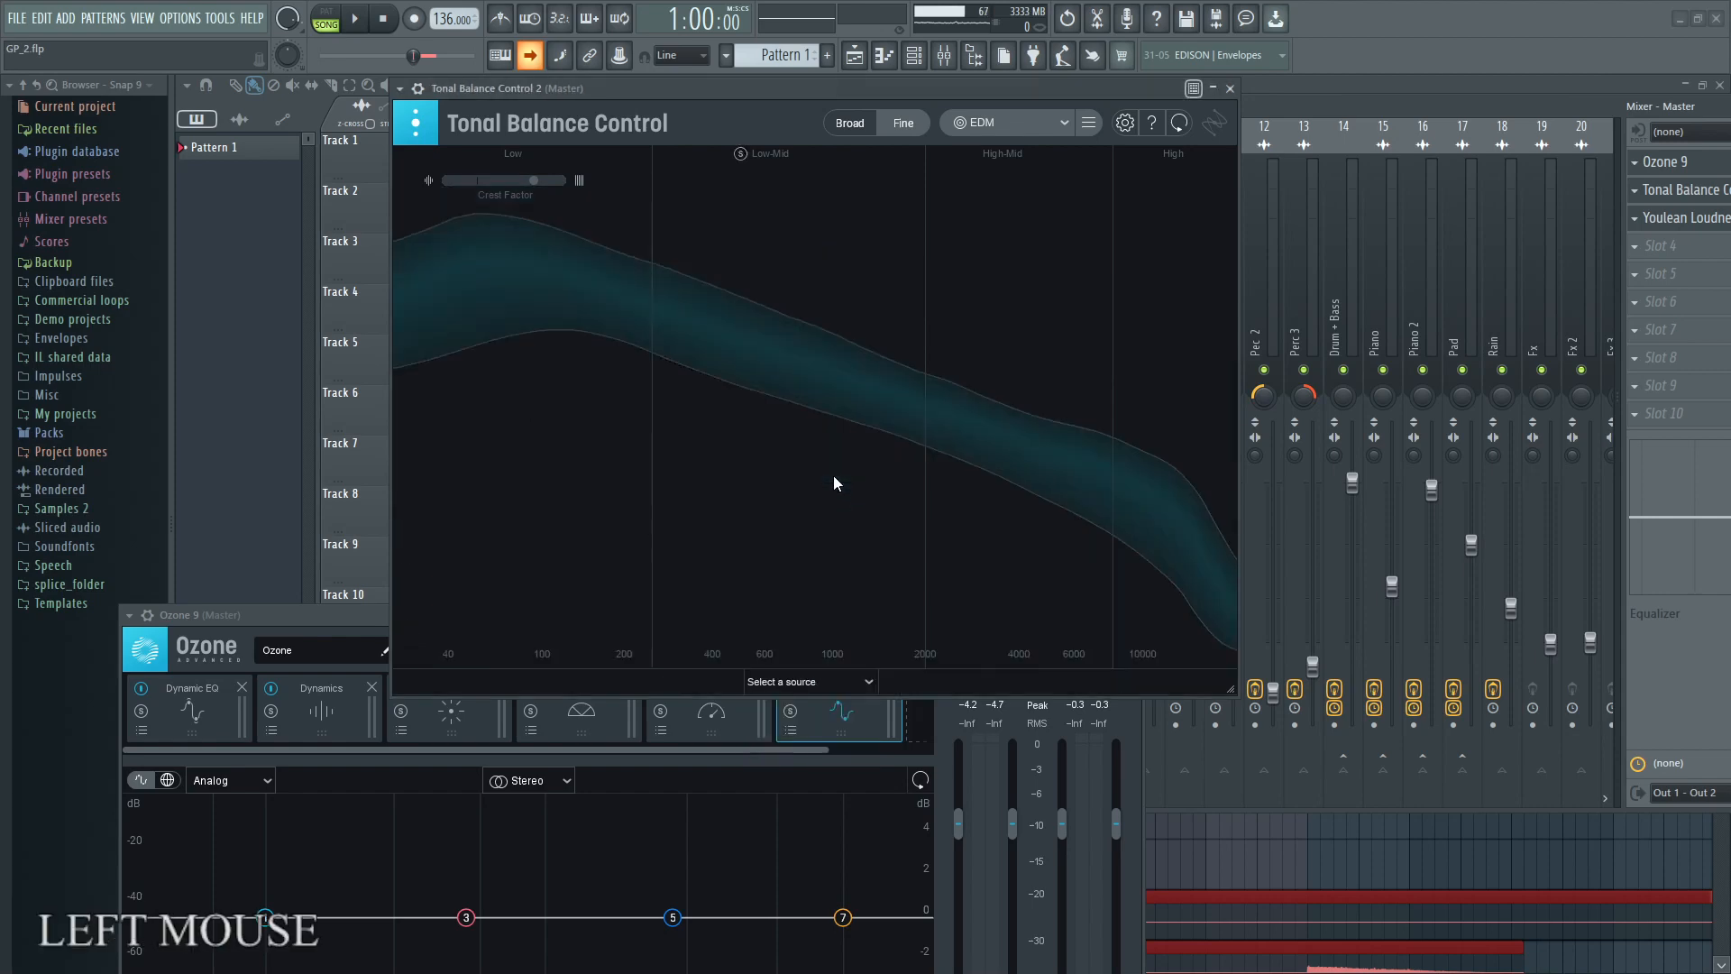